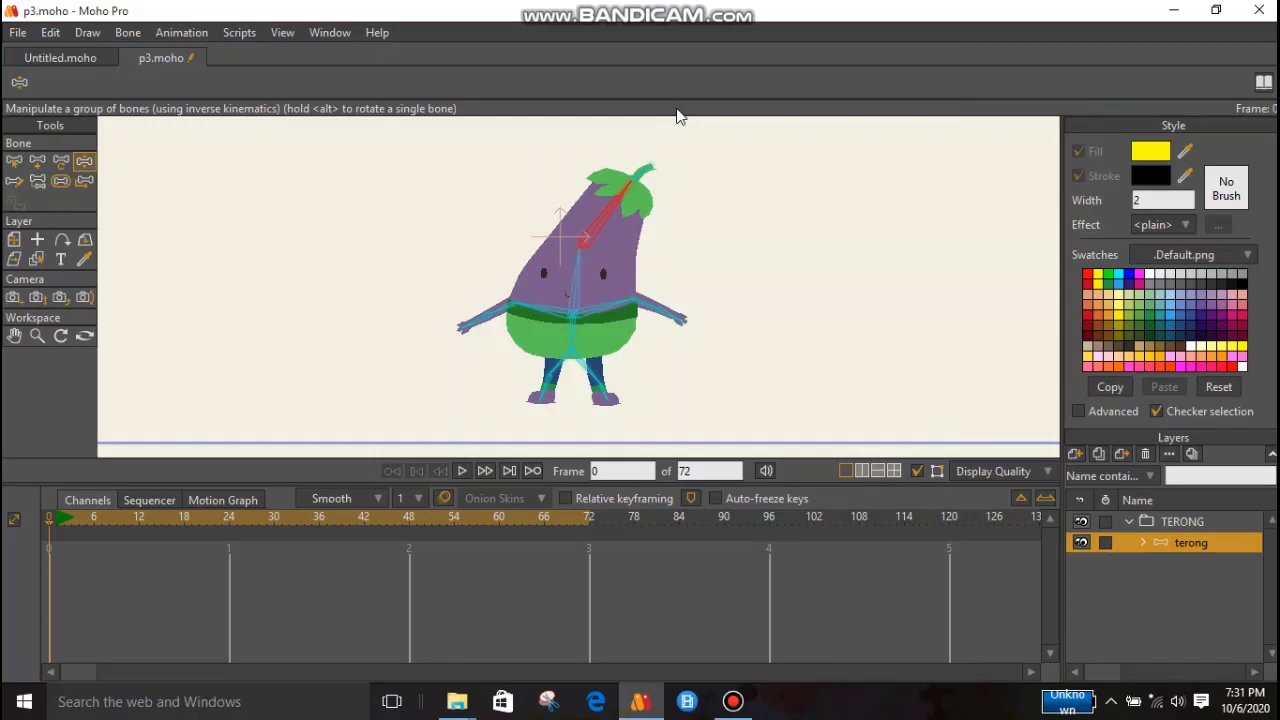
Test bending the eggplant's head bone at frame 0, and tilt it to the right at frame 24.
drag(629, 189, 465, 145)
drag(539, 187, 655, 176)
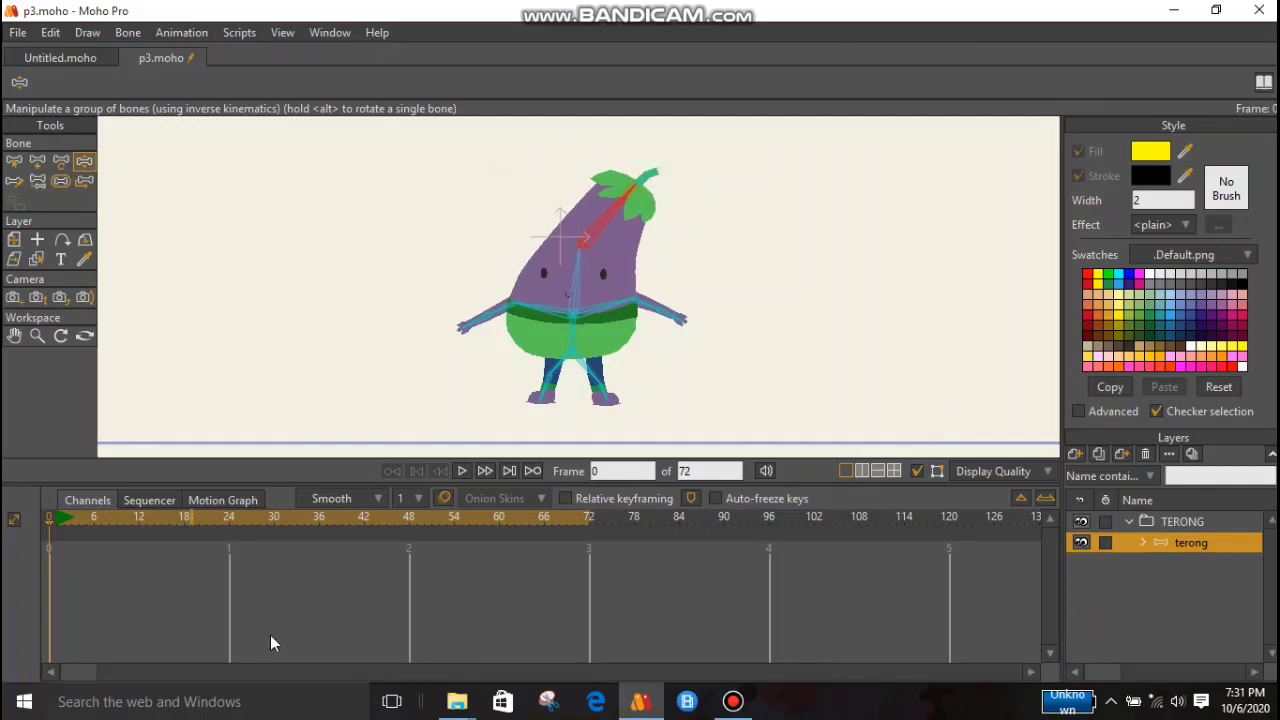
drag(49, 518, 229, 511)
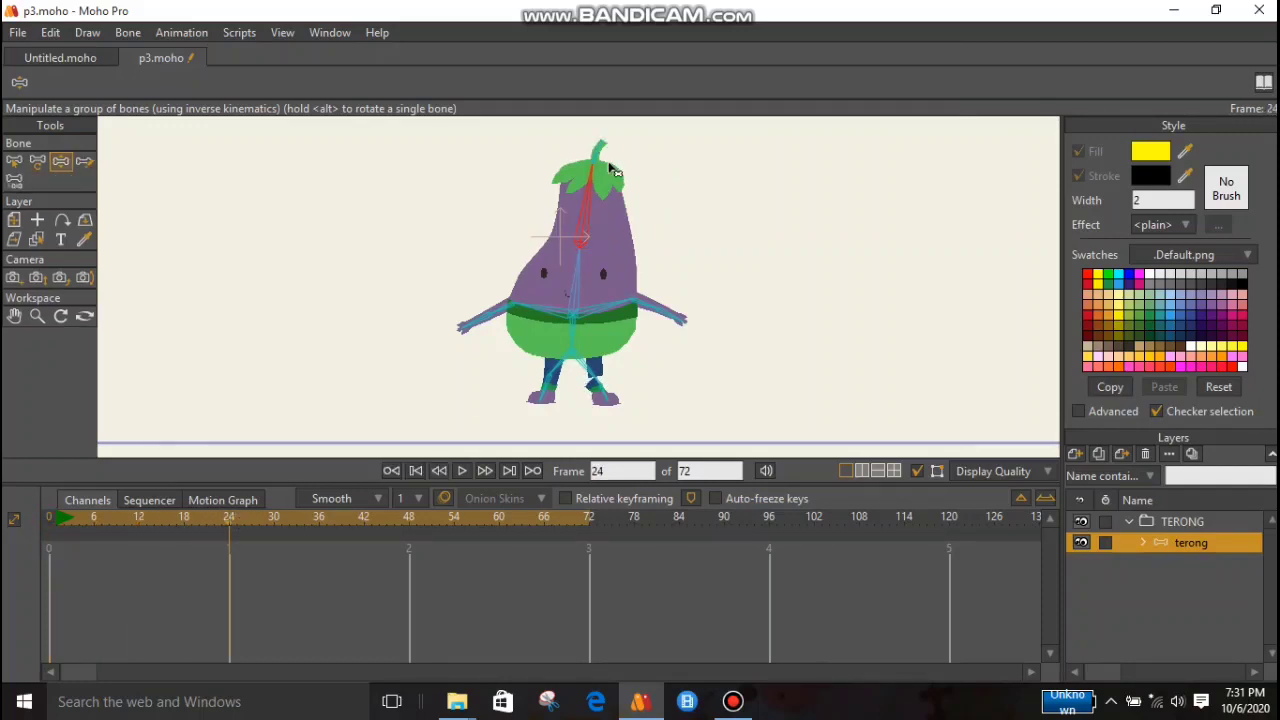
drag(588, 190, 636, 185)
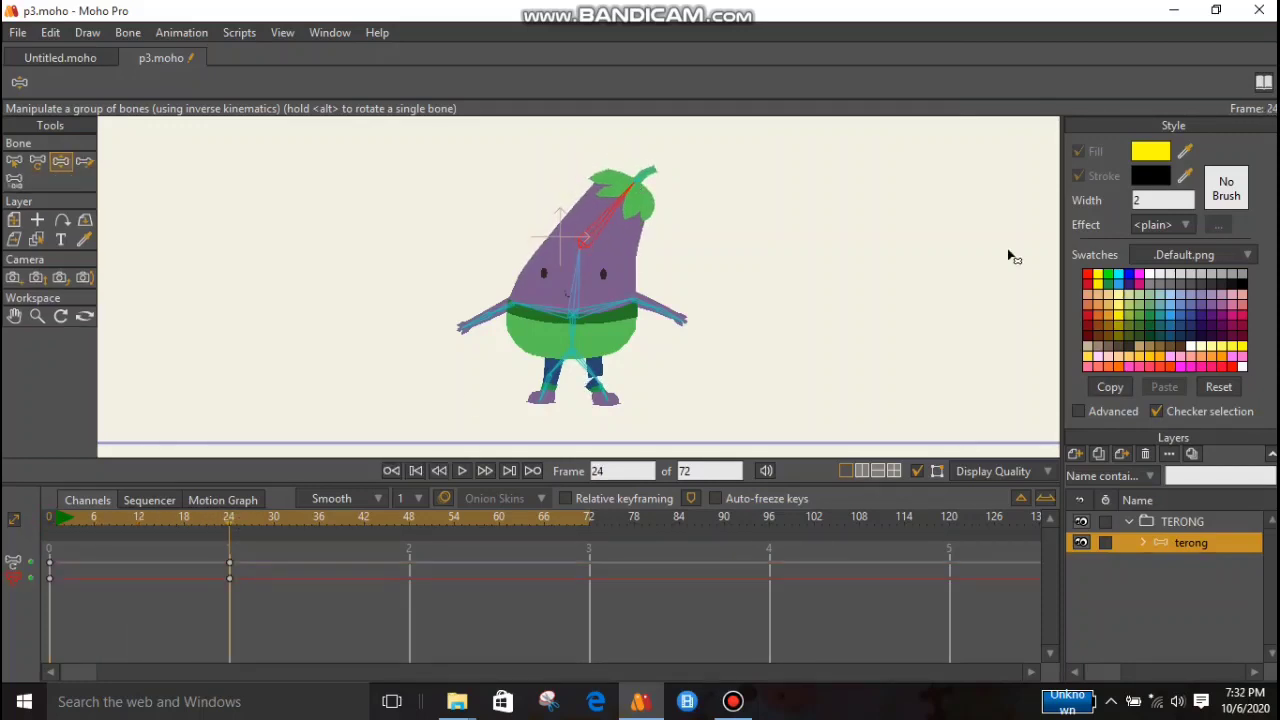
Rotate the eye and mouth points of the kepala layer clockwise at frame 24 to follow the head tilt, and scrub the timeline.
click(1145, 546)
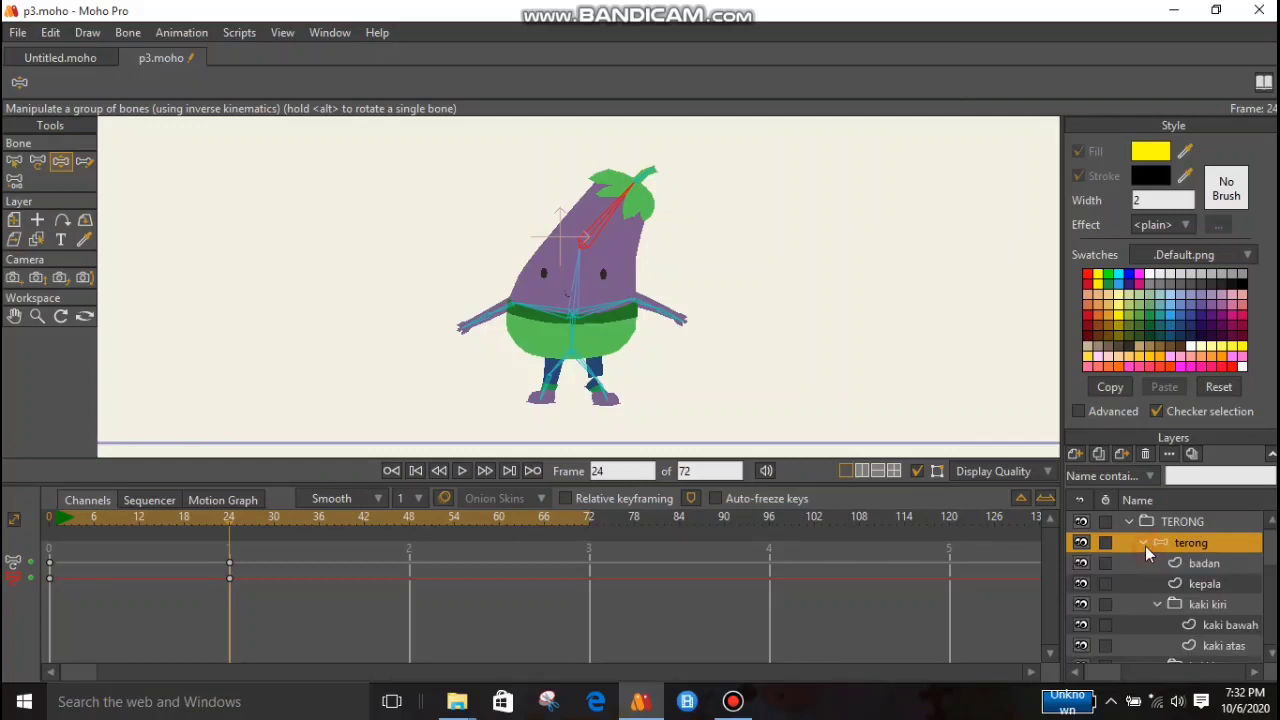
click(1206, 585)
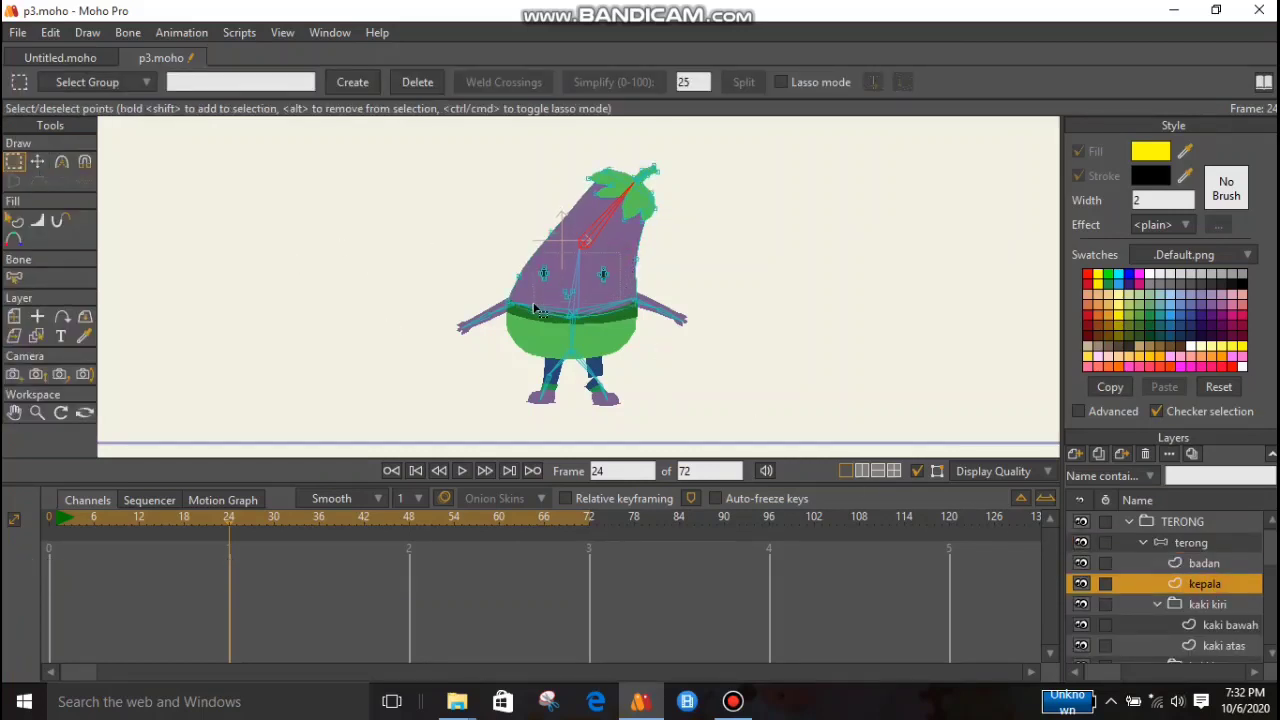
drag(620, 252, 534, 305)
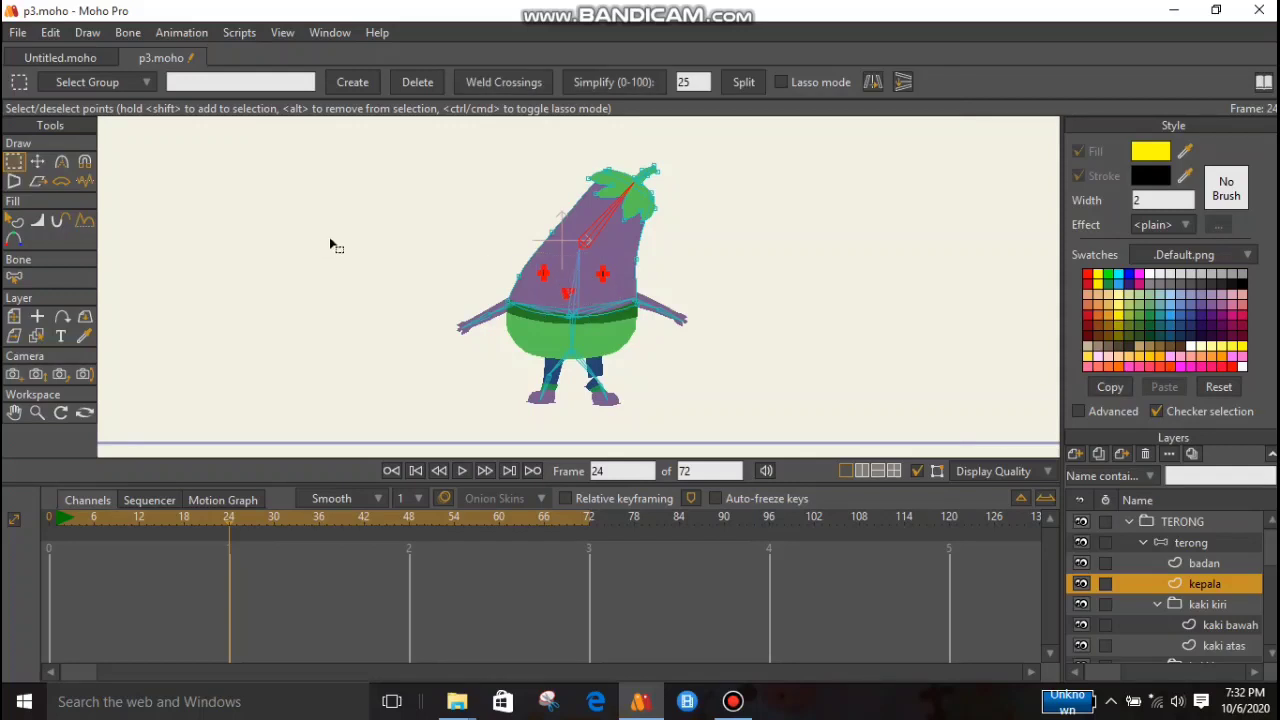
click(37, 161)
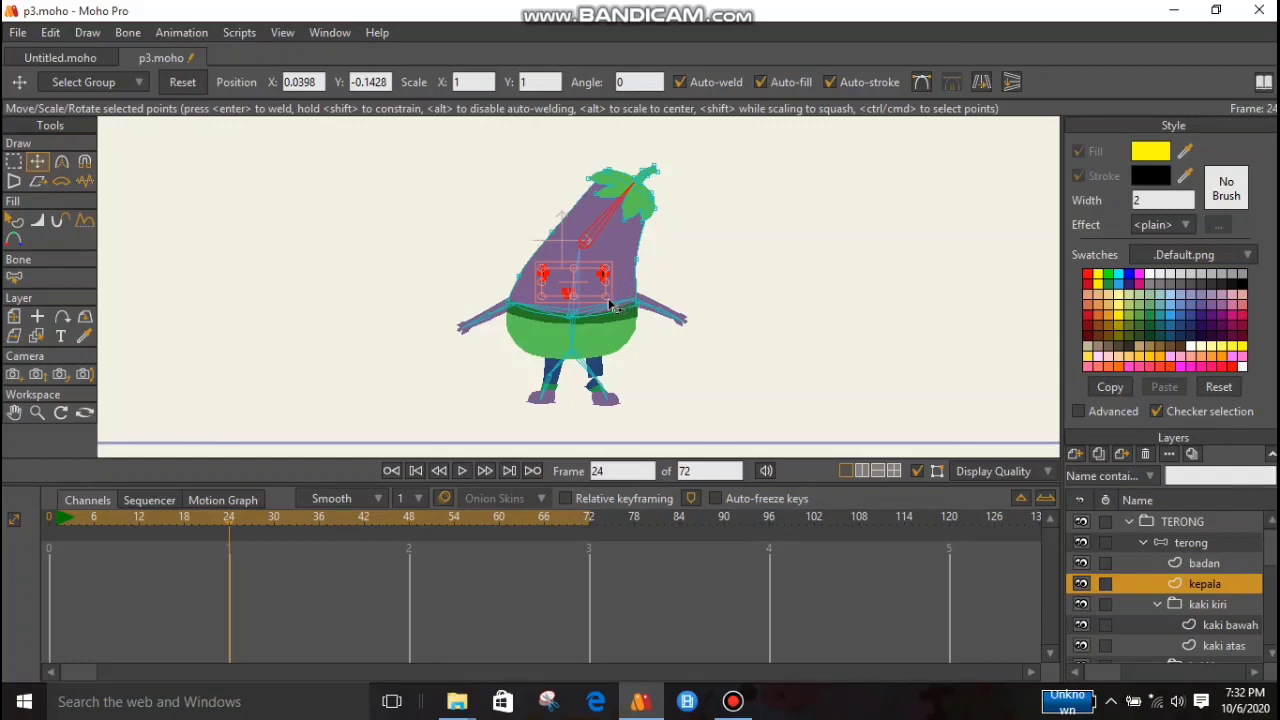
drag(604, 310, 607, 304)
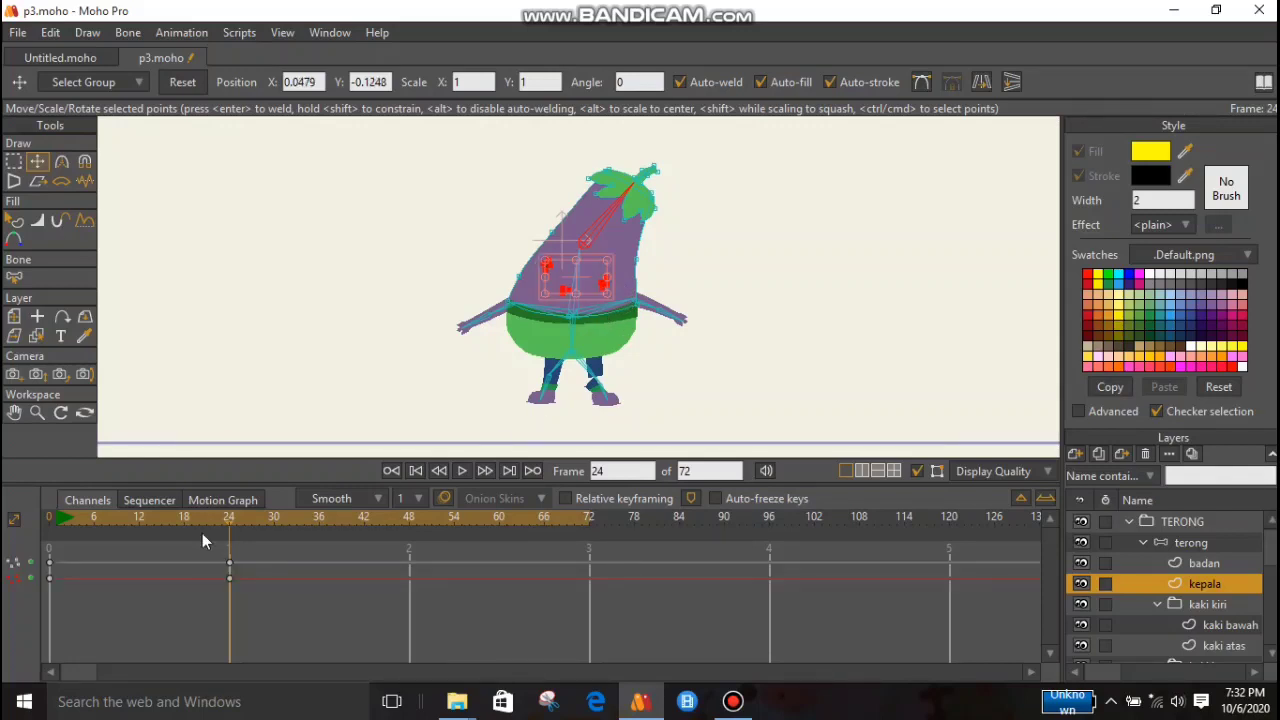
drag(231, 515, 79, 517)
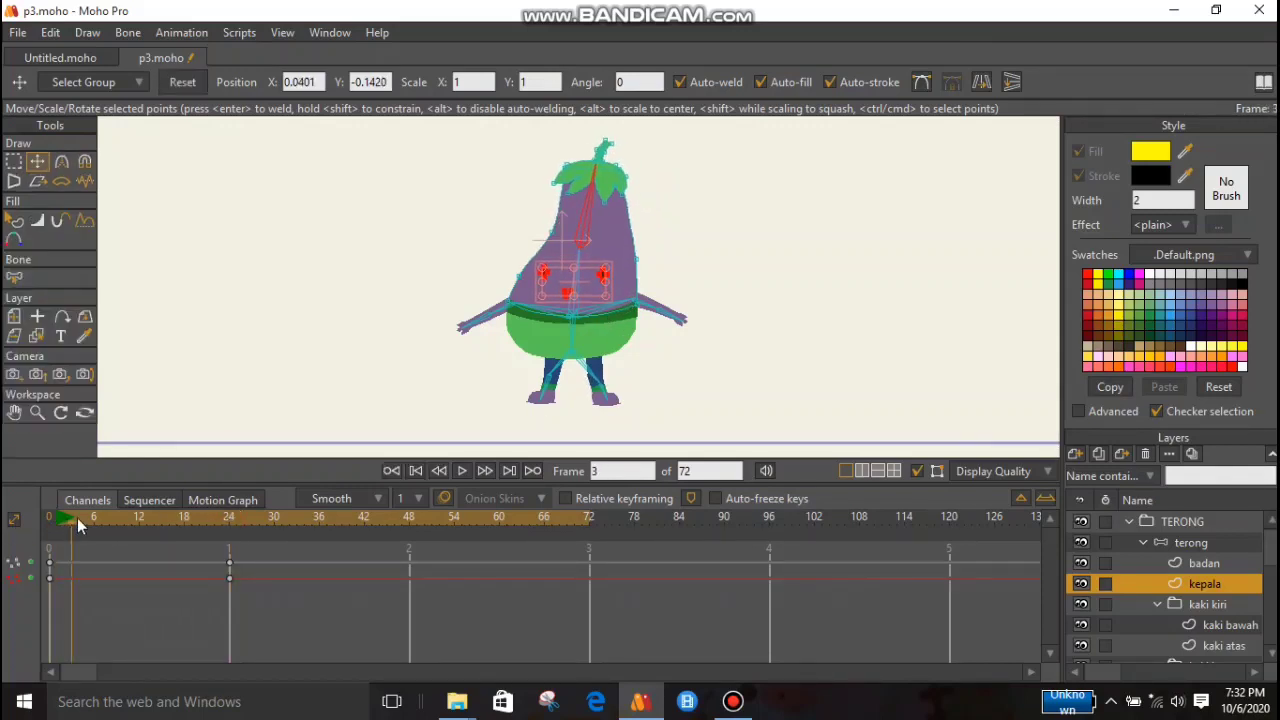
Examine the lower arm layer in the tangan kanan group while scrubbing between frames 1 and 24.
scroll(1164, 600, down, 4)
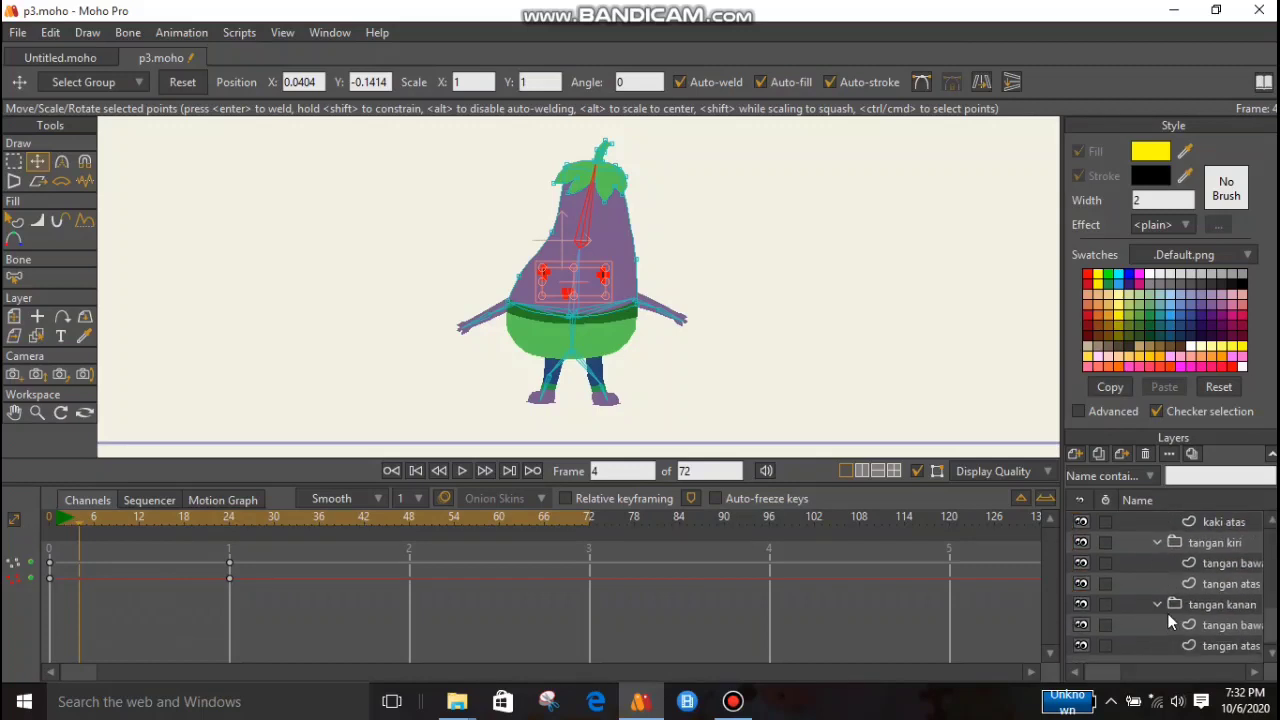
click(1180, 624)
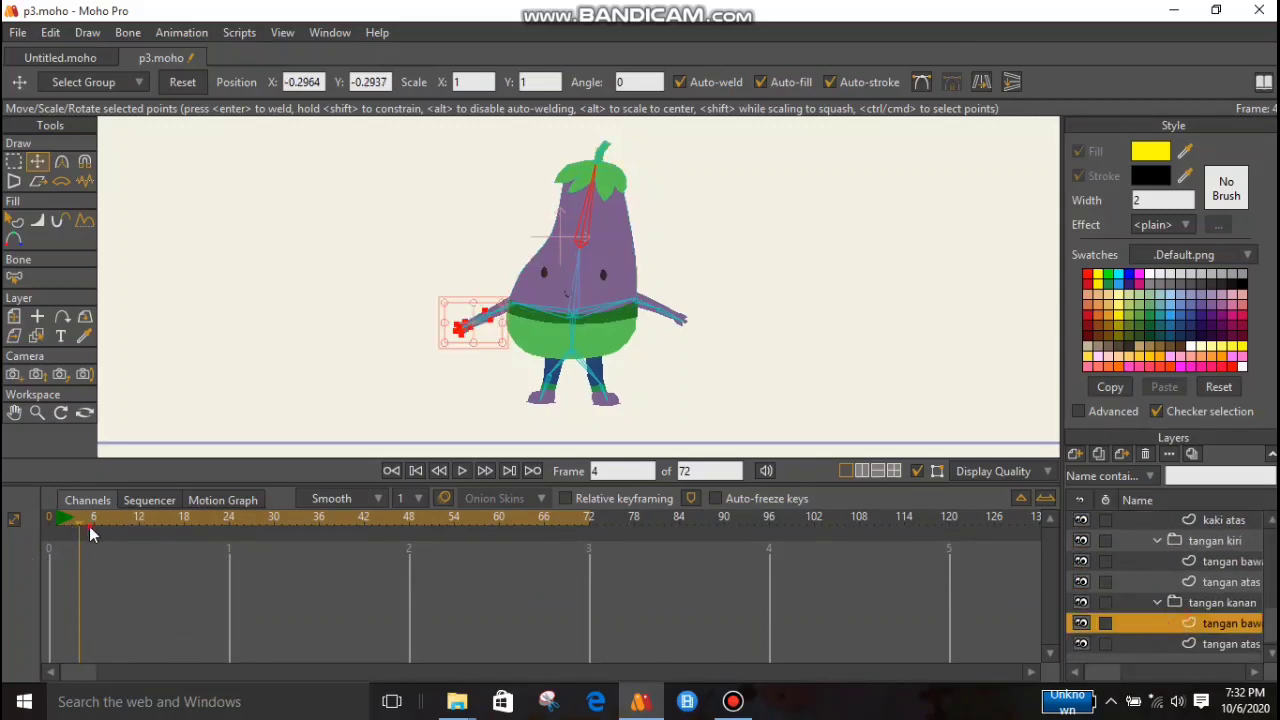
drag(222, 517, 56, 520)
Straighten the head bone of the terong layer back to upright at frame 48.
scroll(1218, 535, up, 2)
scroll(1216, 553, up, 3)
click(1214, 542)
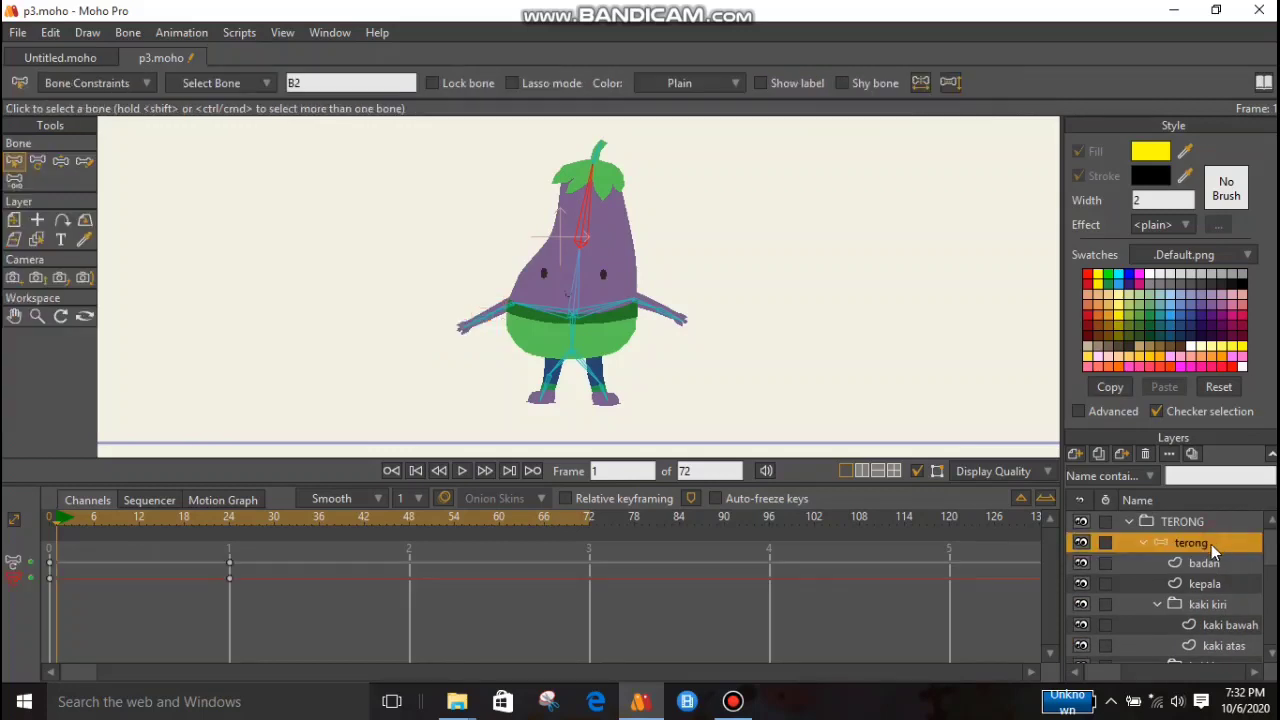
click(232, 518)
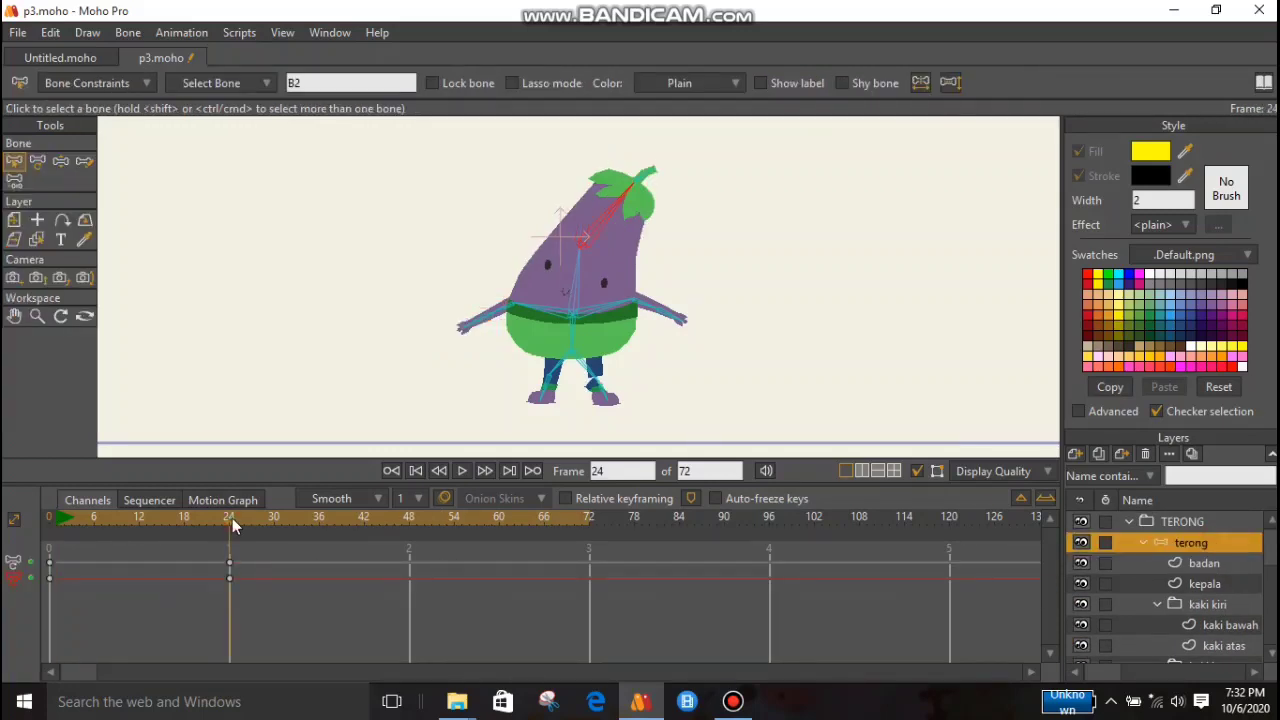
drag(232, 518, 409, 525)
key(z)
drag(632, 205, 593, 175)
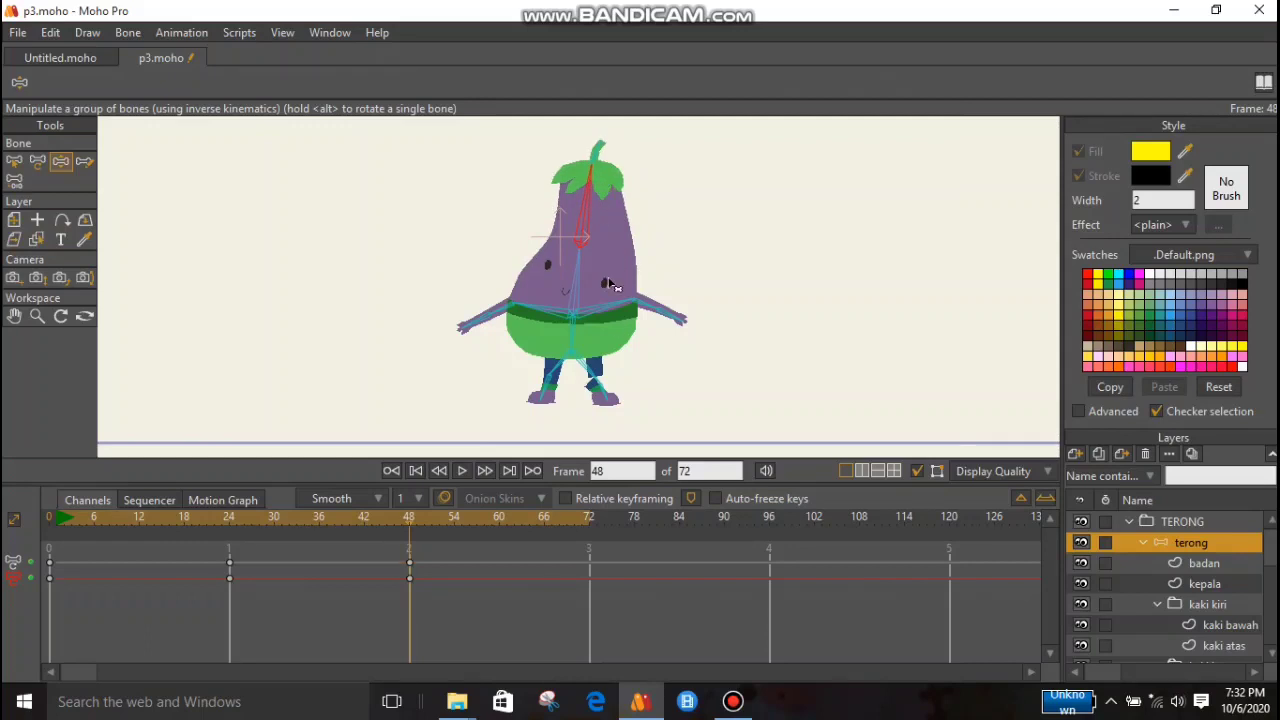
Rotate the kepala layer's eye and mouth points back to level at frame 48, and scrub toward frame 68.
click(553, 513)
click(410, 516)
click(1212, 584)
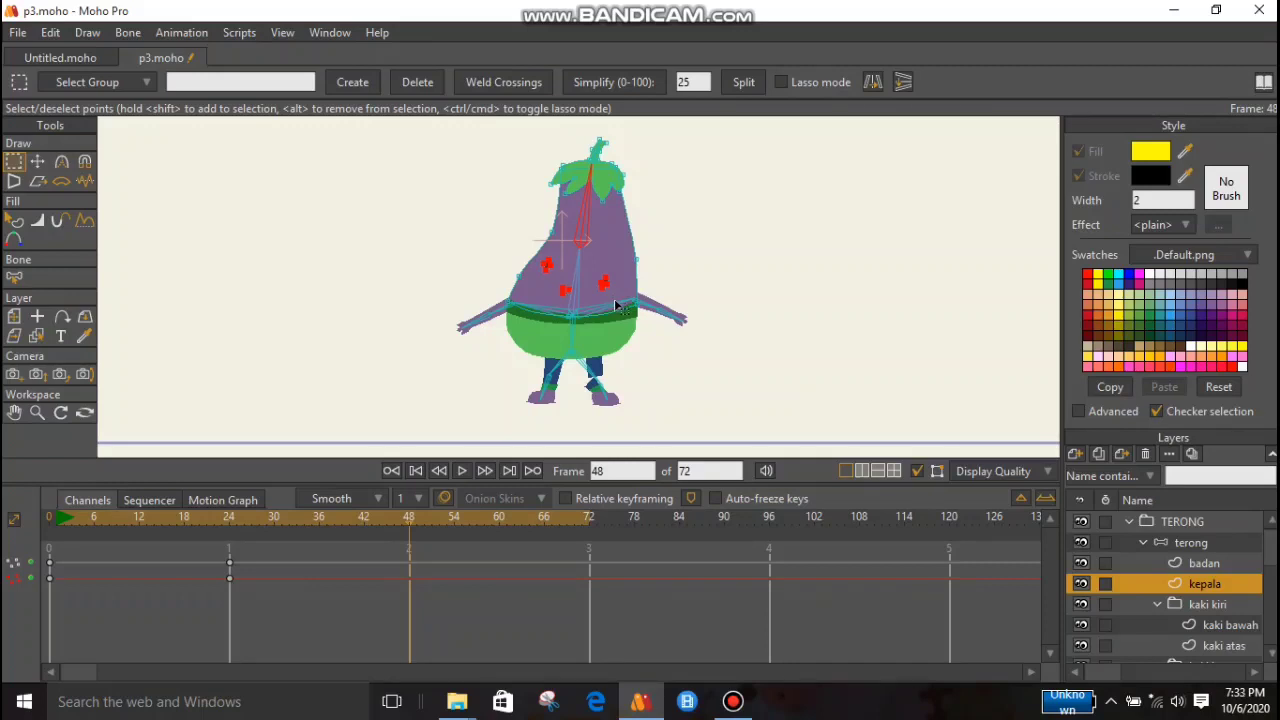
key(t)
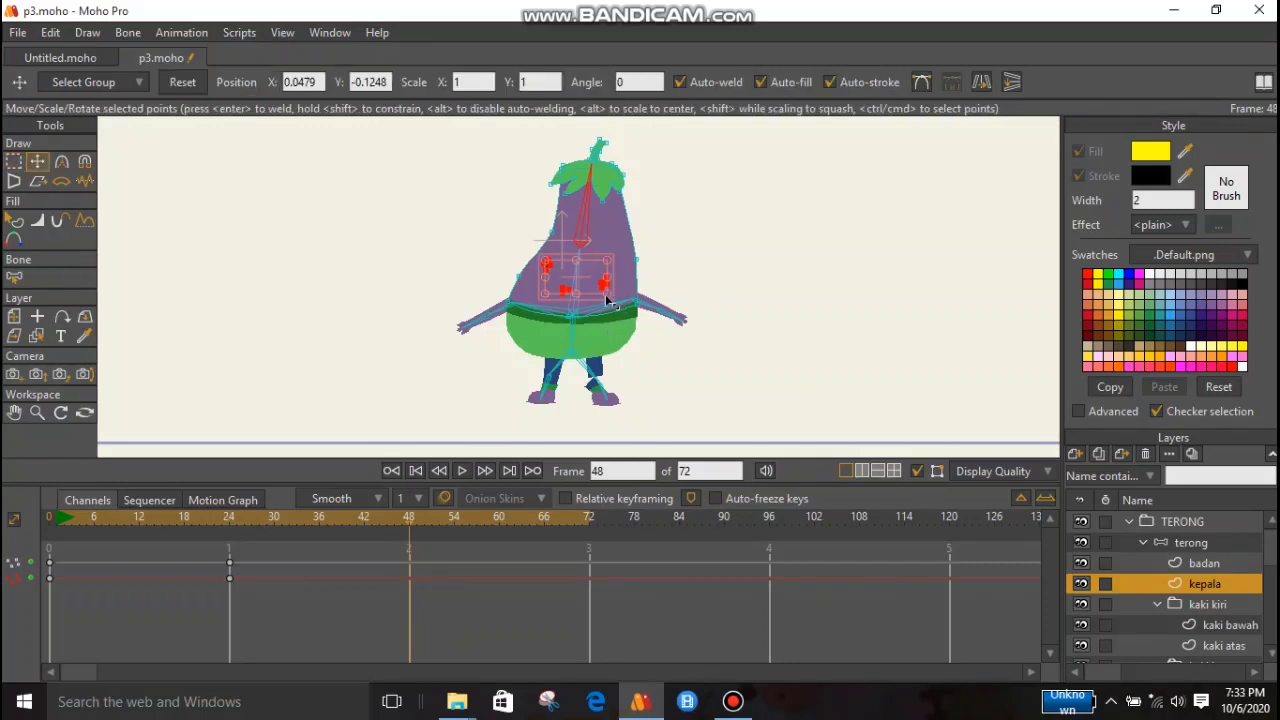
drag(607, 298, 620, 286)
drag(408, 527, 561, 534)
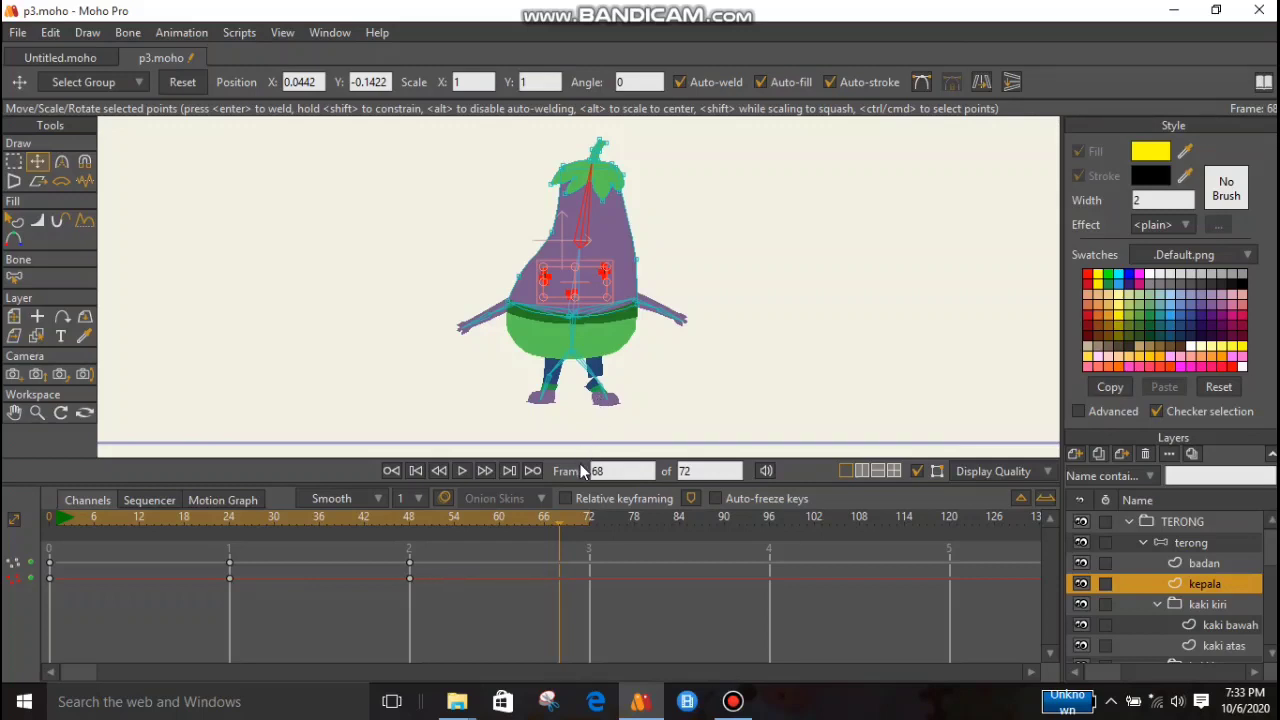
Delete all keyframes of the kepala layer and of the kaki bawah layer in the kaki kiri group.
drag(674, 627, 47, 544)
key(Delete)
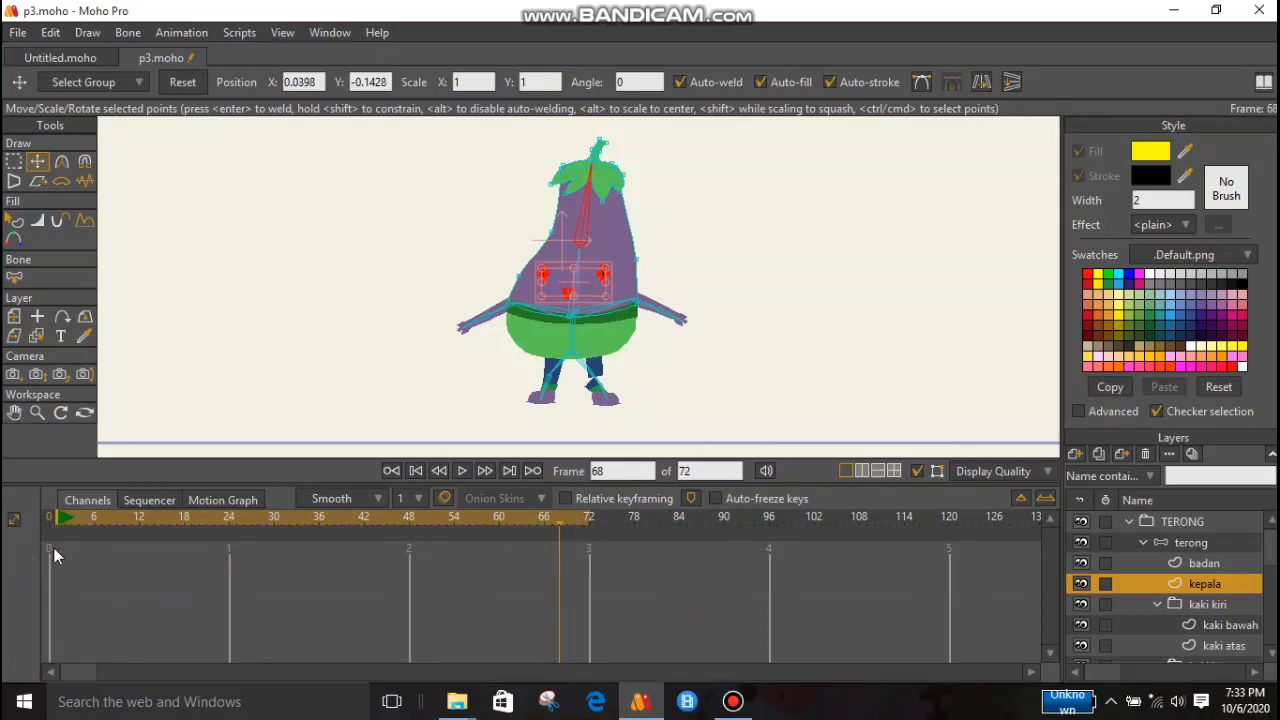
scroll(1167, 635, down, 1)
click(1219, 601)
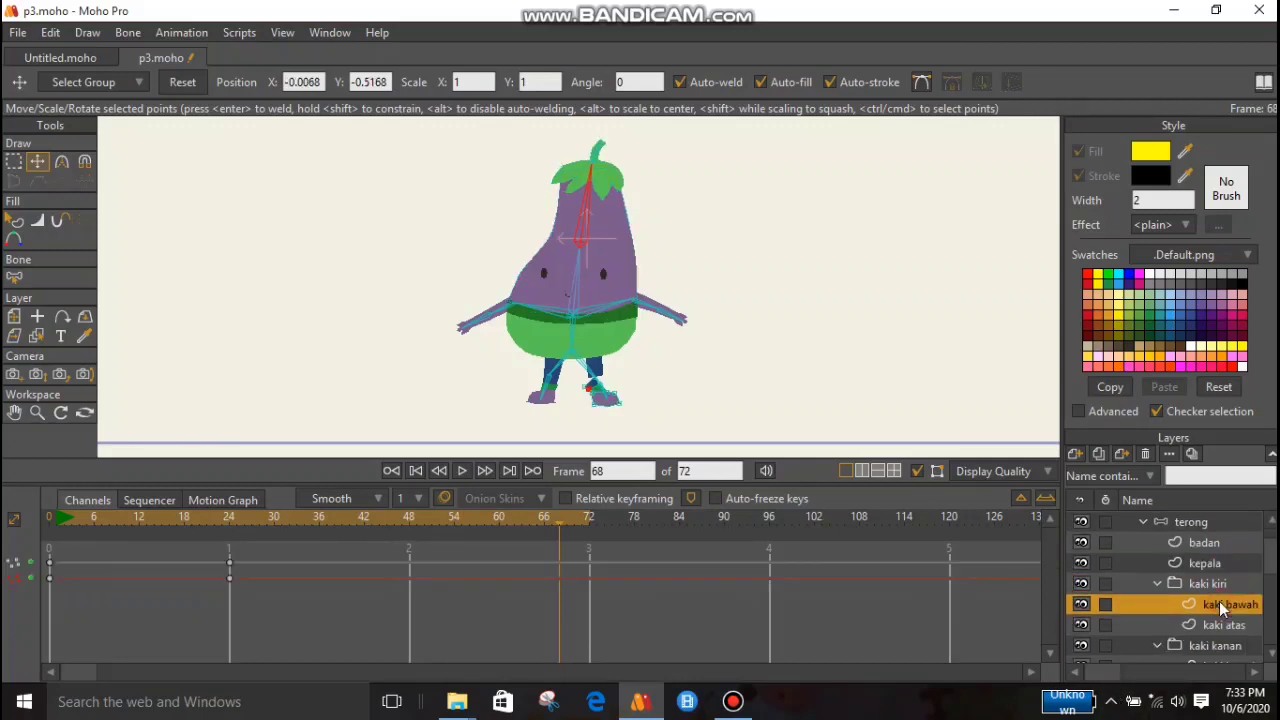
drag(530, 610, 27, 519)
key(Delete)
Check the kaki atas and TERONG layers, and delete all bone keyframes of the terong layer.
click(1202, 625)
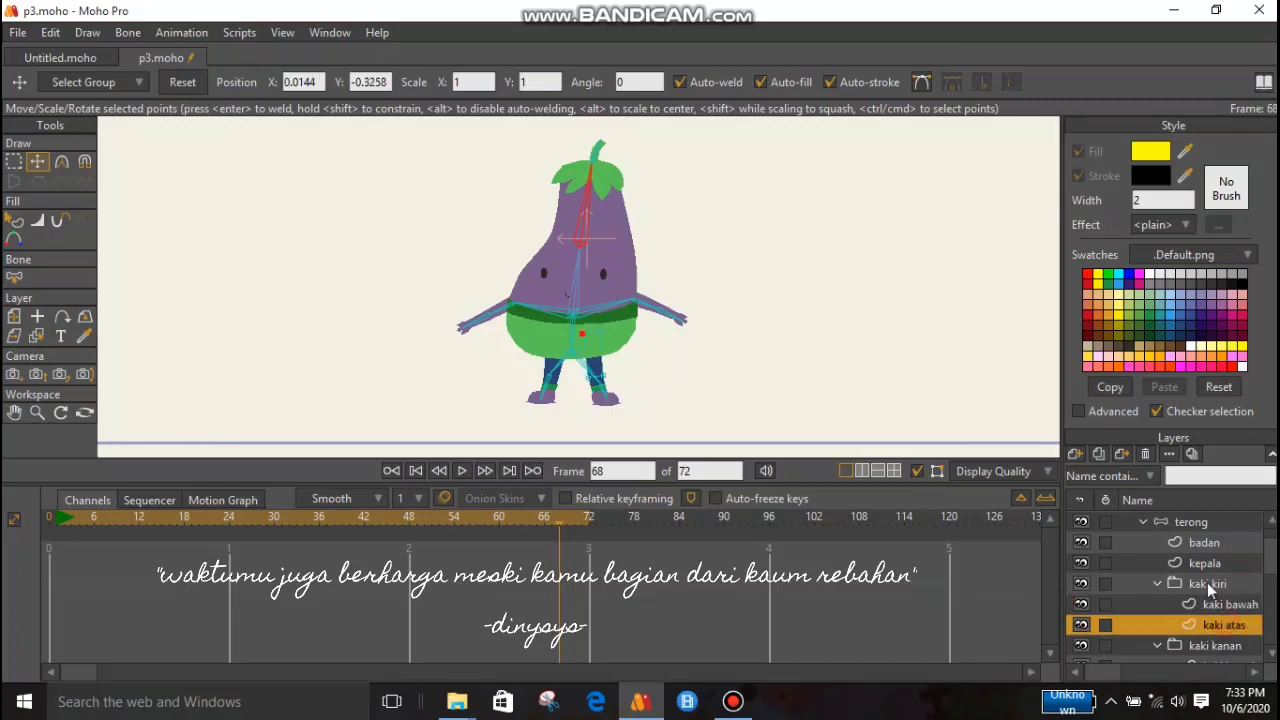
scroll(1212, 585, up, 1)
click(1200, 522)
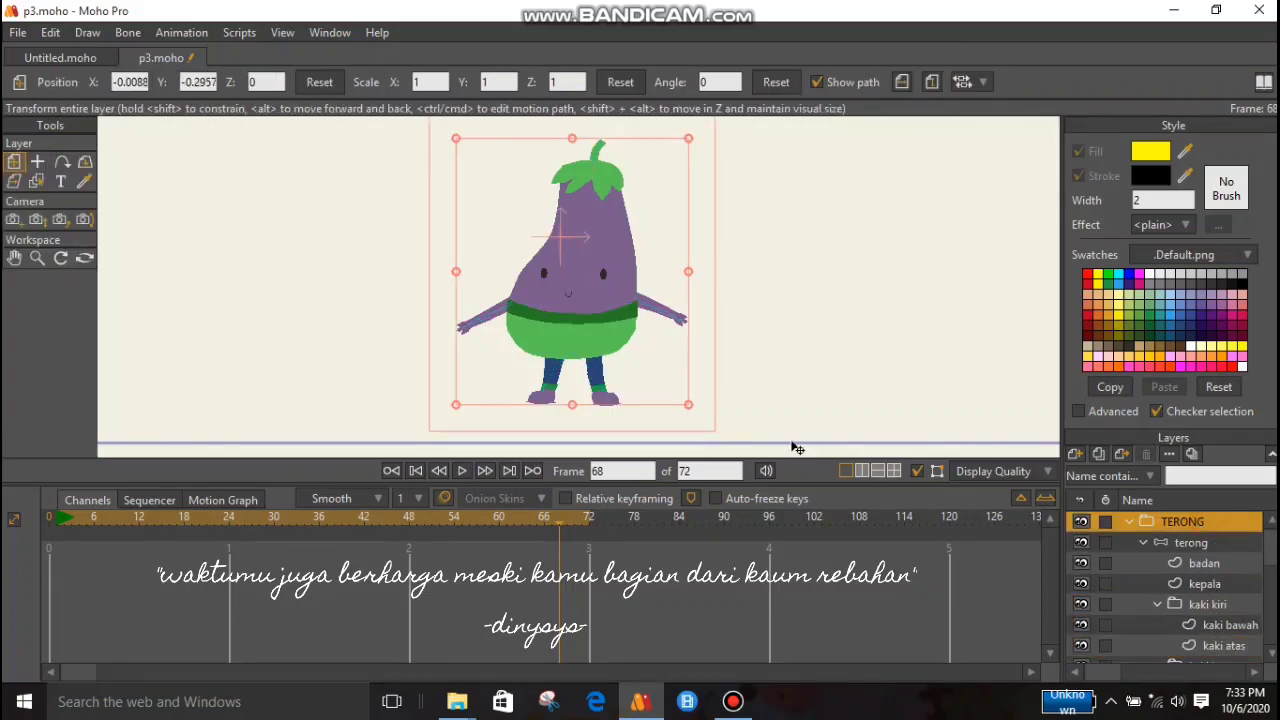
click(1190, 542)
drag(747, 612, 3, 433)
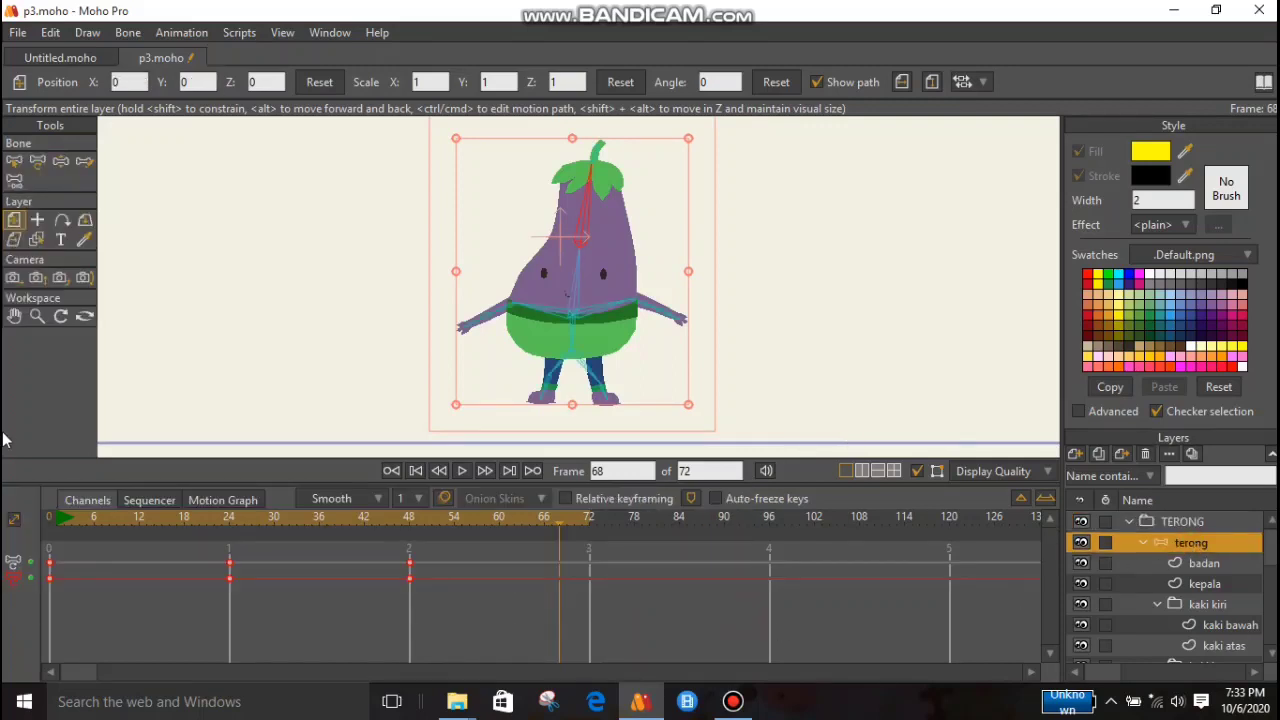
key(Delete)
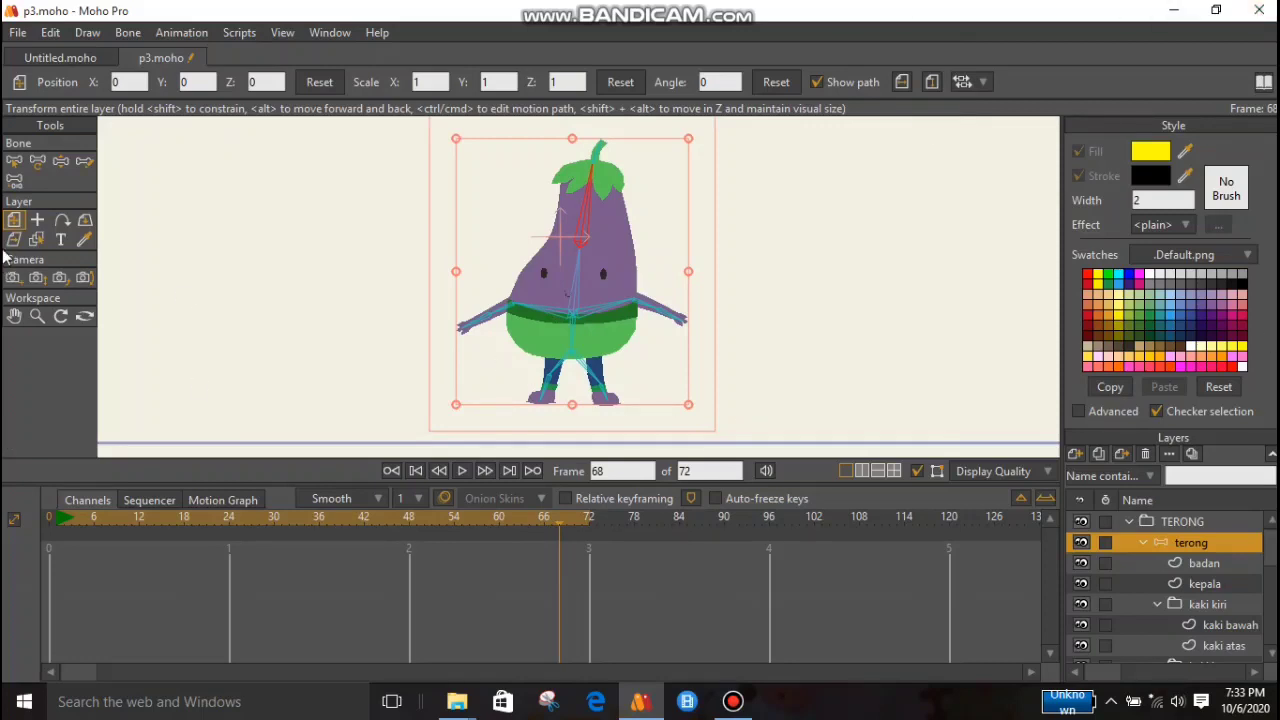
Rename the selected head bone "kepala".
click(14, 161)
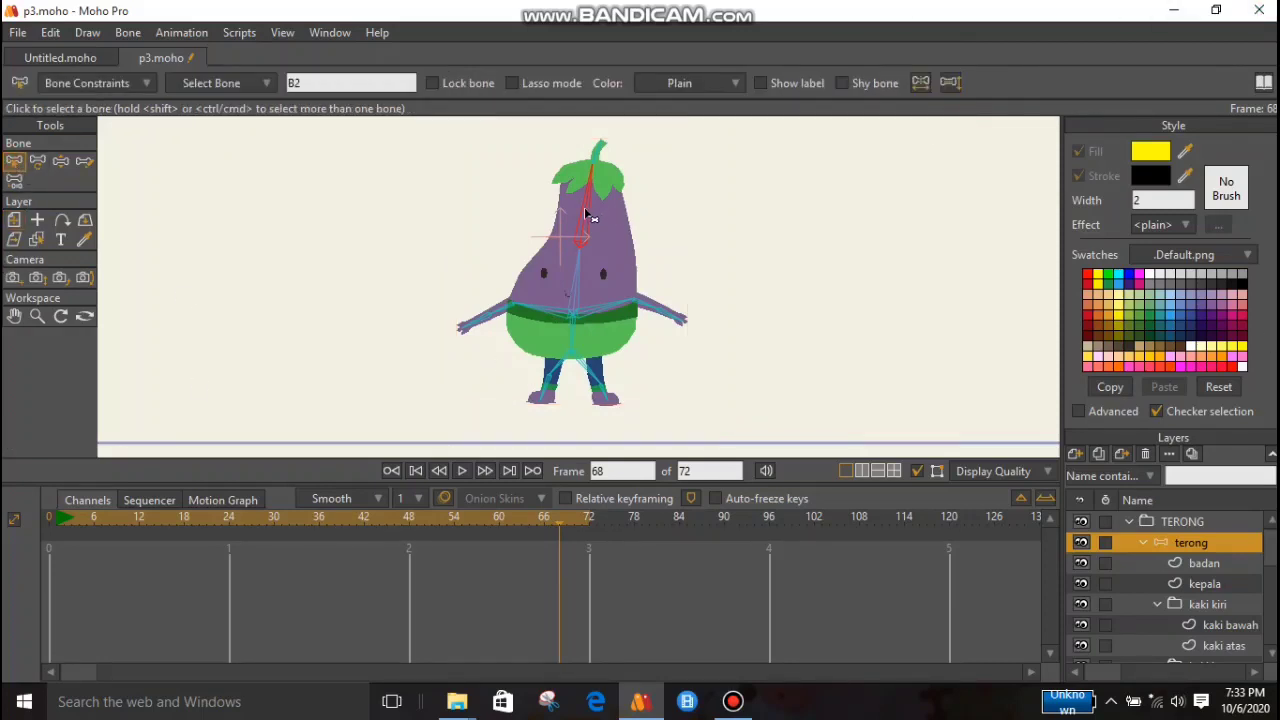
double_click(300, 83)
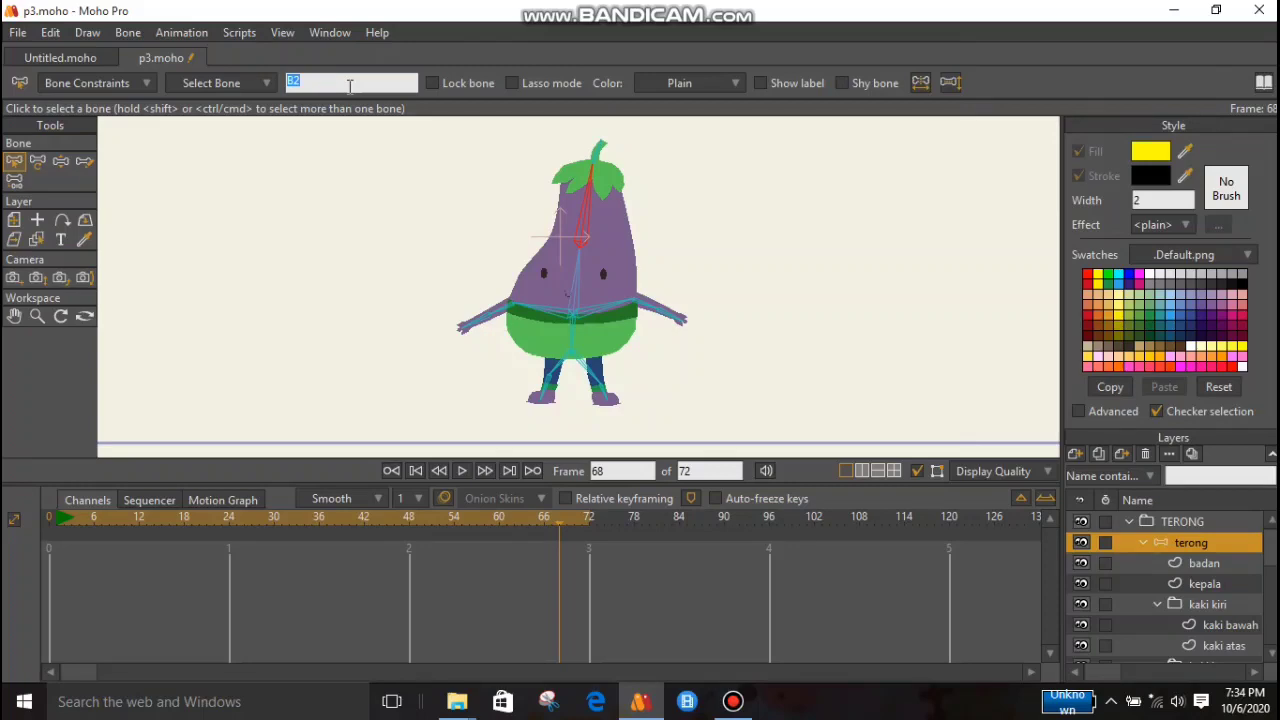
key(super+plus)
key(super+plus)
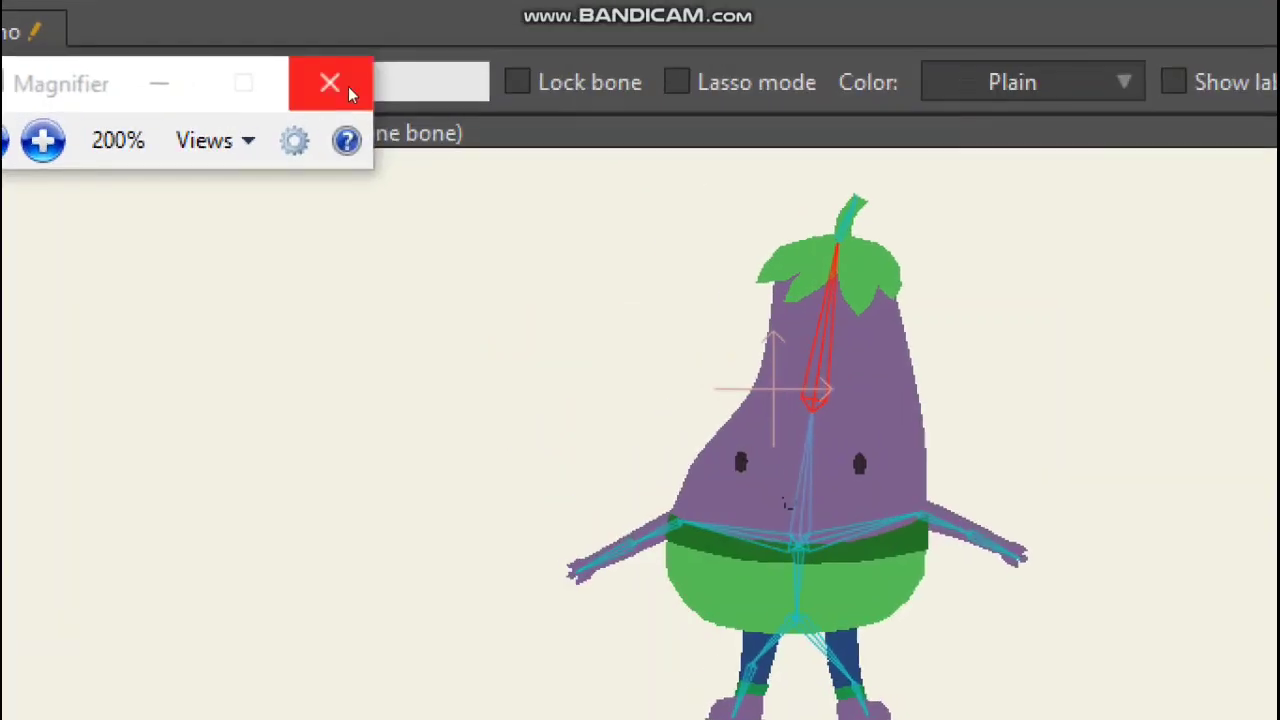
key(super+Escape)
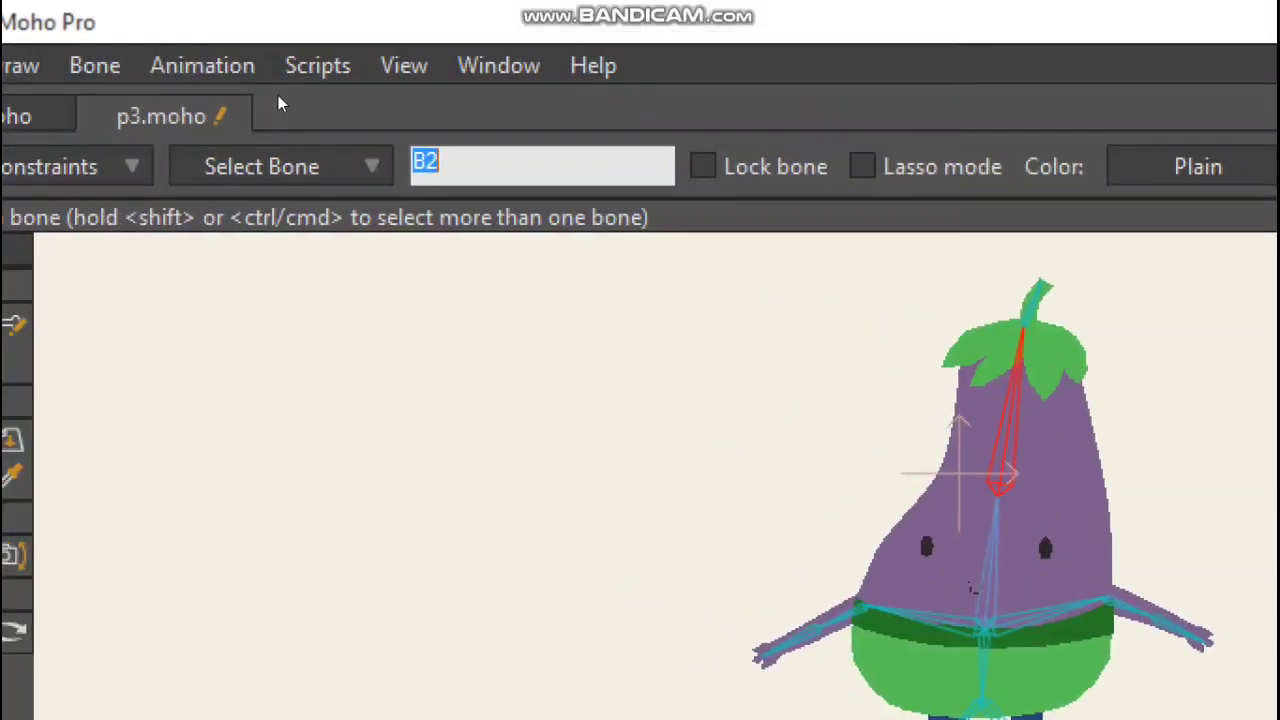
key(super+plus)
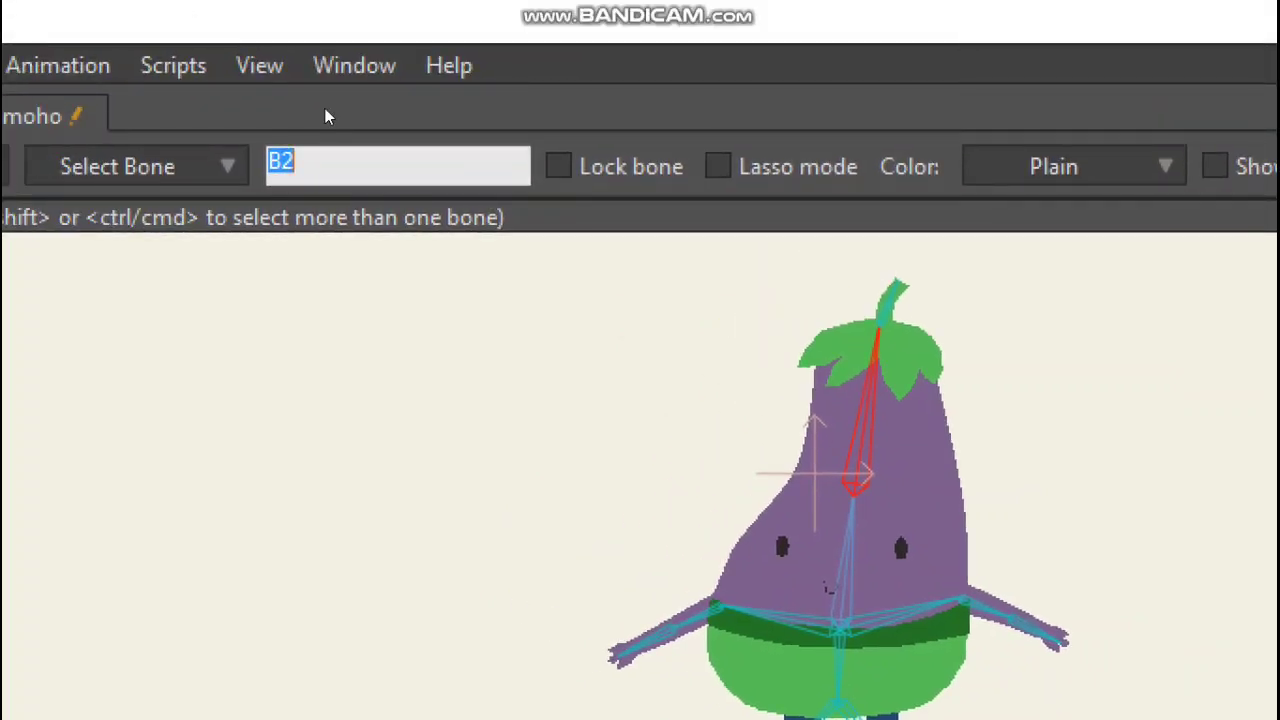
key(BackSpace)
text(kepala)
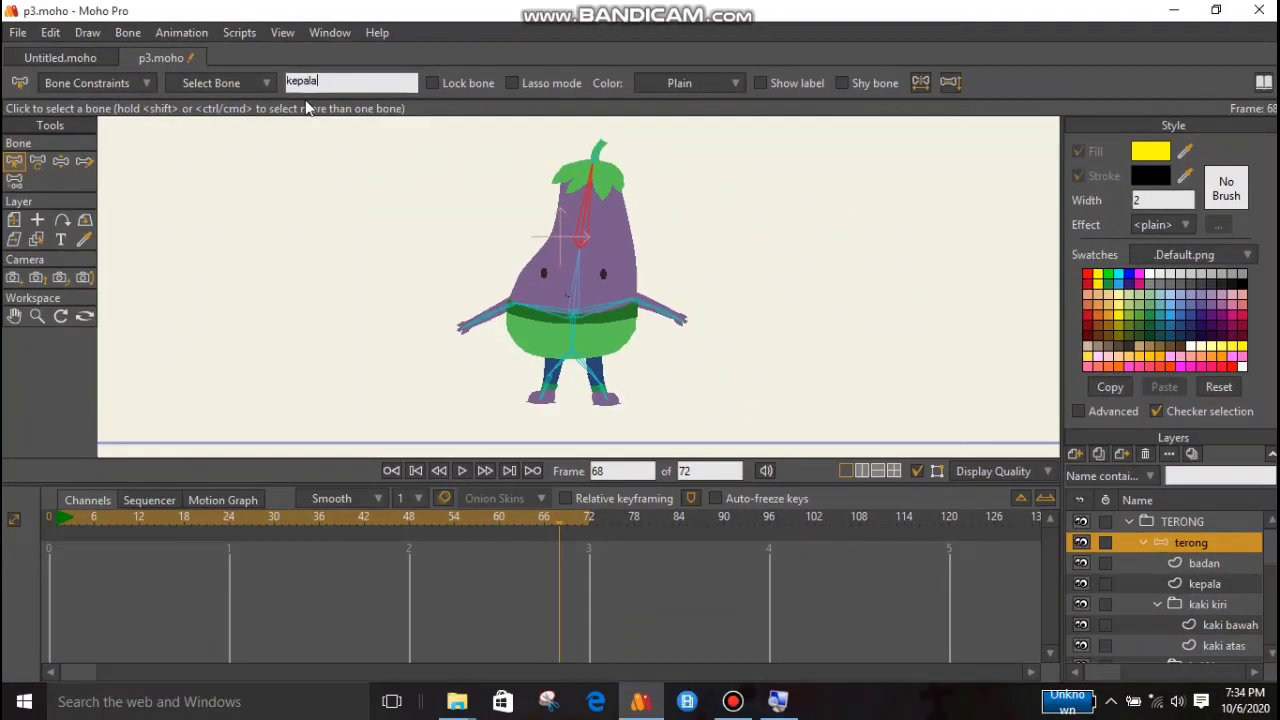
Create a new action named kepala for the head bone in the Actions window, and move its timeline to frame 0.
click(322, 34)
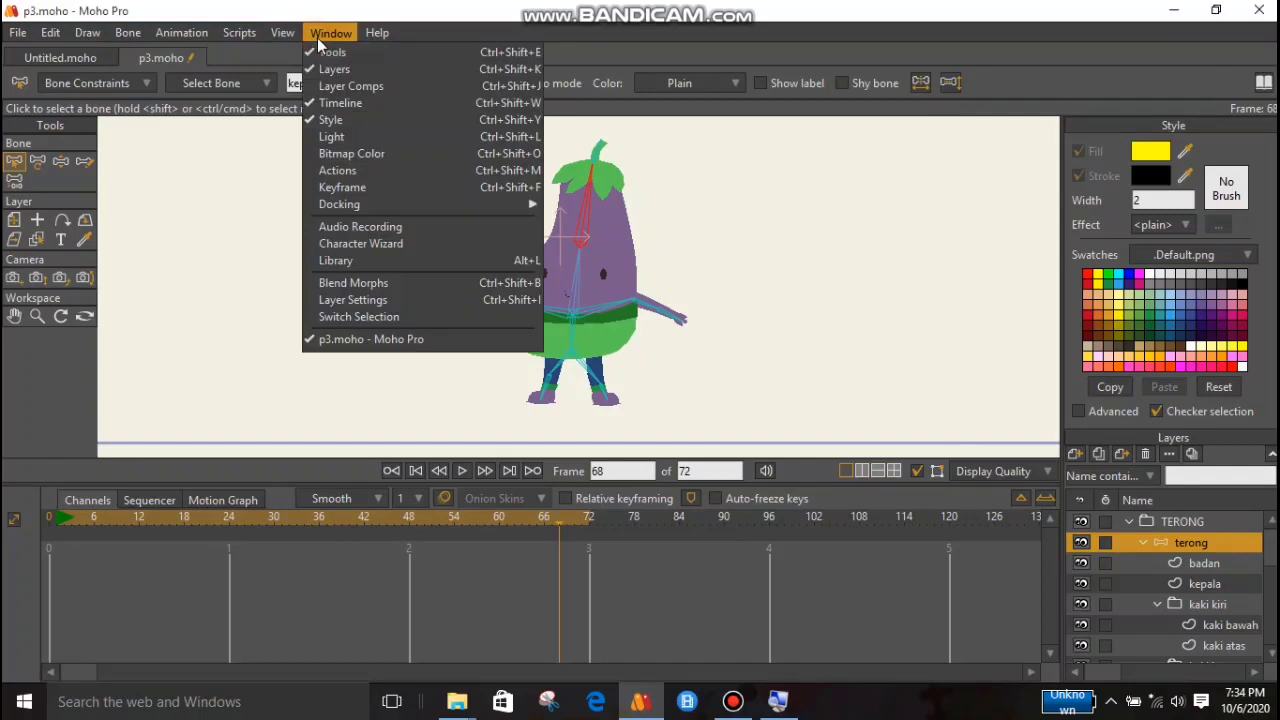
click(342, 172)
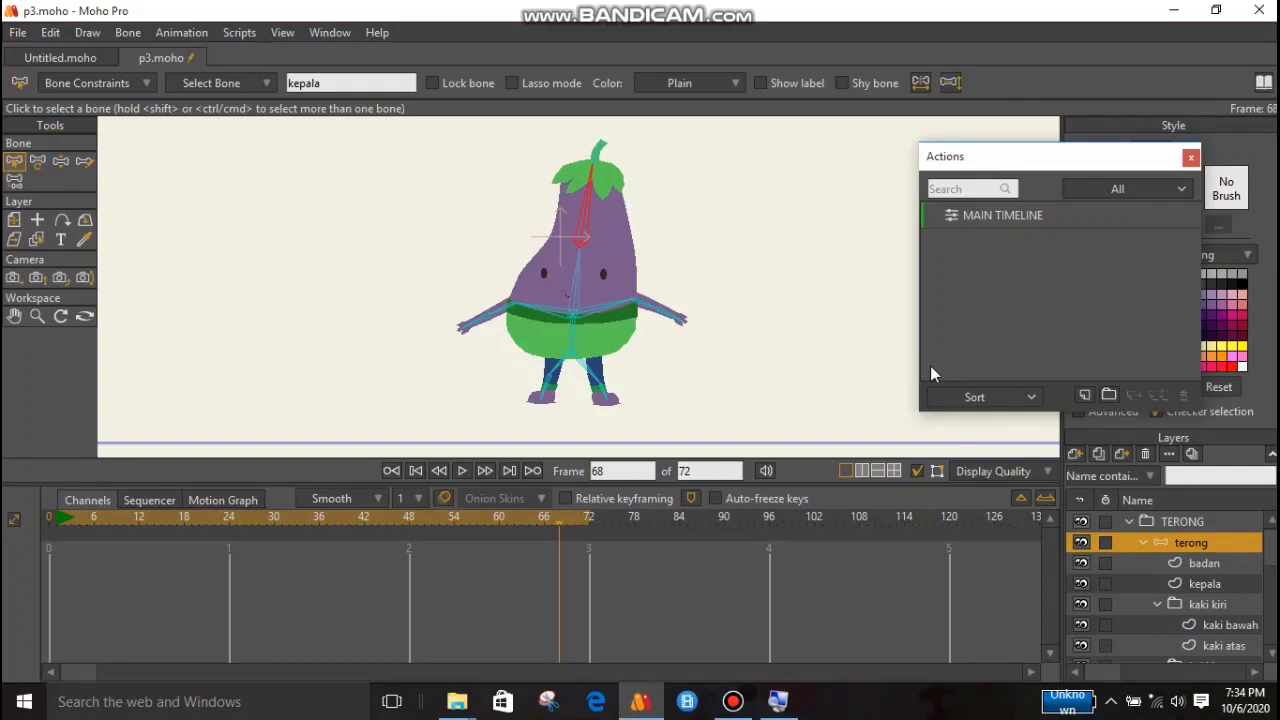
drag(1005, 167, 758, 180)
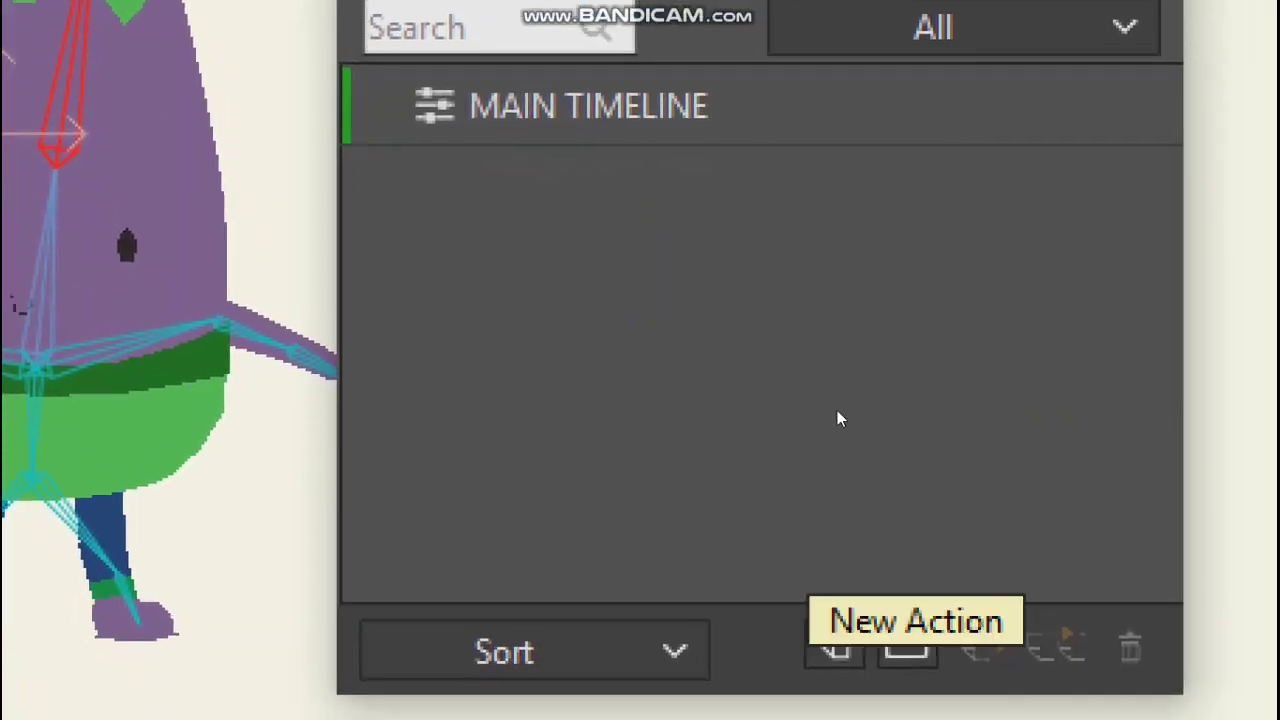
click(834, 651)
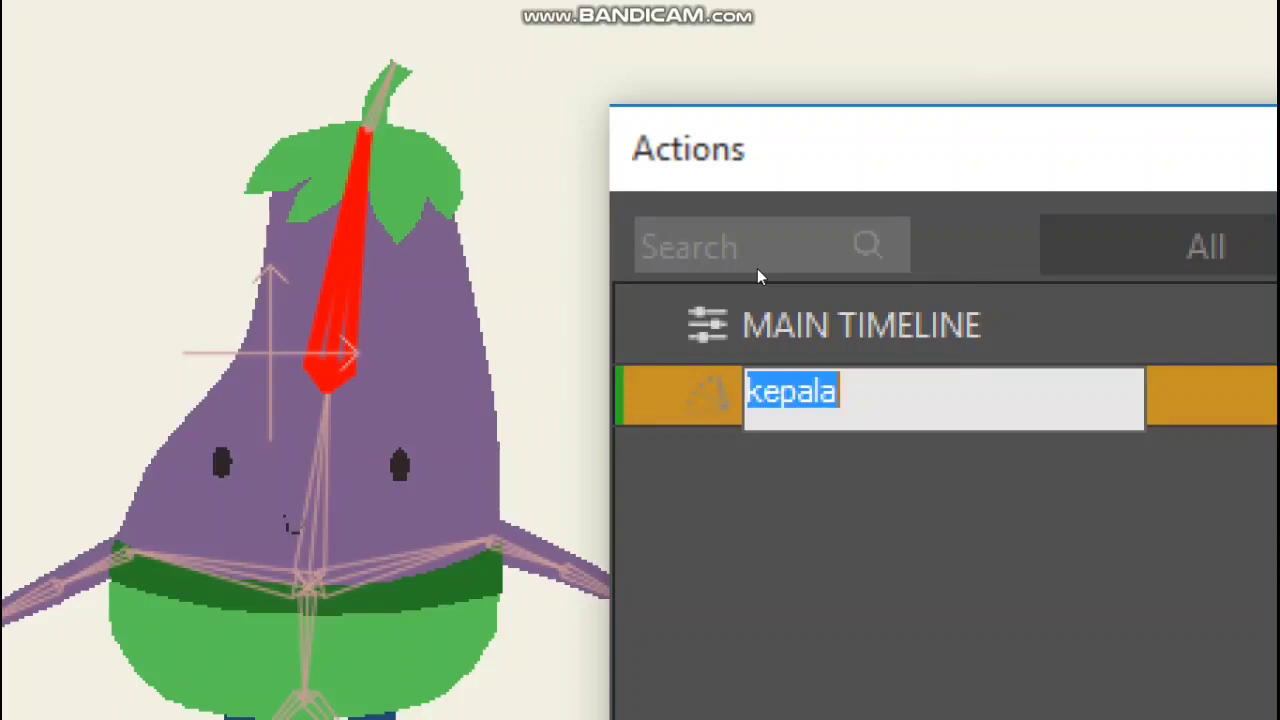
click(746, 265)
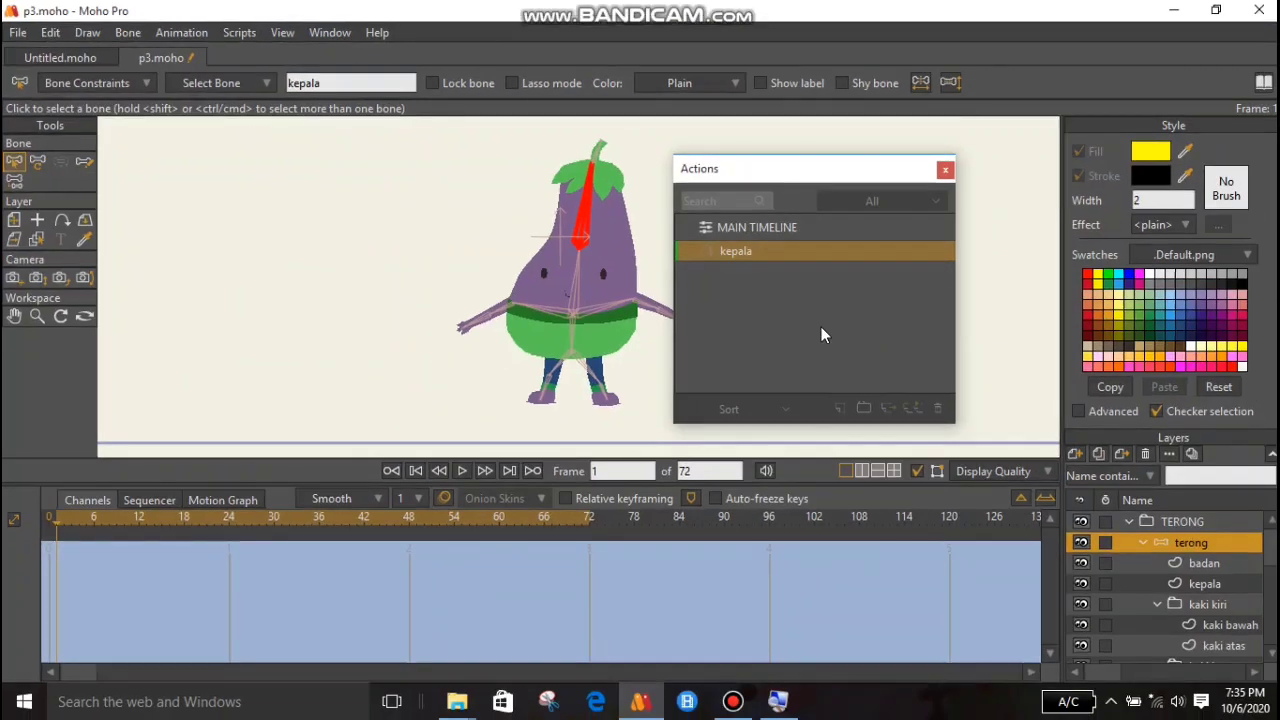
click(52, 532)
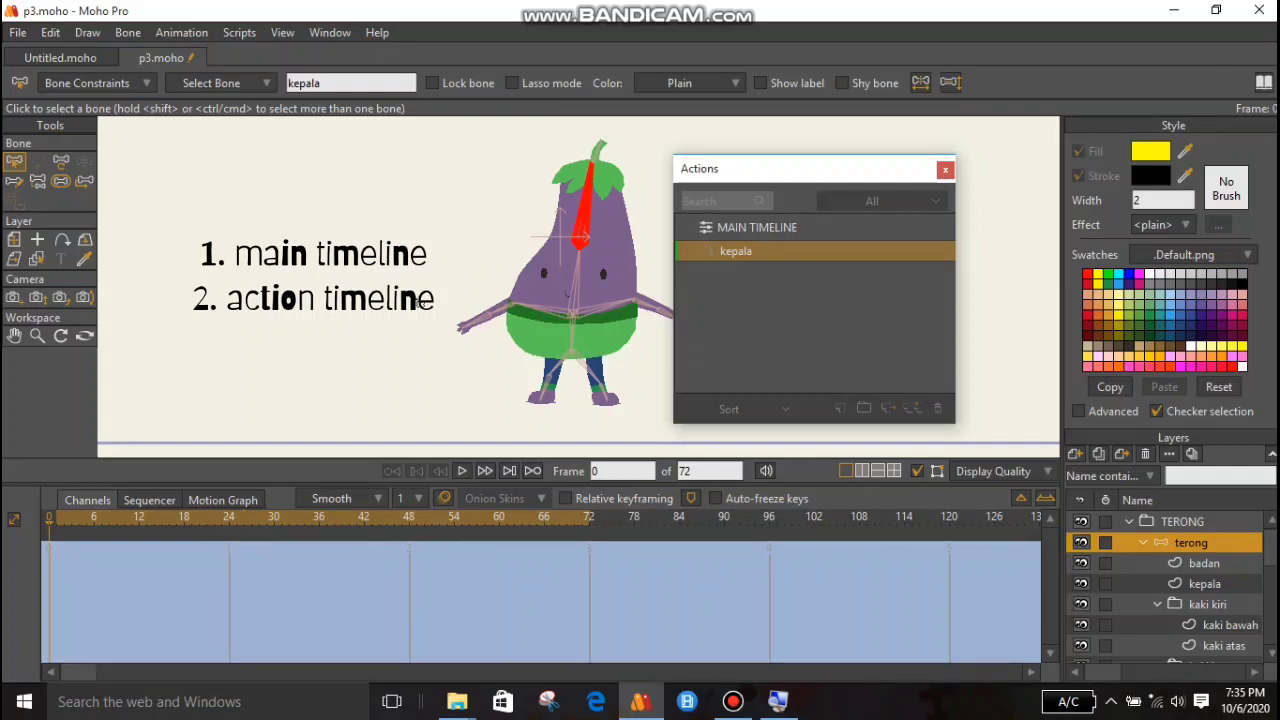
Compare the main timeline with the kepala action, and activate the Transform Bone tool in the action.
click(795, 230)
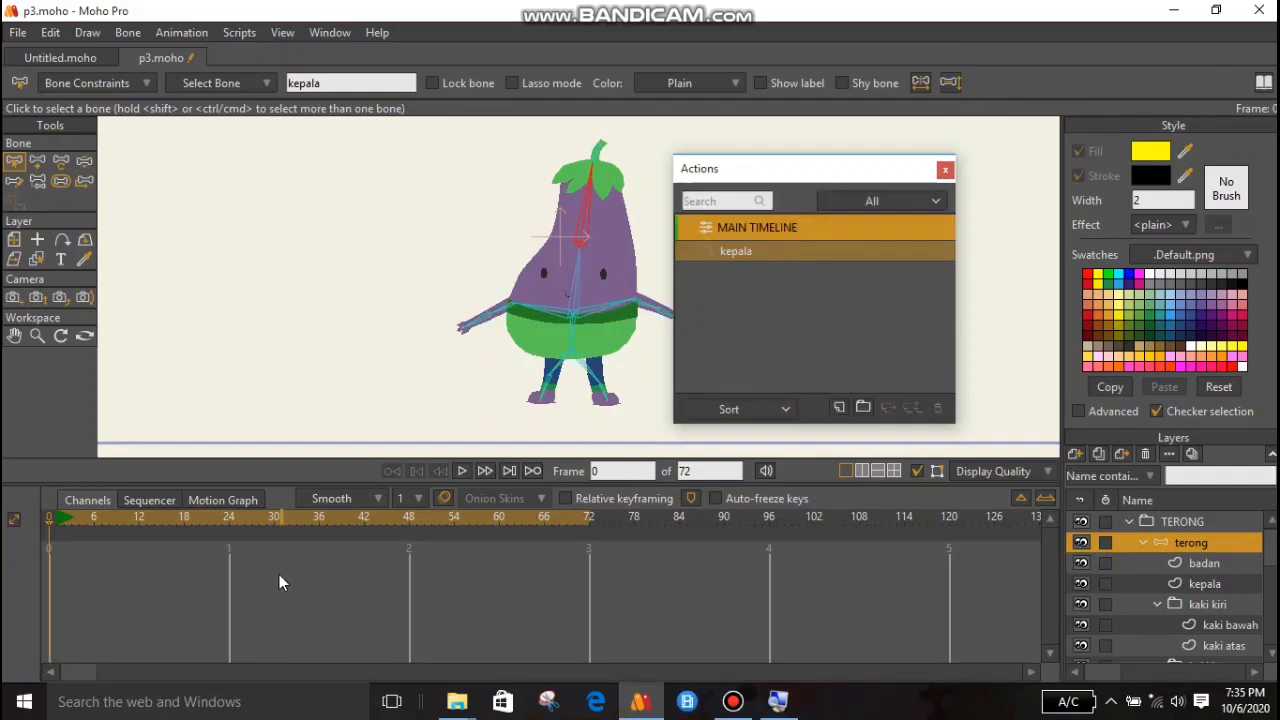
click(782, 250)
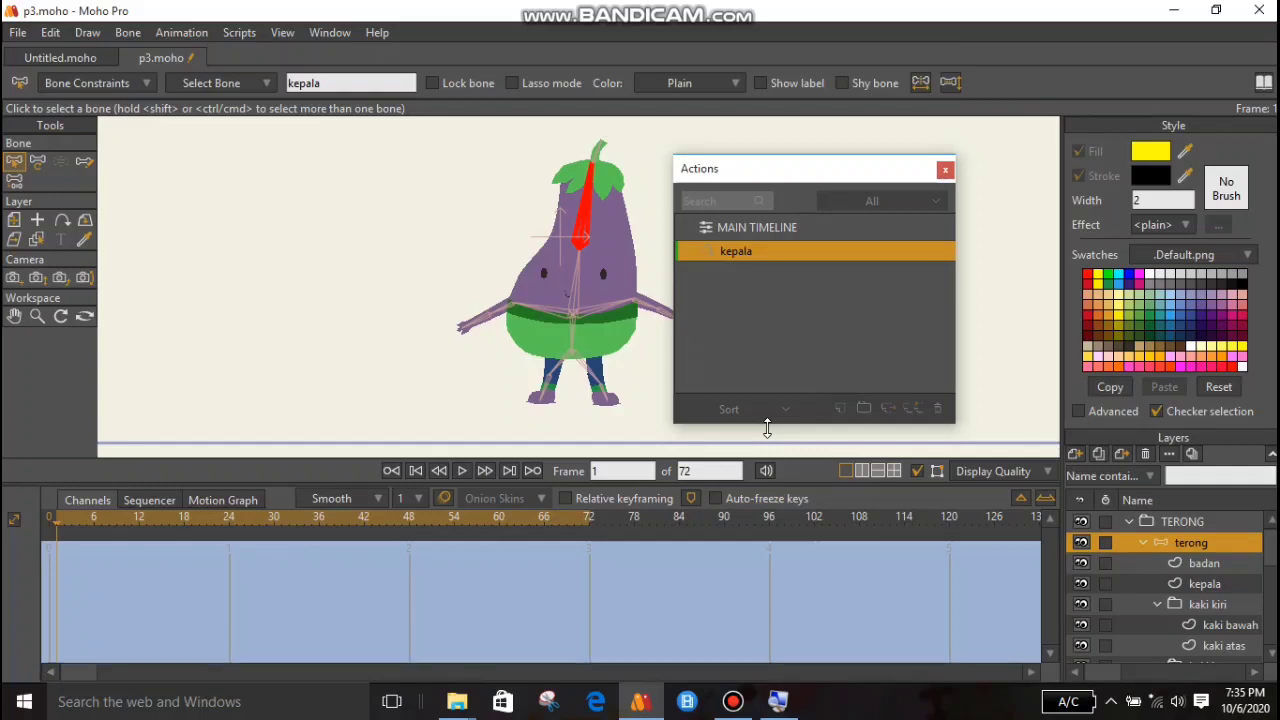
drag(766, 171, 861, 173)
scroll(716, 215, up, 1)
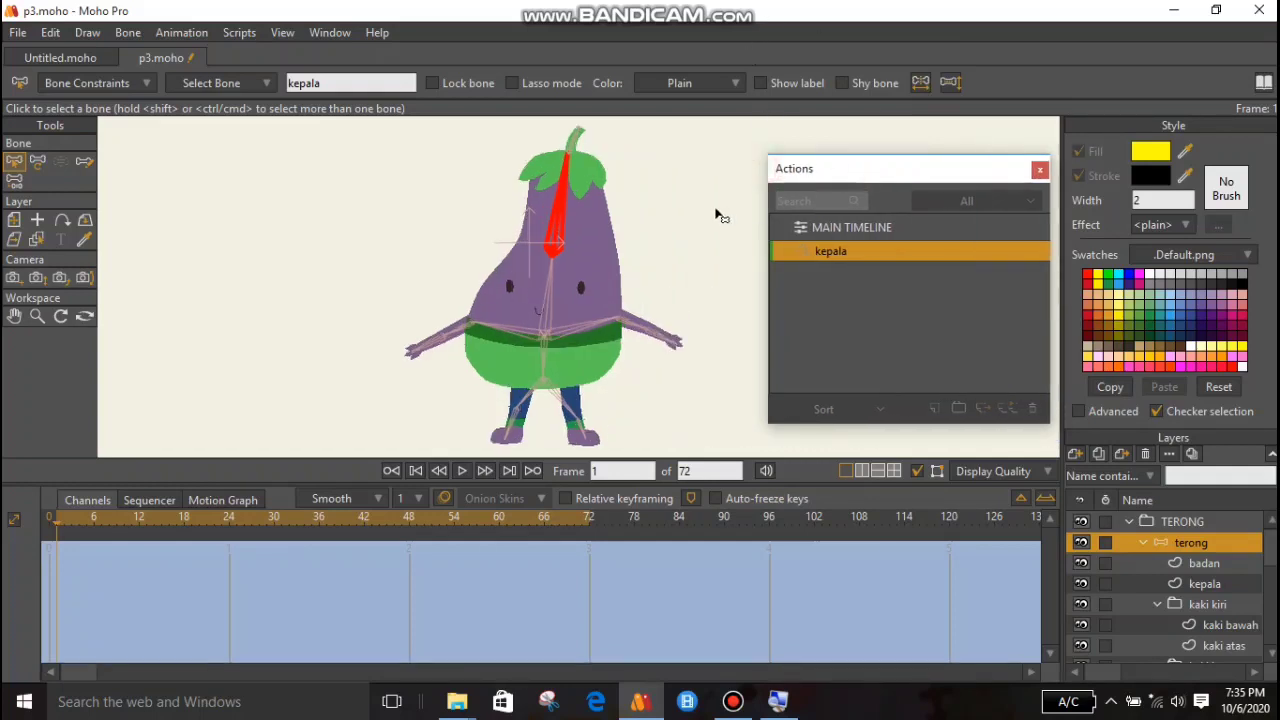
scroll(716, 214, up, 3)
drag(692, 215, 701, 267)
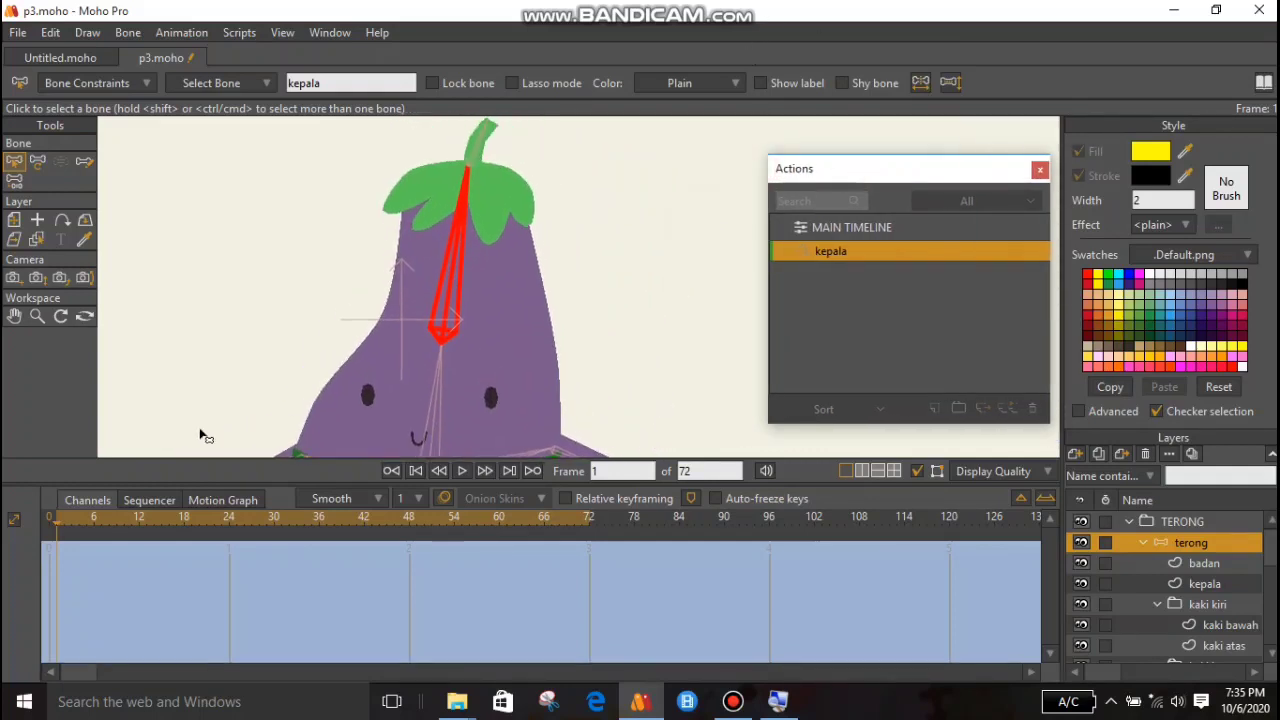
drag(56, 525, 231, 521)
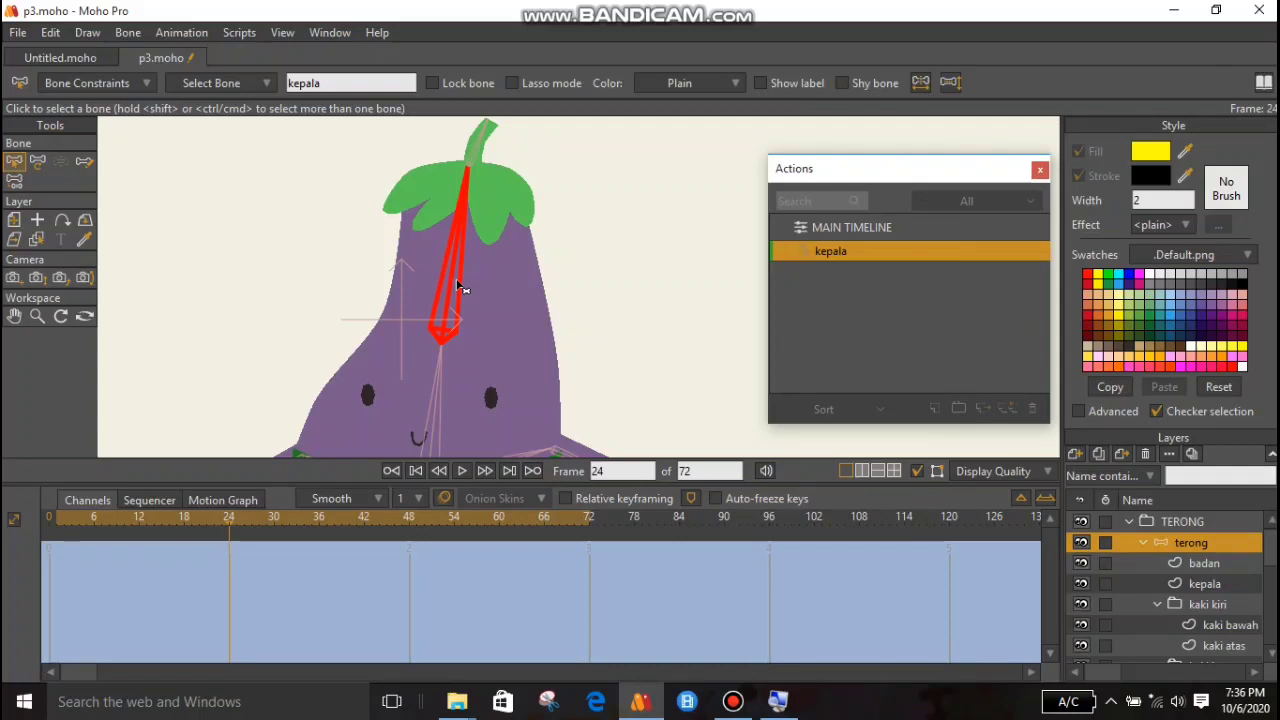
key(t)
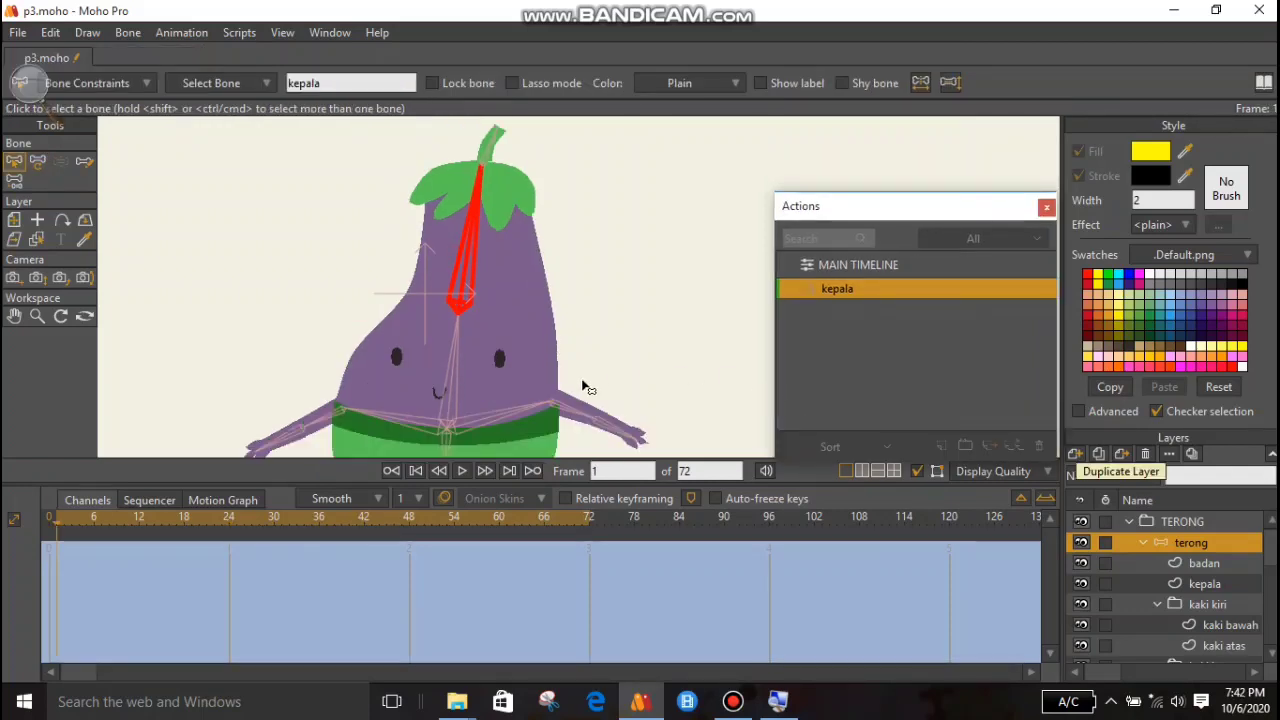
key(t)
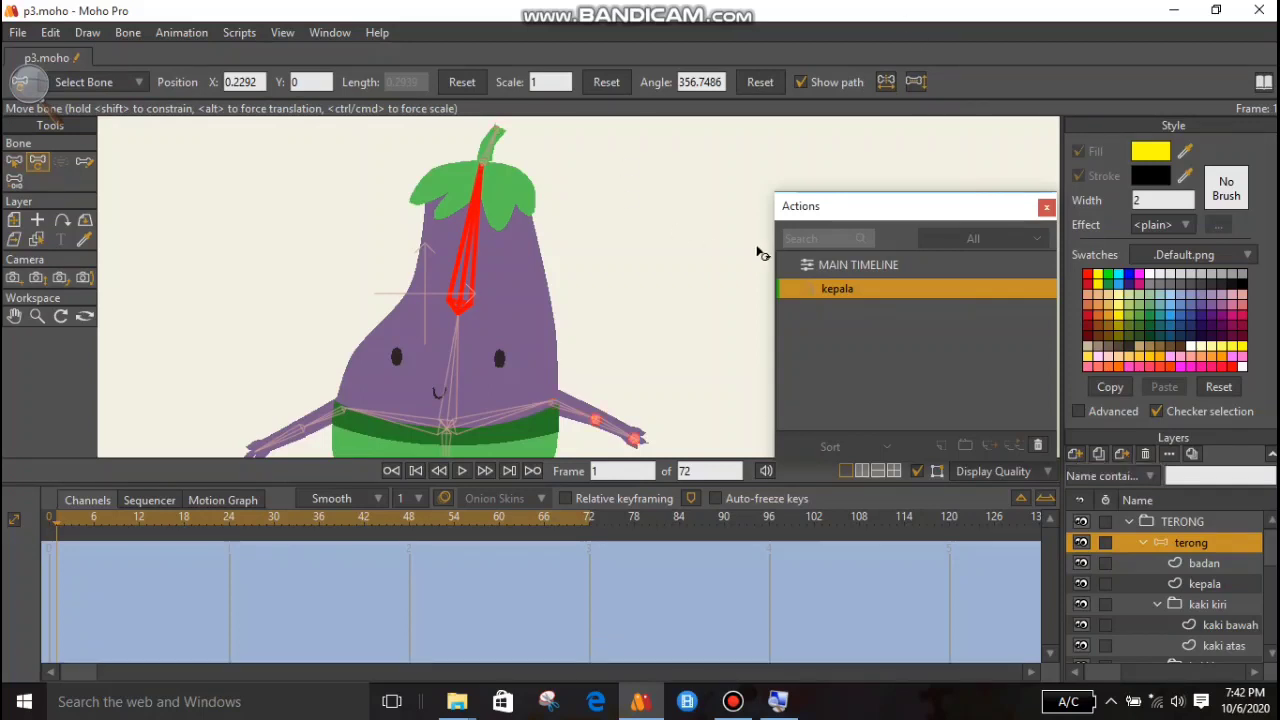
Test-bend the head bone on the main timeline with Manipulate Bones, and reopen the kepala action.
click(863, 269)
double_click(898, 260)
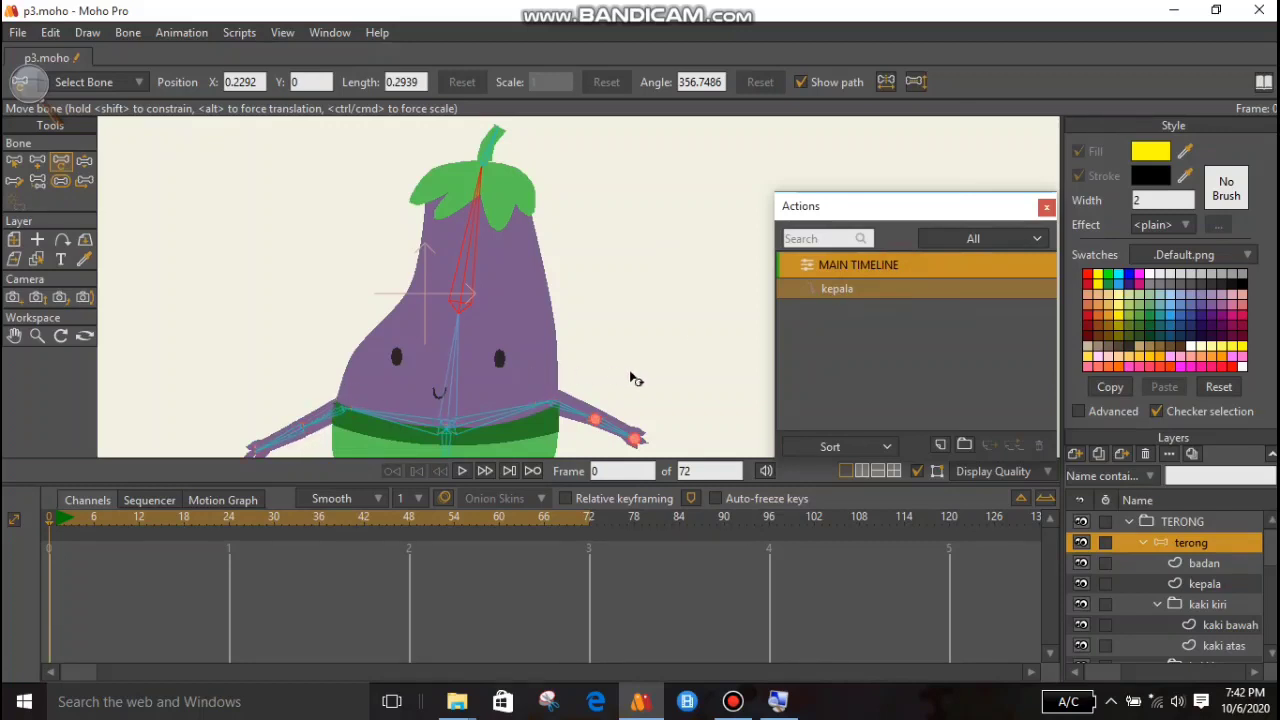
key(z)
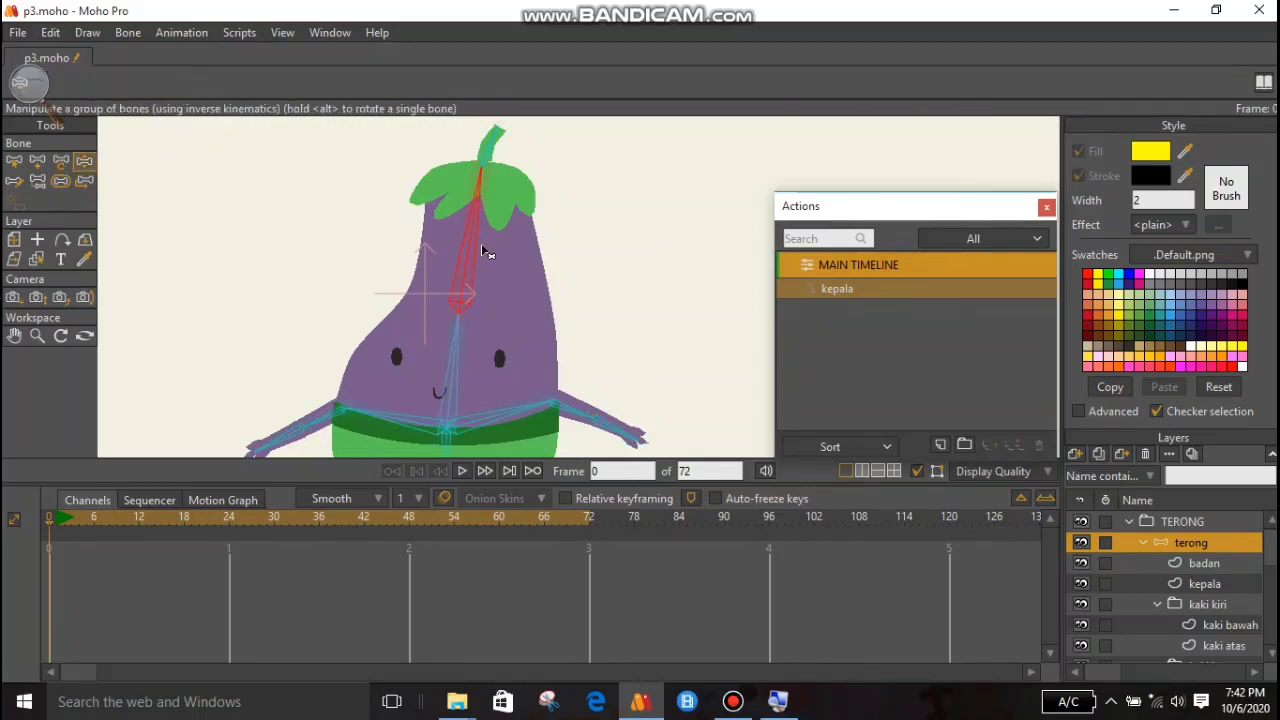
drag(483, 186, 565, 245)
double_click(827, 292)
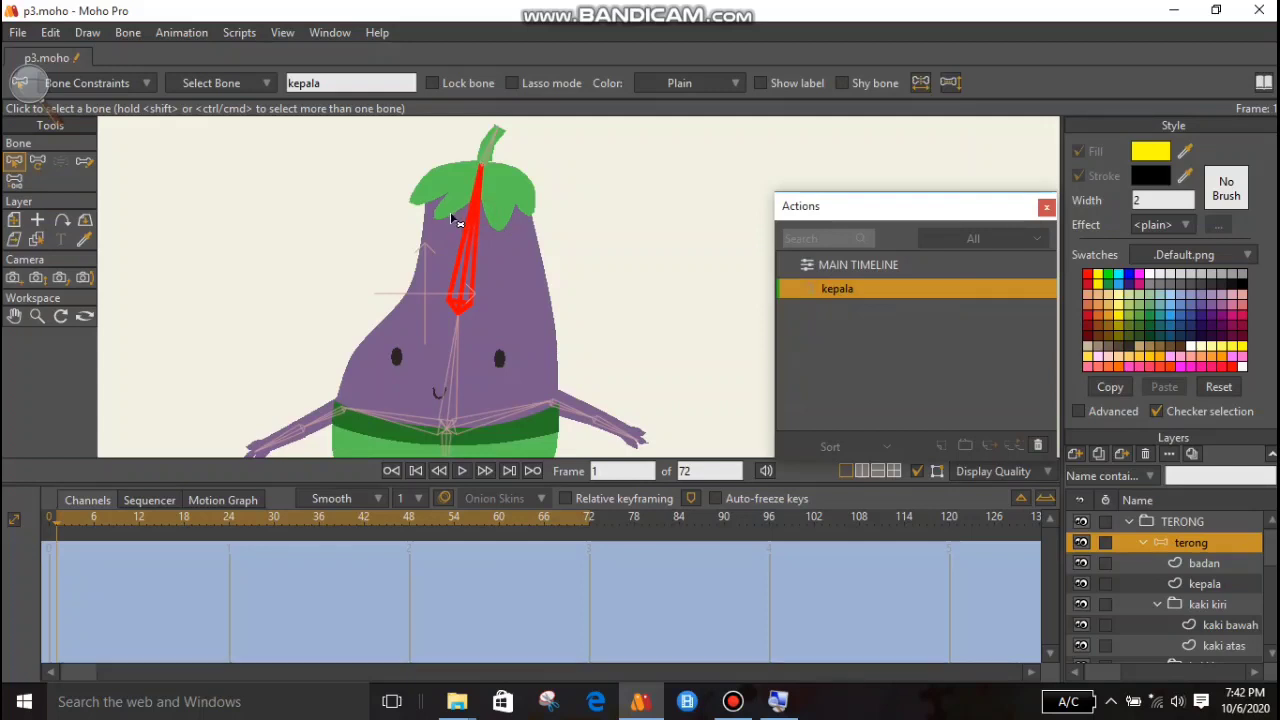
key(t)
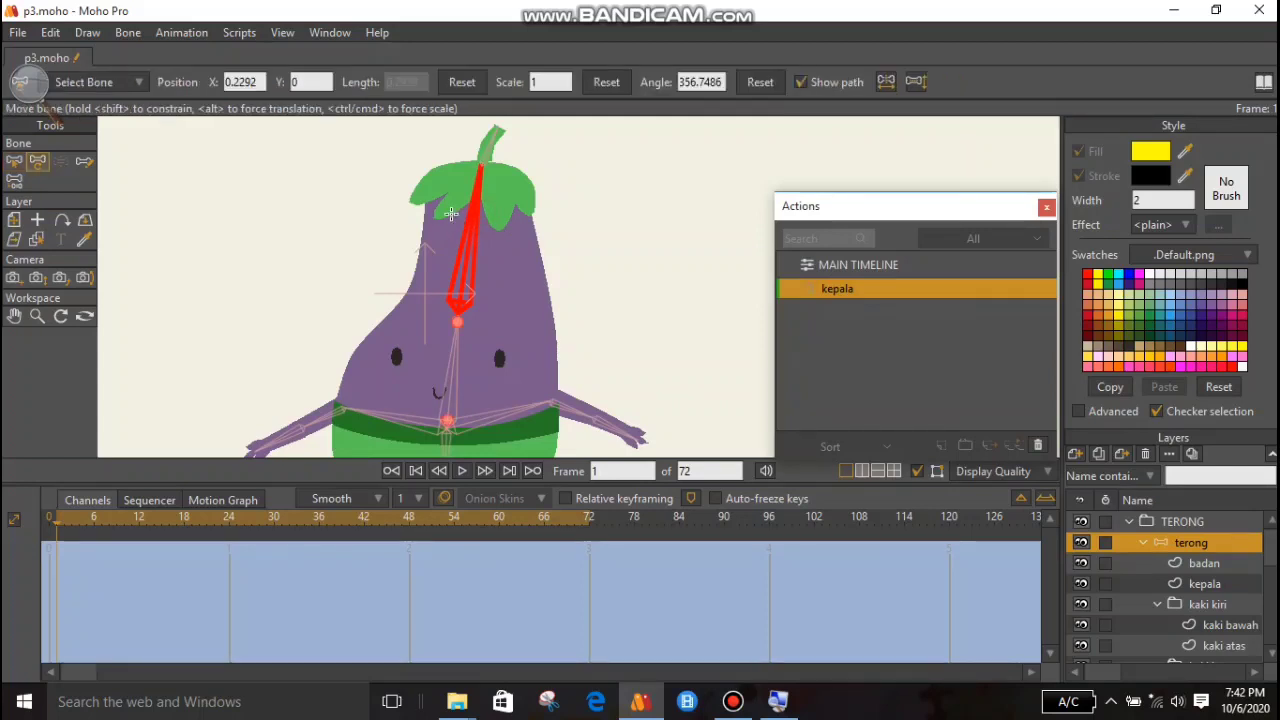
drag(520, 207, 543, 243)
key(ctrl+z)
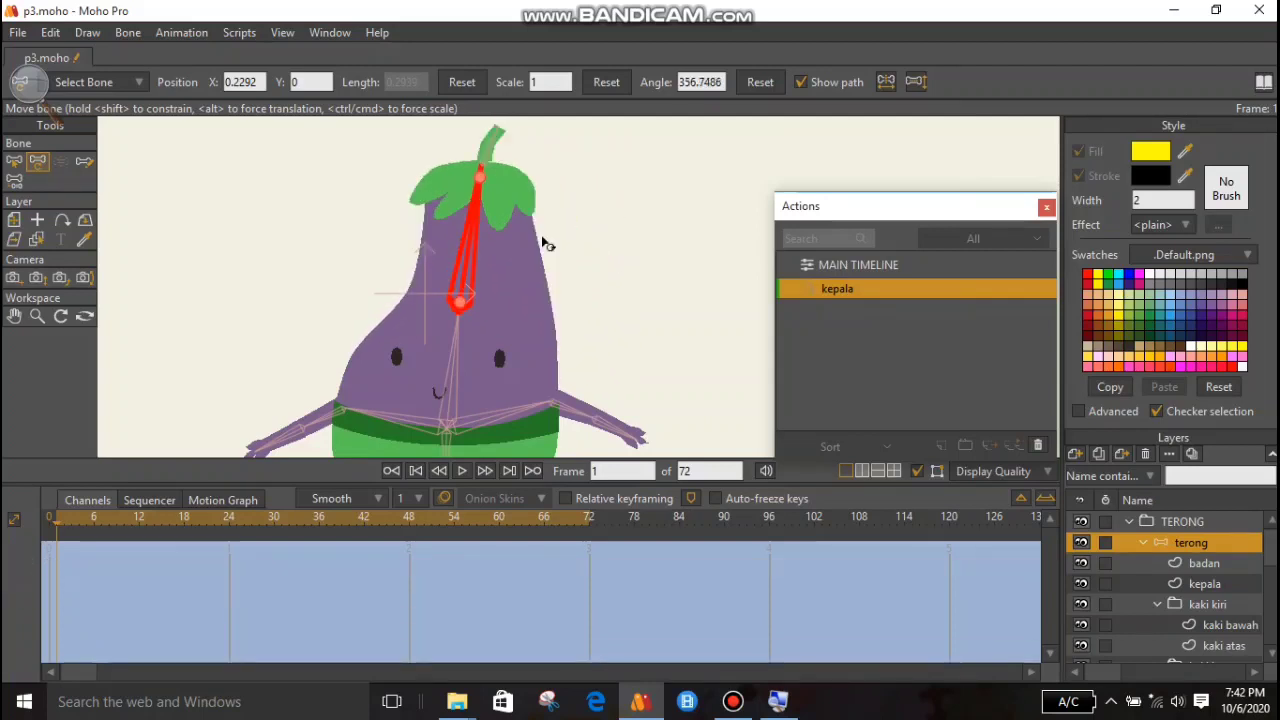
At frame 24 of the kepala action, rotate the head bone clockwise to about 324.73° and bend the stem bone slightly down.
click(229, 518)
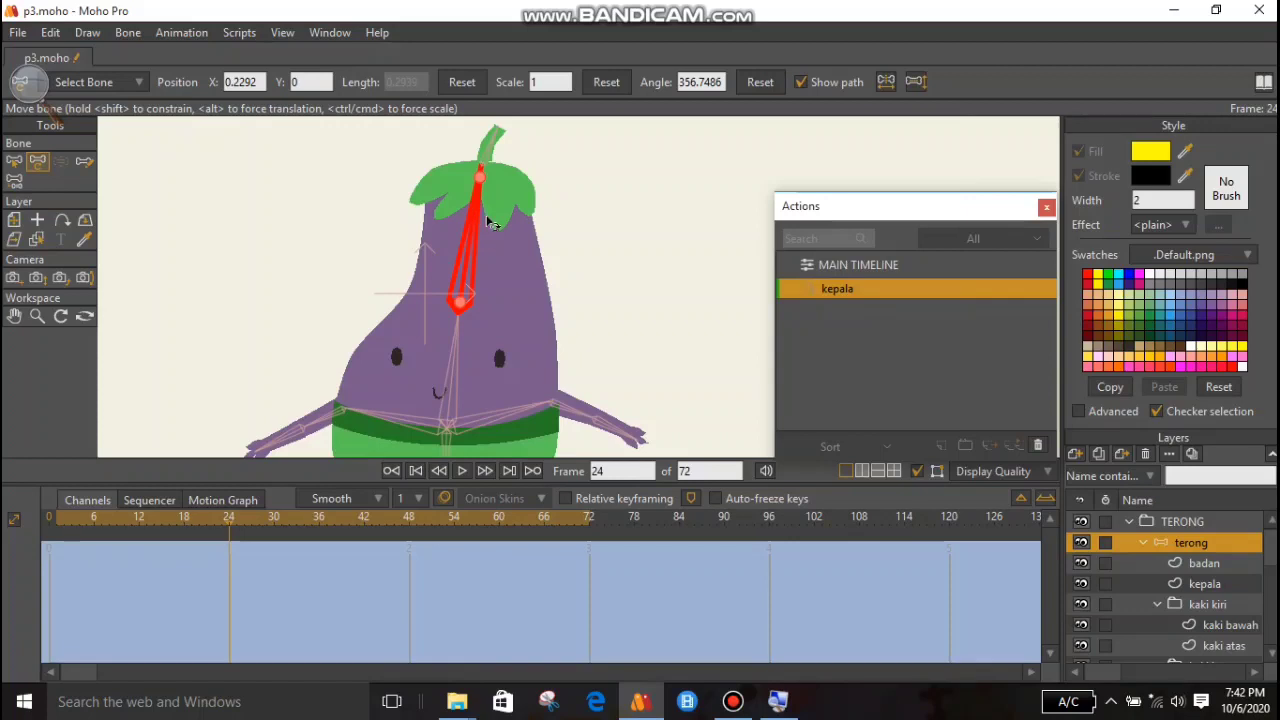
drag(505, 232, 548, 265)
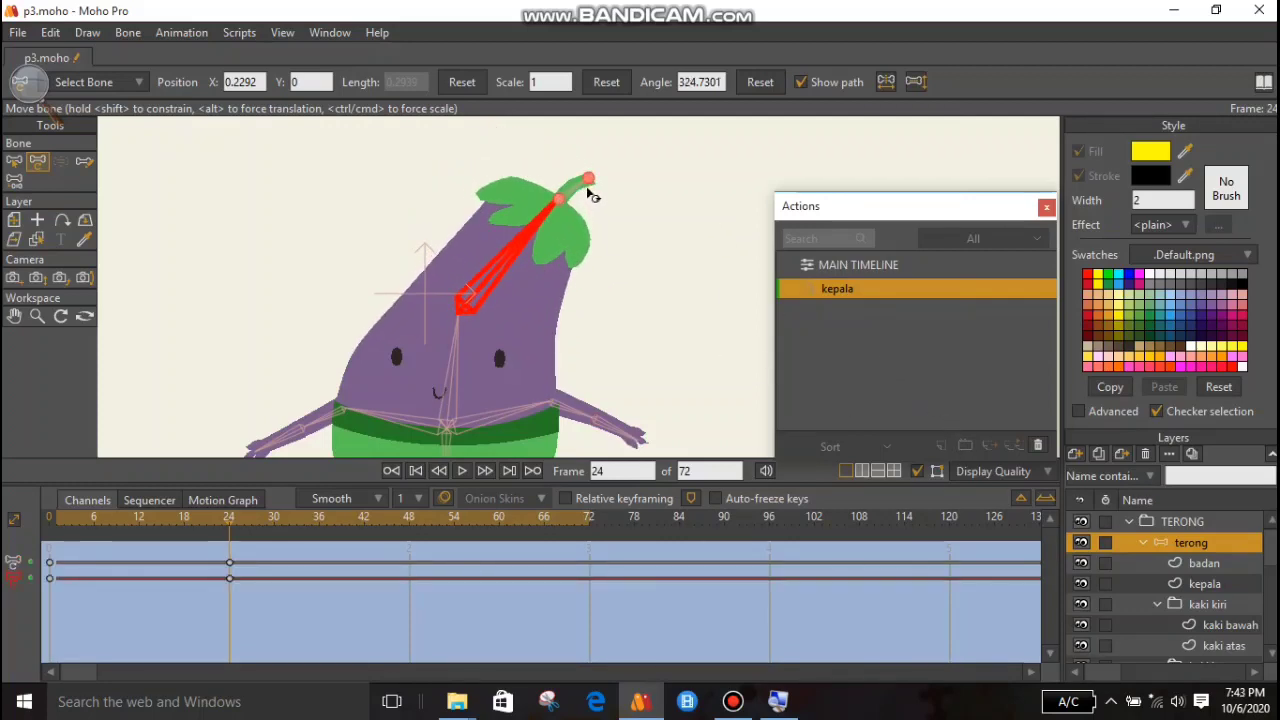
click(590, 191)
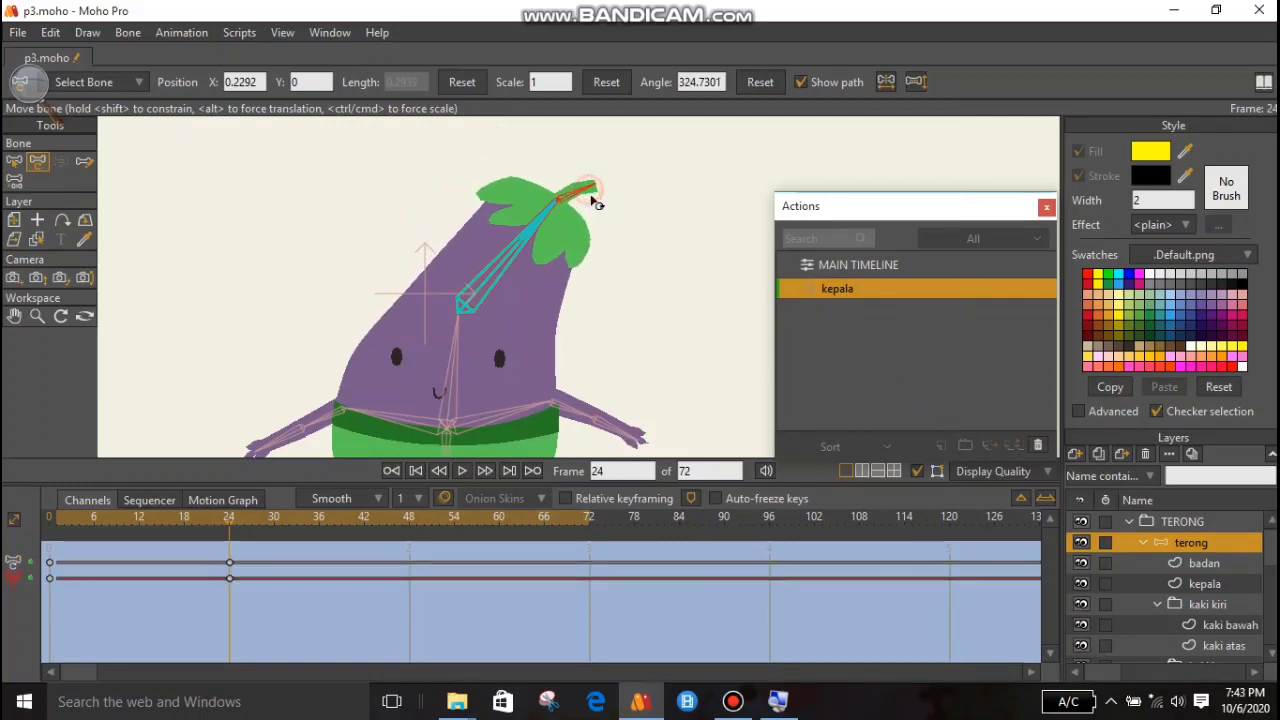
On the kepala layer at frame 24, move the eye and mouth points to about X 0.0471, Y -0.1265 and rotate them with the head tilt.
click(1218, 566)
click(1222, 586)
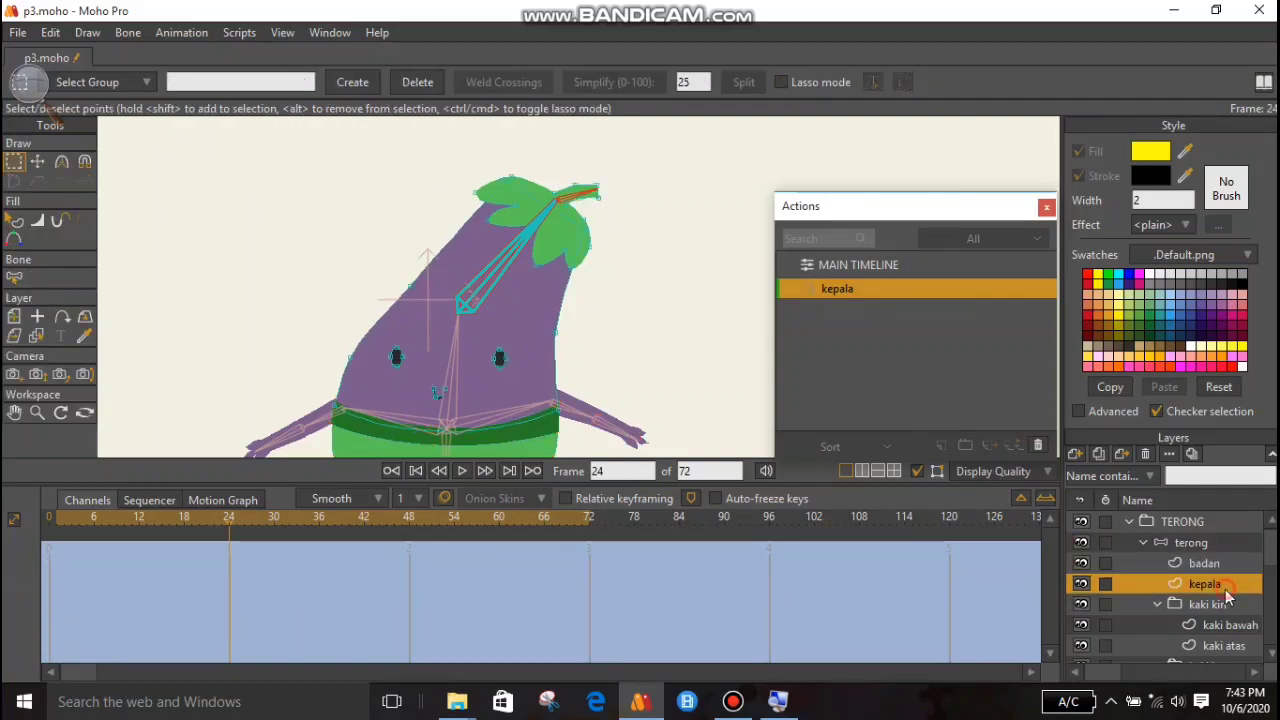
drag(530, 336, 377, 405)
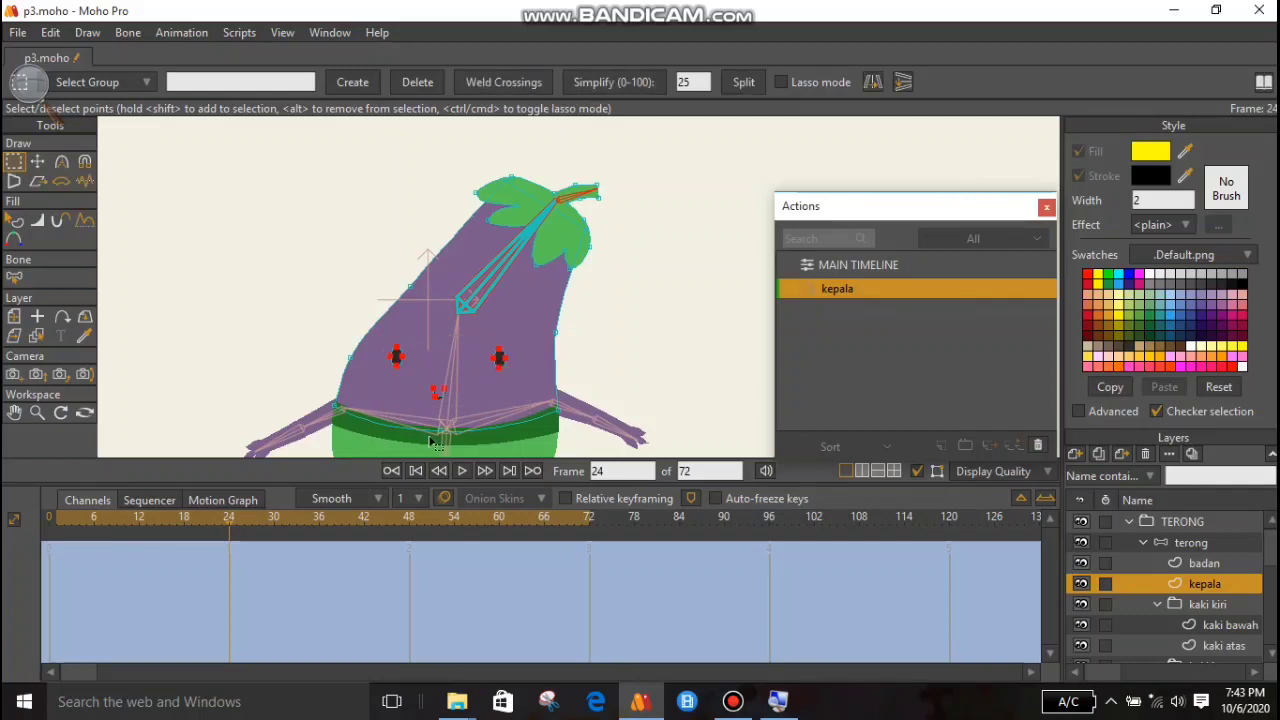
key(t)
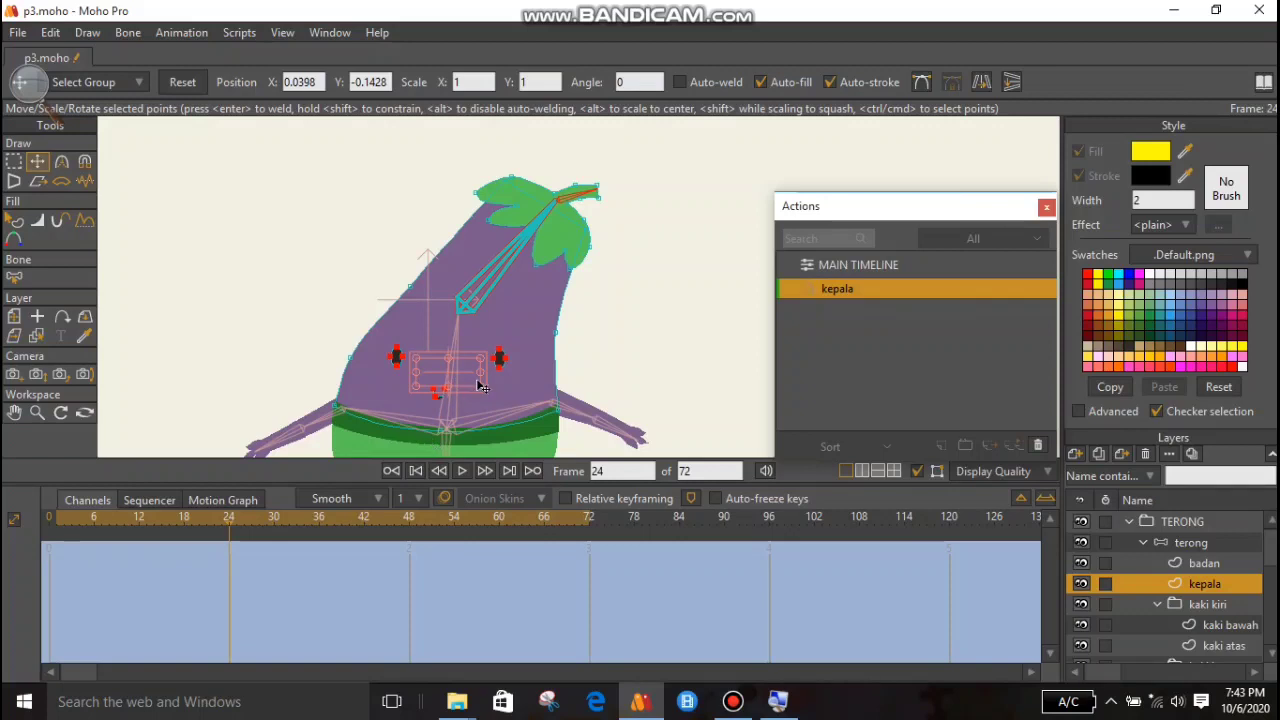
drag(487, 393, 486, 406)
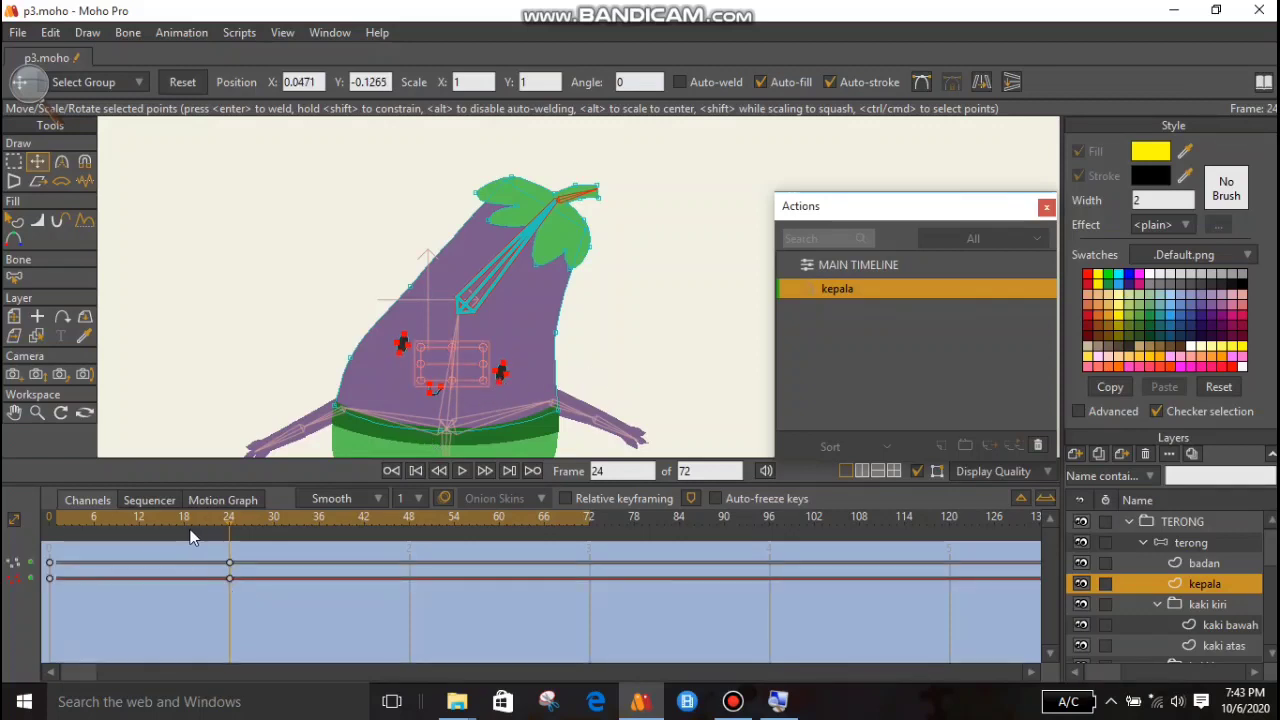
click(207, 522)
drag(206, 520, 230, 532)
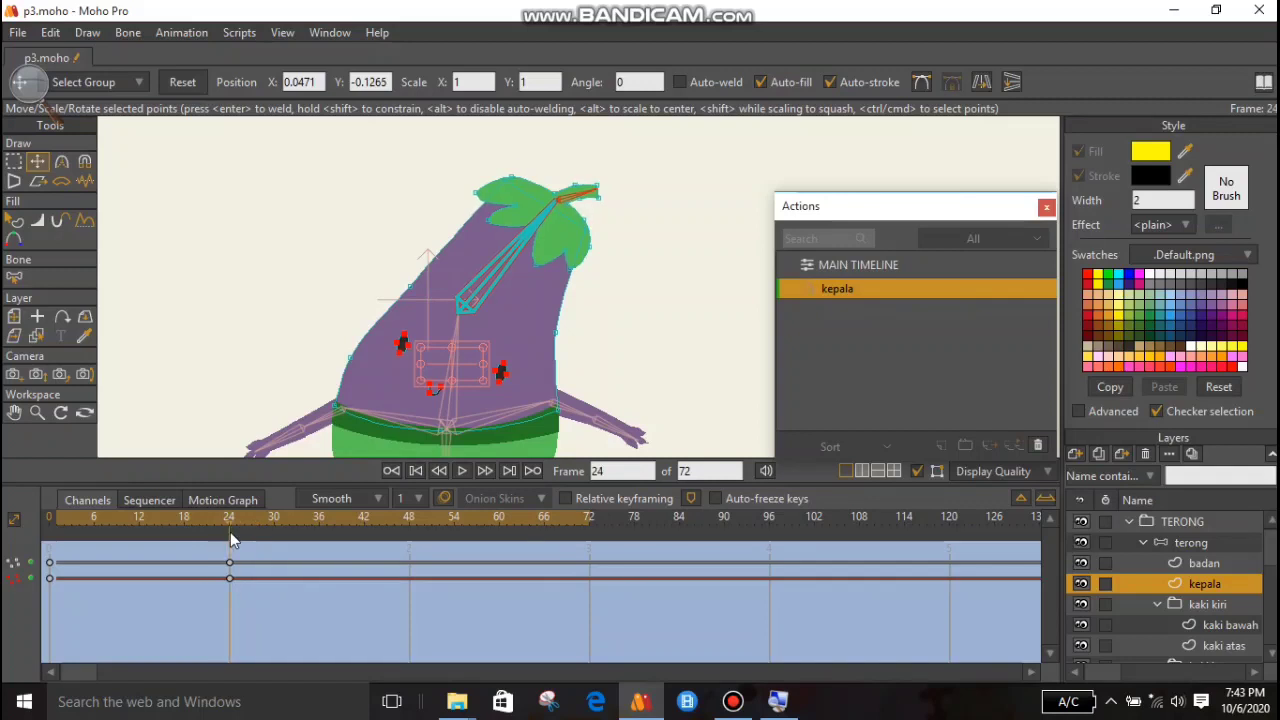
Test the kepala smart bone on the main timeline by tilting the terong layer's head bone both ways.
click(862, 264)
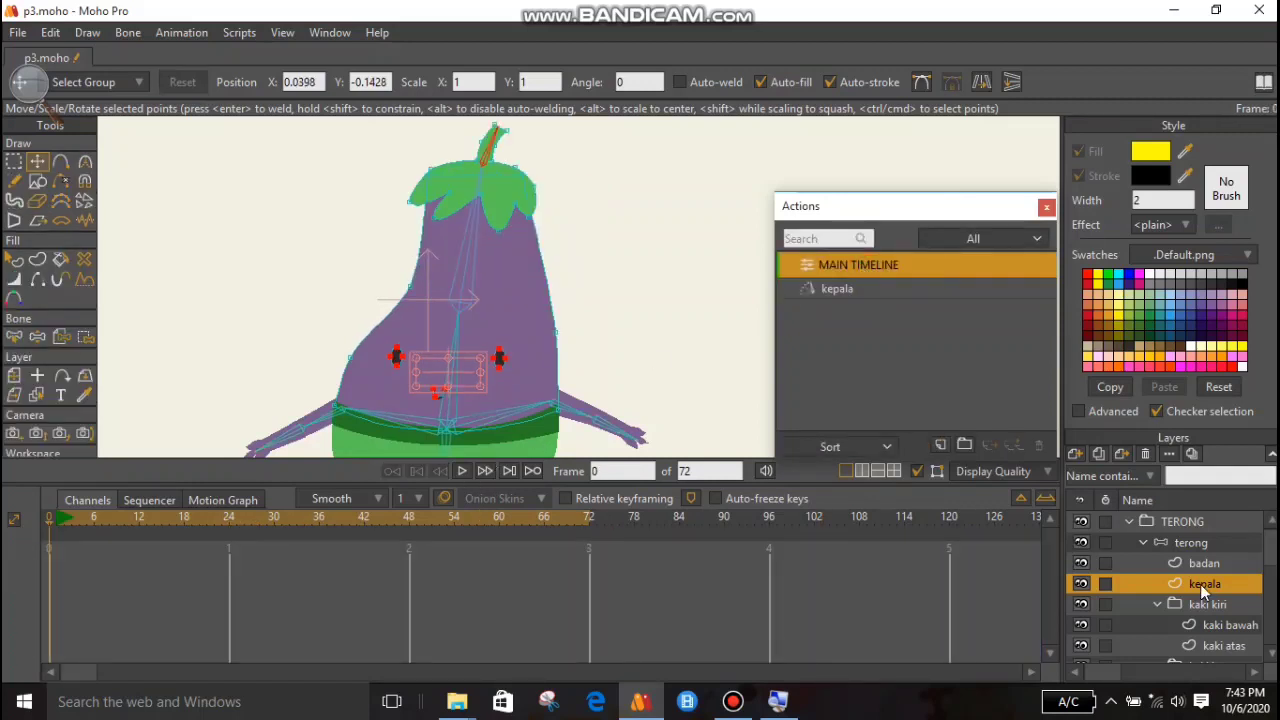
click(1217, 524)
click(1220, 543)
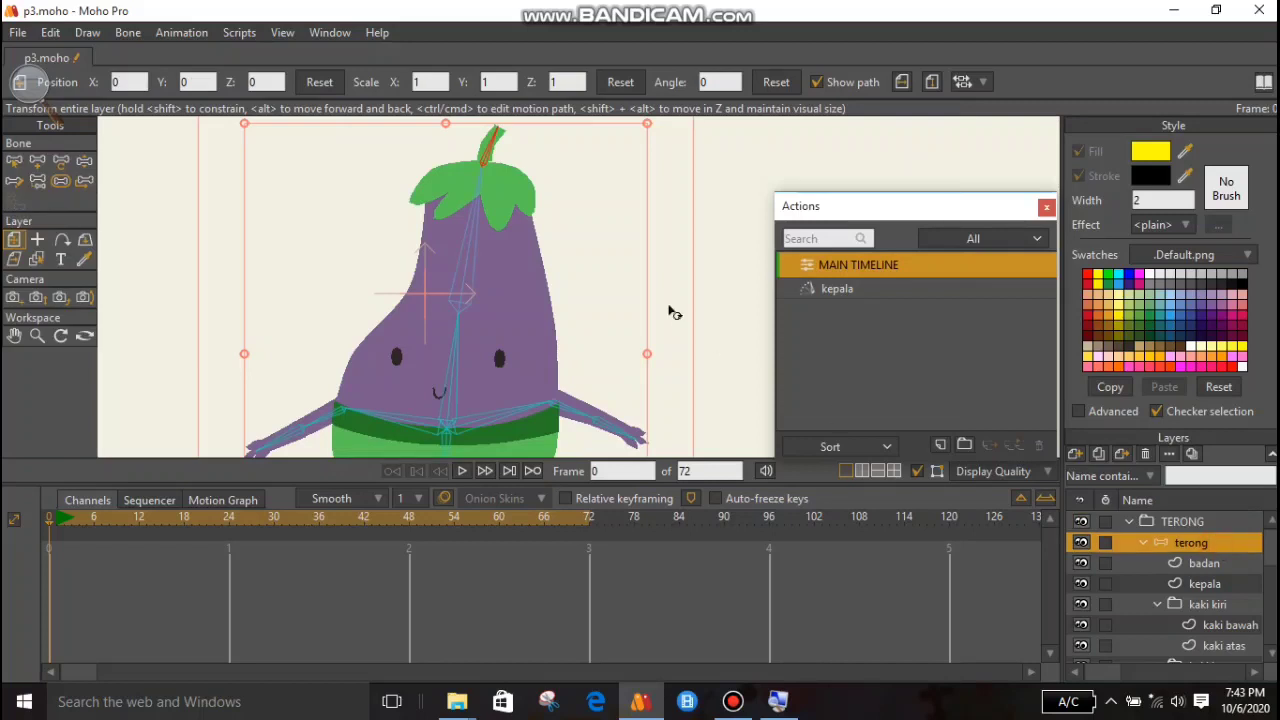
click(471, 222)
key(z)
click(476, 234)
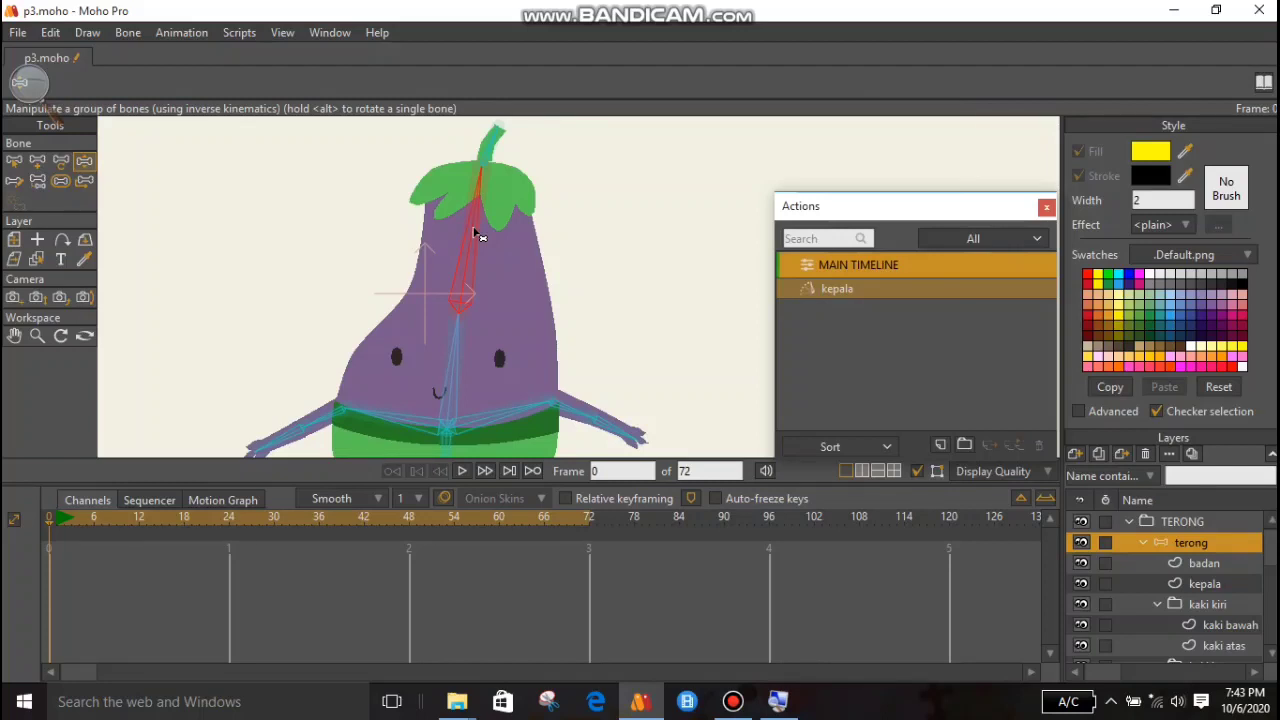
drag(476, 234, 316, 127)
drag(468, 231, 498, 175)
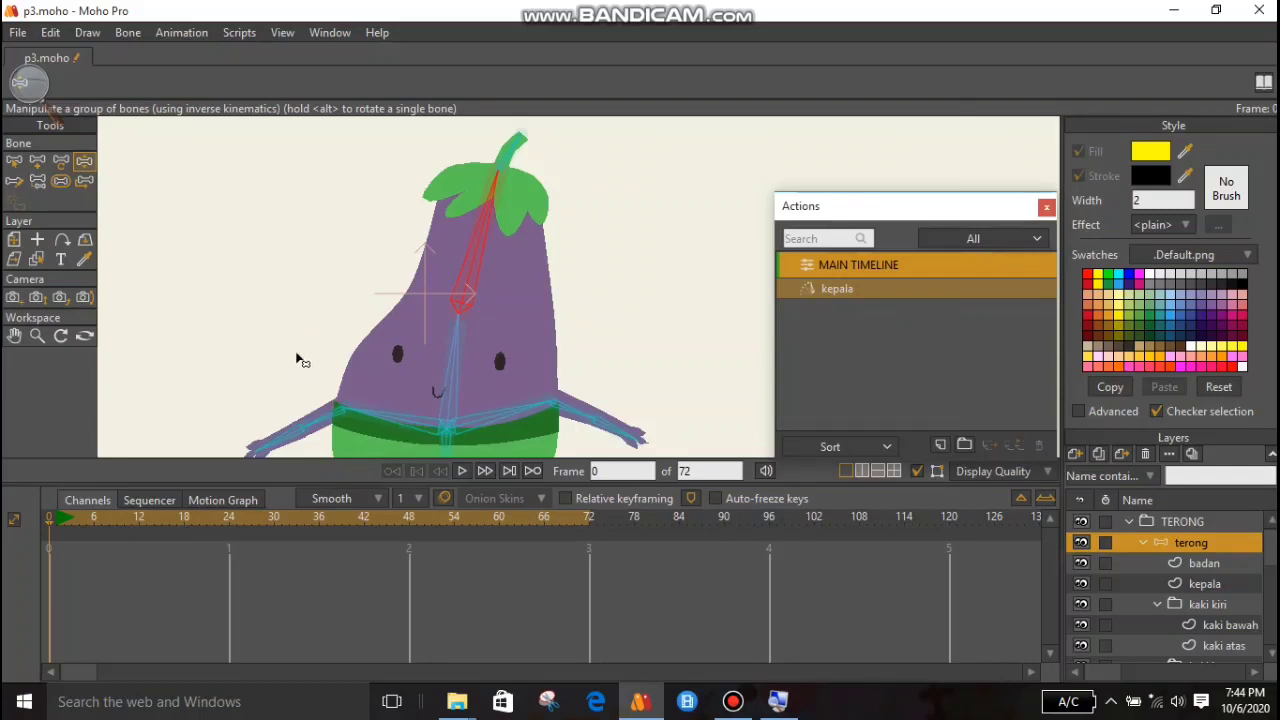
Deselect all bones and add a separate upright bone in the empty space beside the eggplant's head.
drag(881, 213, 1088, 145)
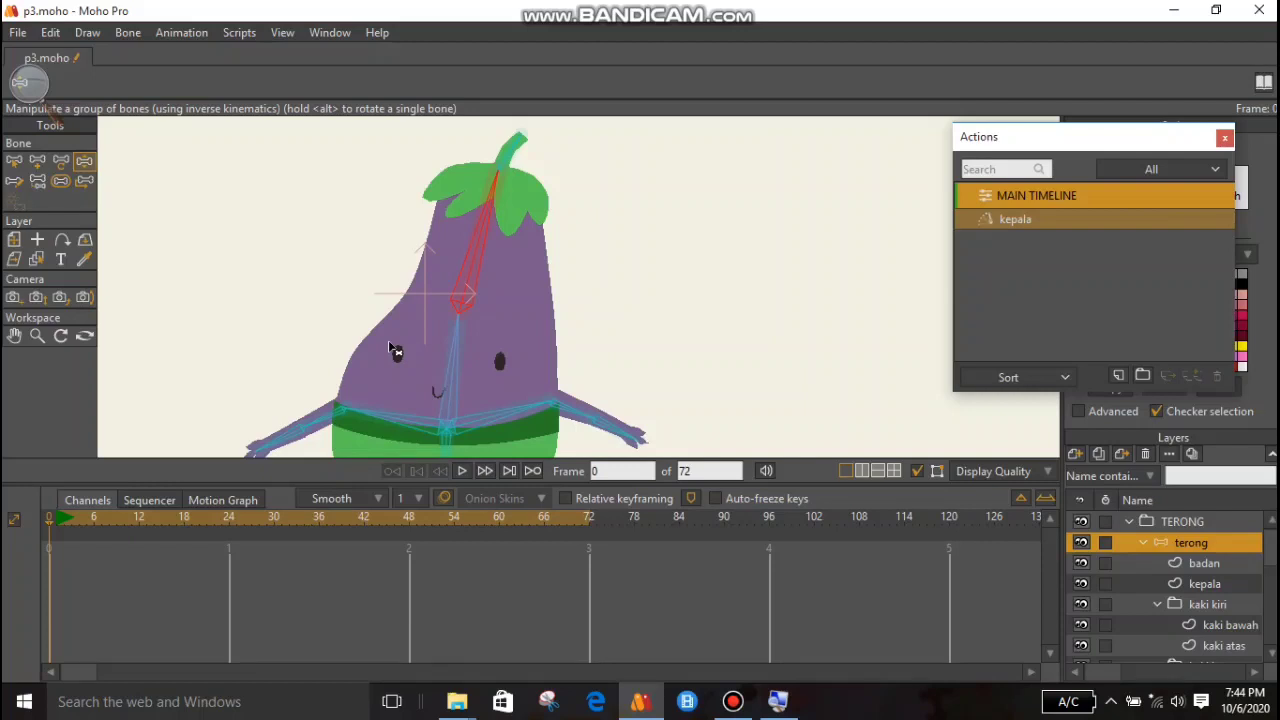
key(b)
click(279, 239)
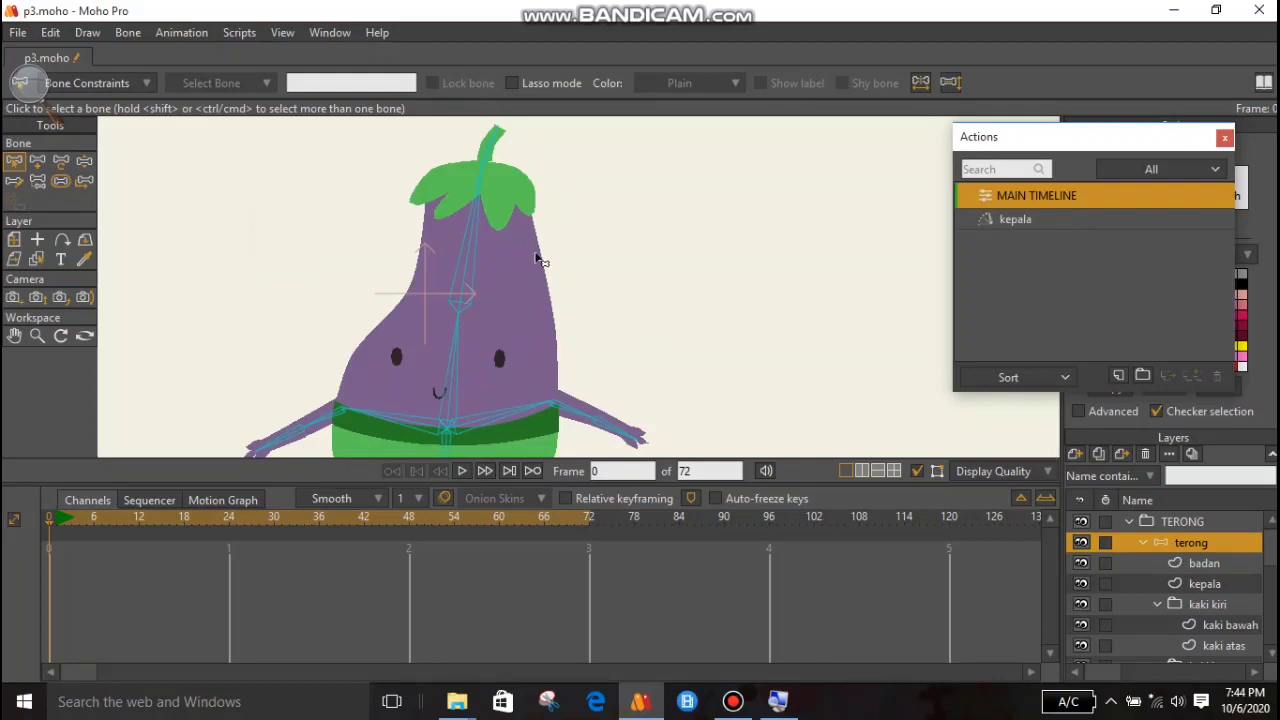
click(468, 280)
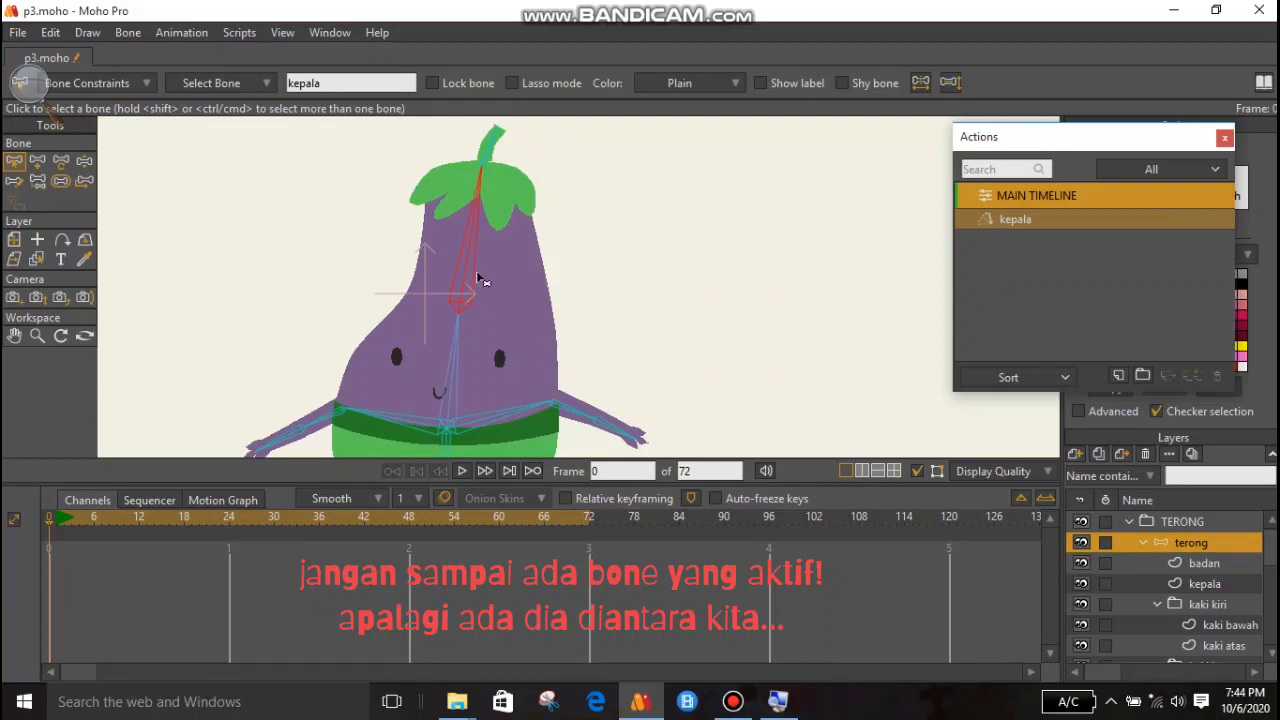
click(357, 283)
scroll(490, 364, down, 2)
scroll(495, 362, up, 4)
scroll(489, 358, down, 2)
drag(757, 280, 643, 276)
click(40, 159)
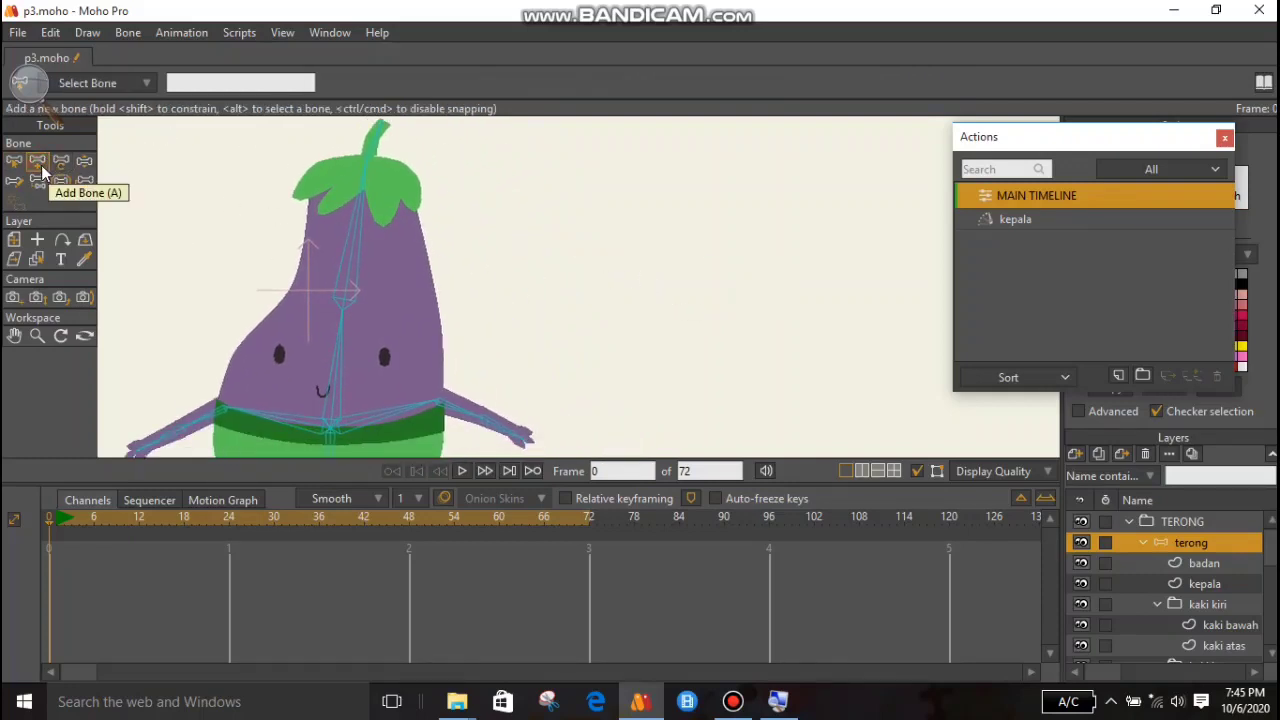
drag(602, 286, 603, 200)
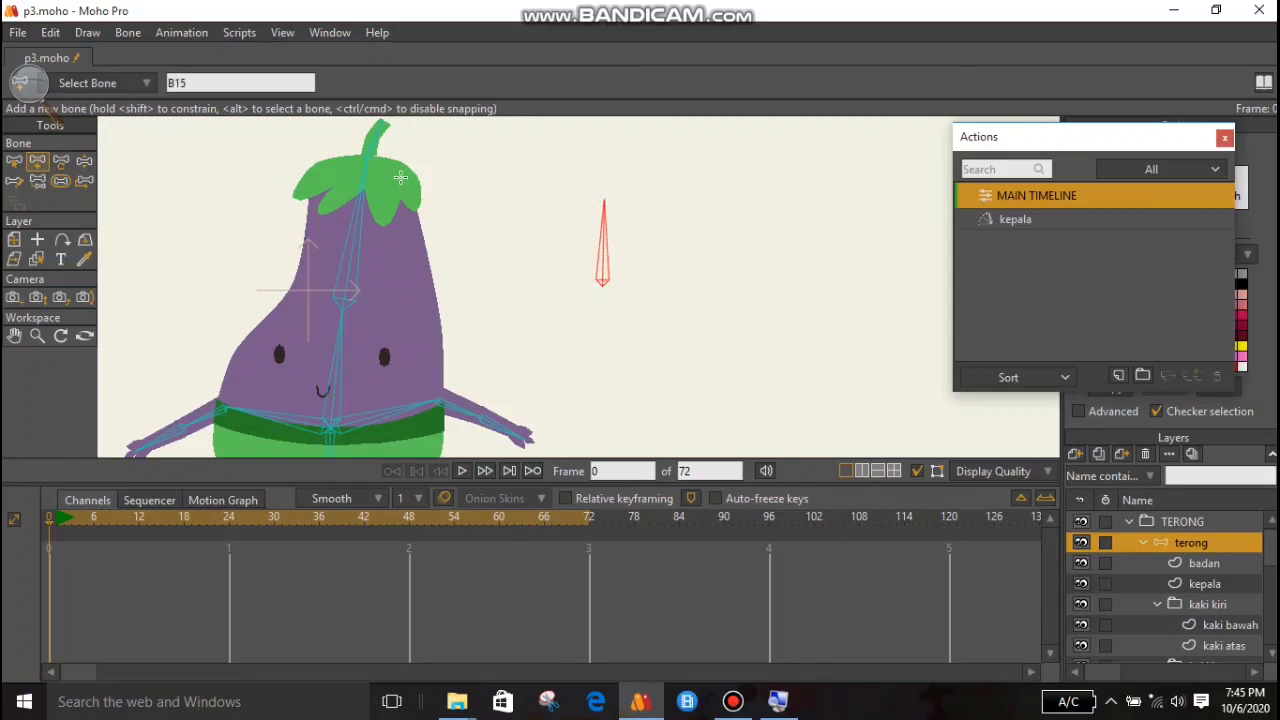
Rename the new bone "nengok" and show its label.
double_click(254, 85)
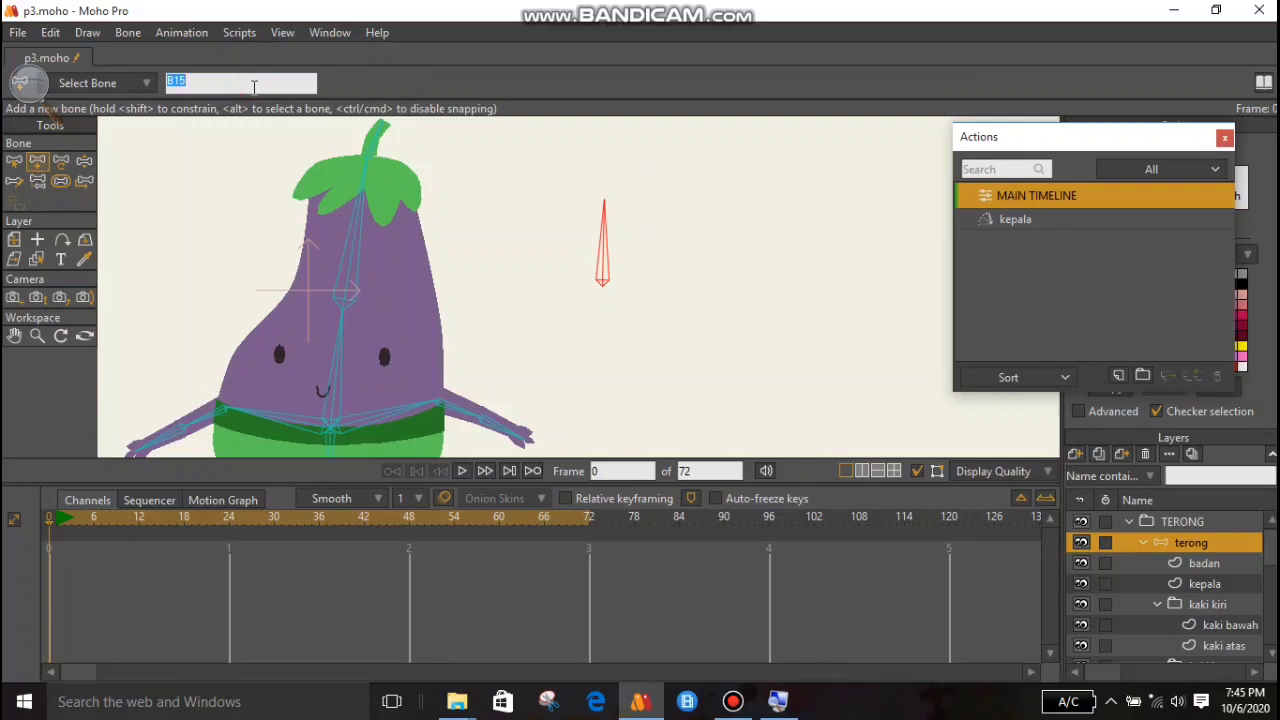
text(nengok)
click(14, 160)
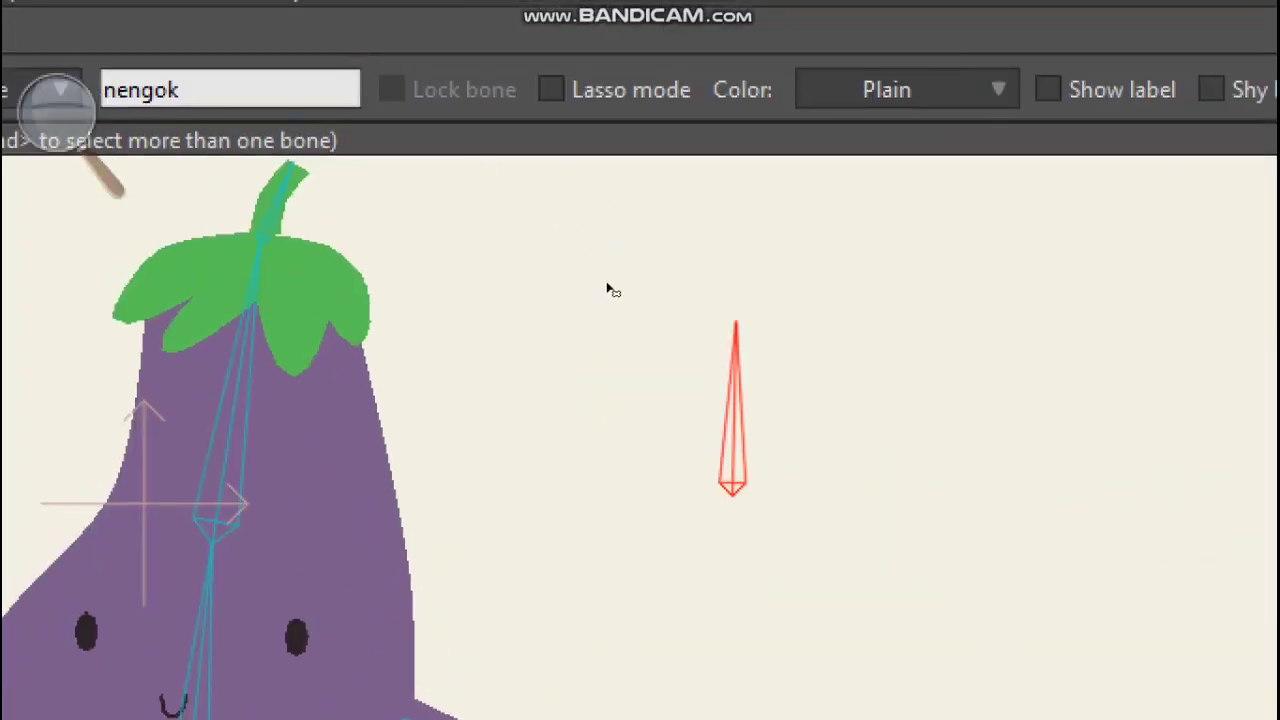
click(1047, 89)
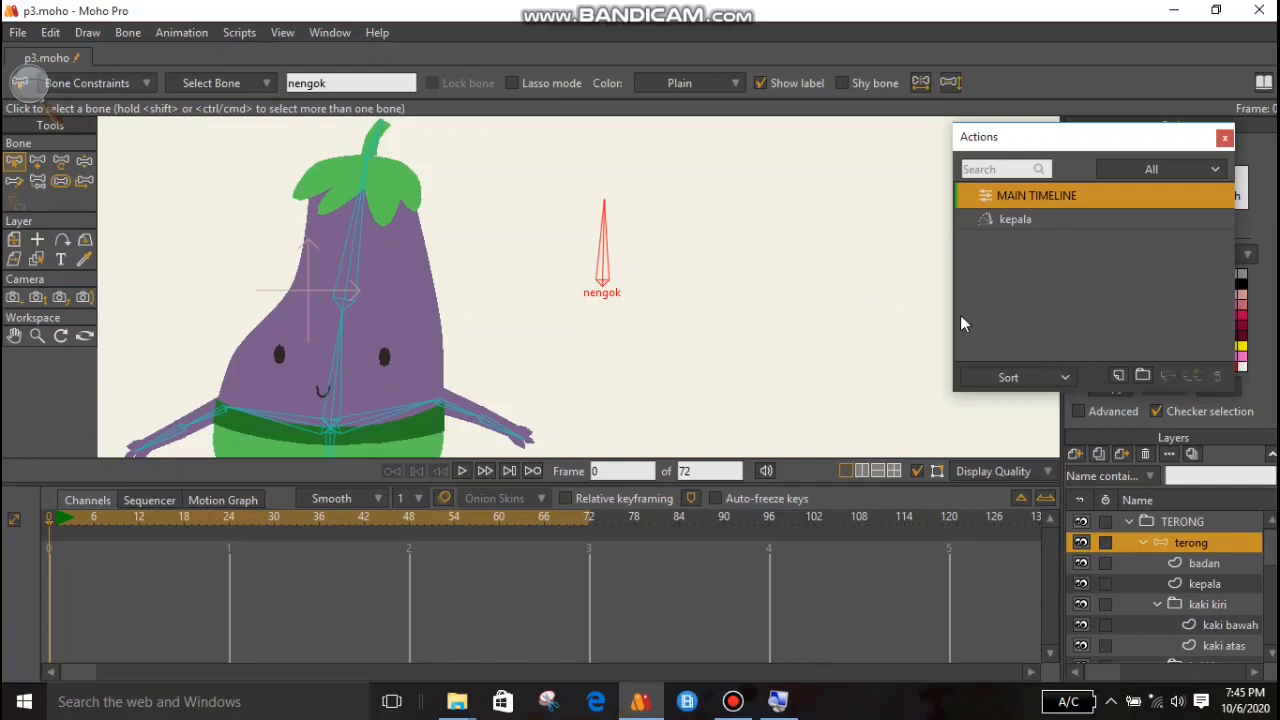
Create a new action named nengok for the nengok bone, and move its timeline to frame 0.
click(1120, 378)
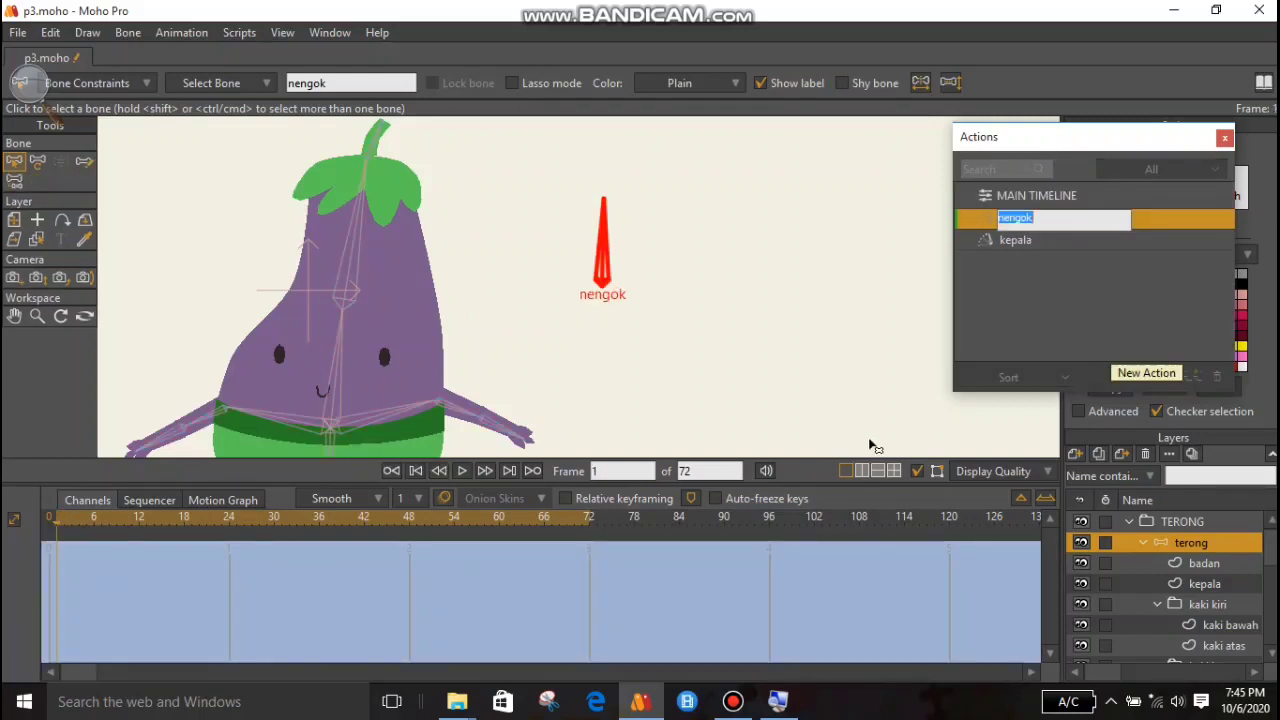
click(1050, 318)
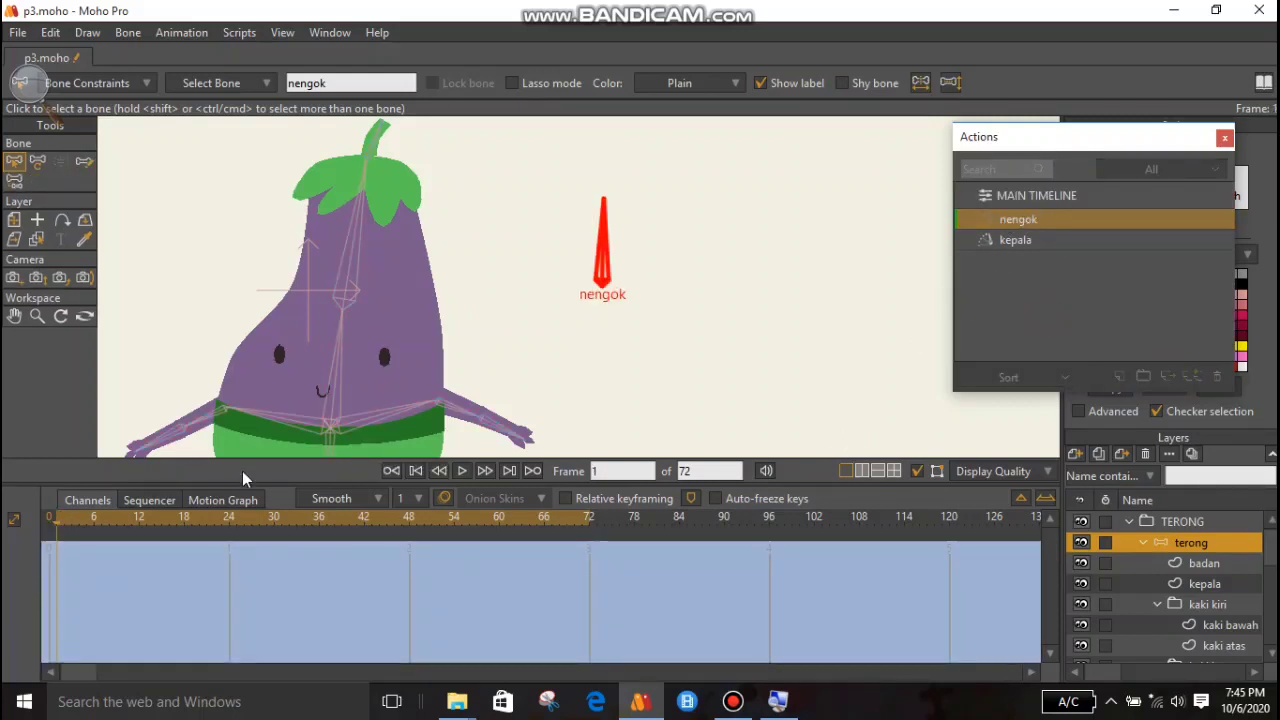
click(50, 520)
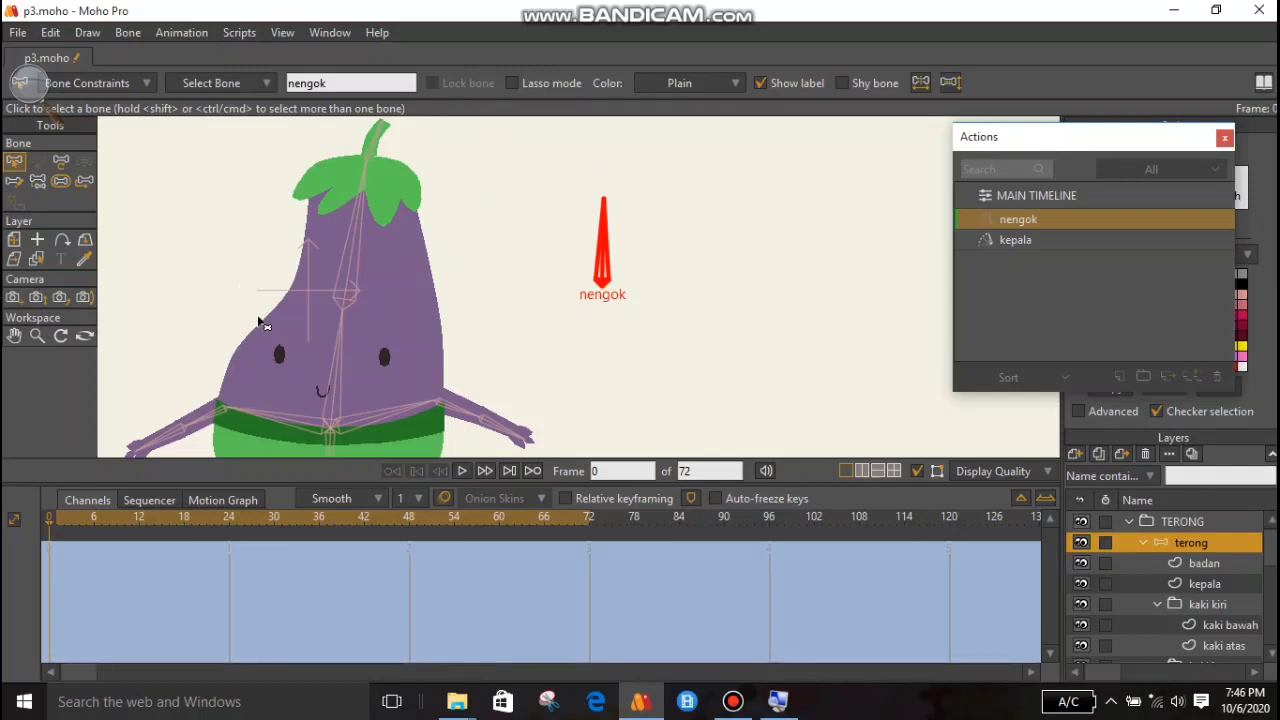
At frame 24 of the nengok action, rotate the nengok bone clockwise until it lies horizontal, and compare it with frame 0.
click(231, 518)
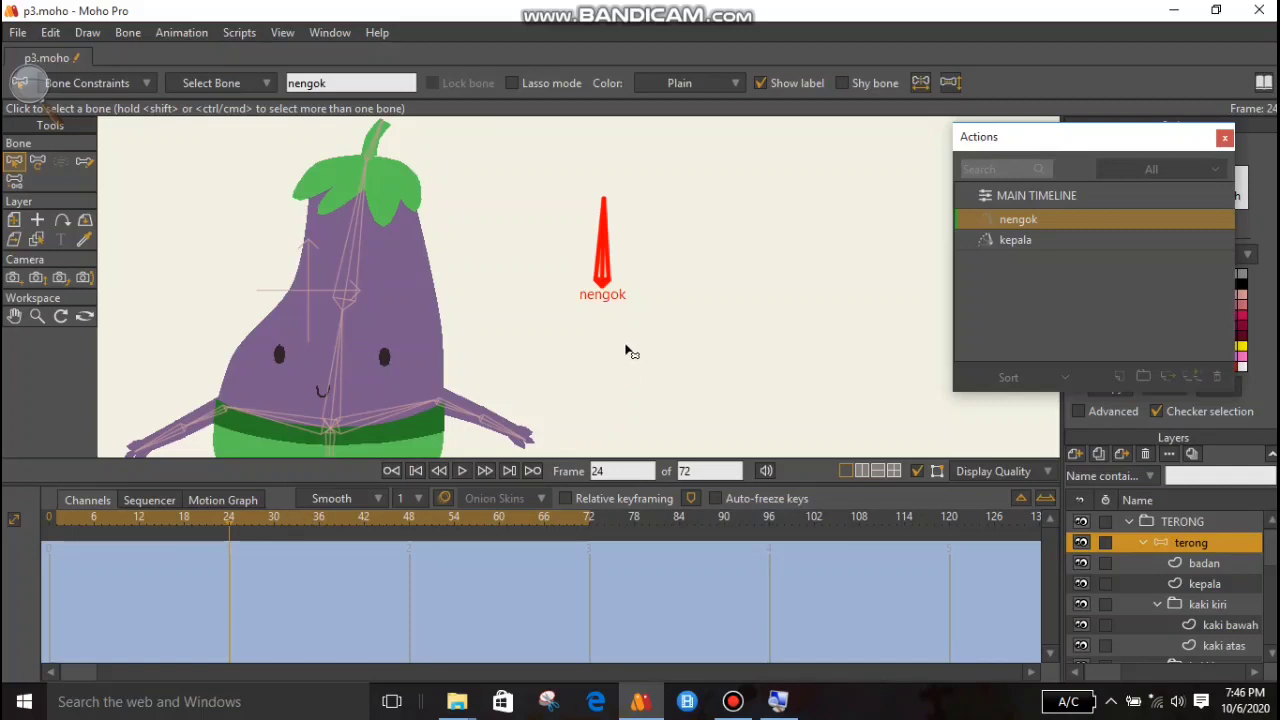
key(t)
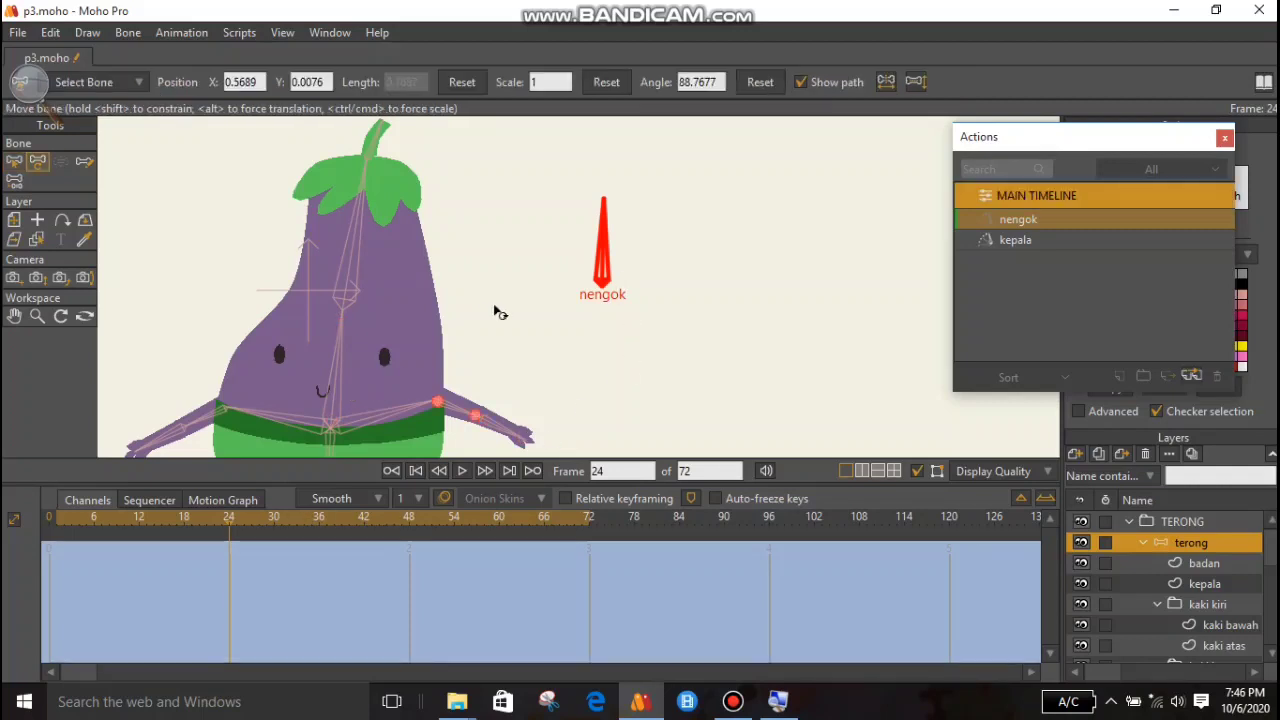
drag(629, 232, 725, 343)
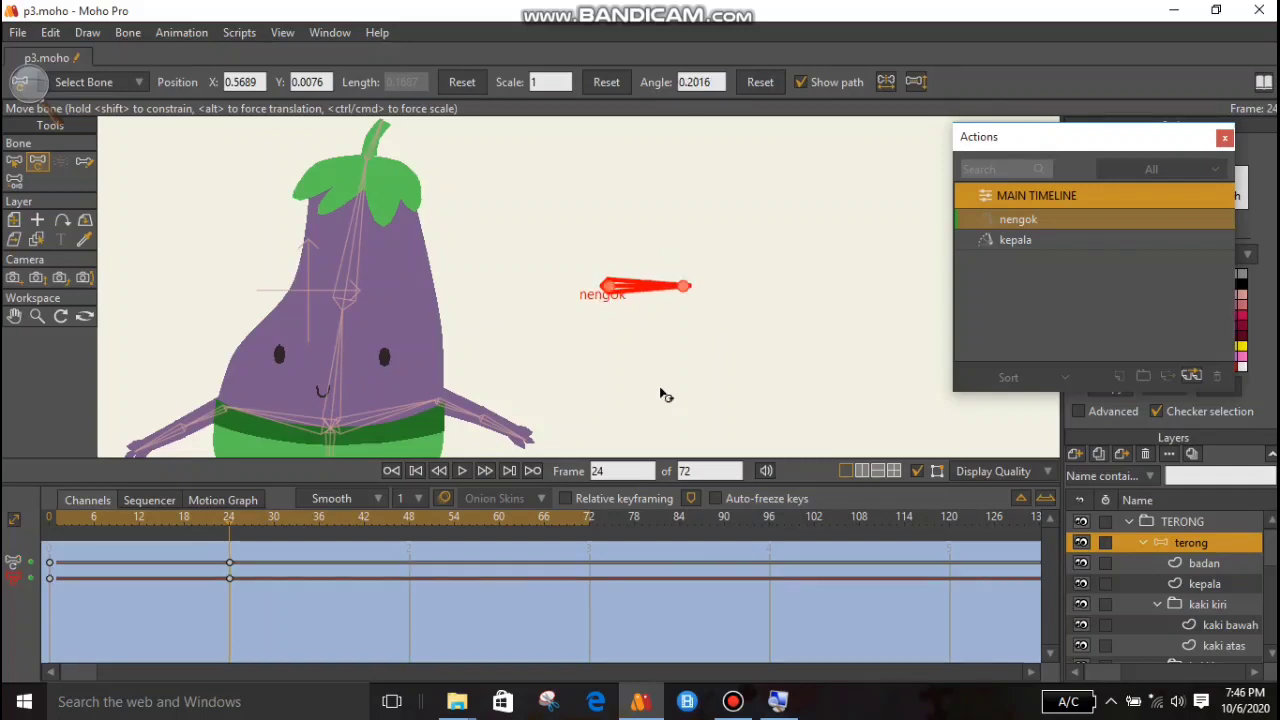
drag(229, 523, 49, 525)
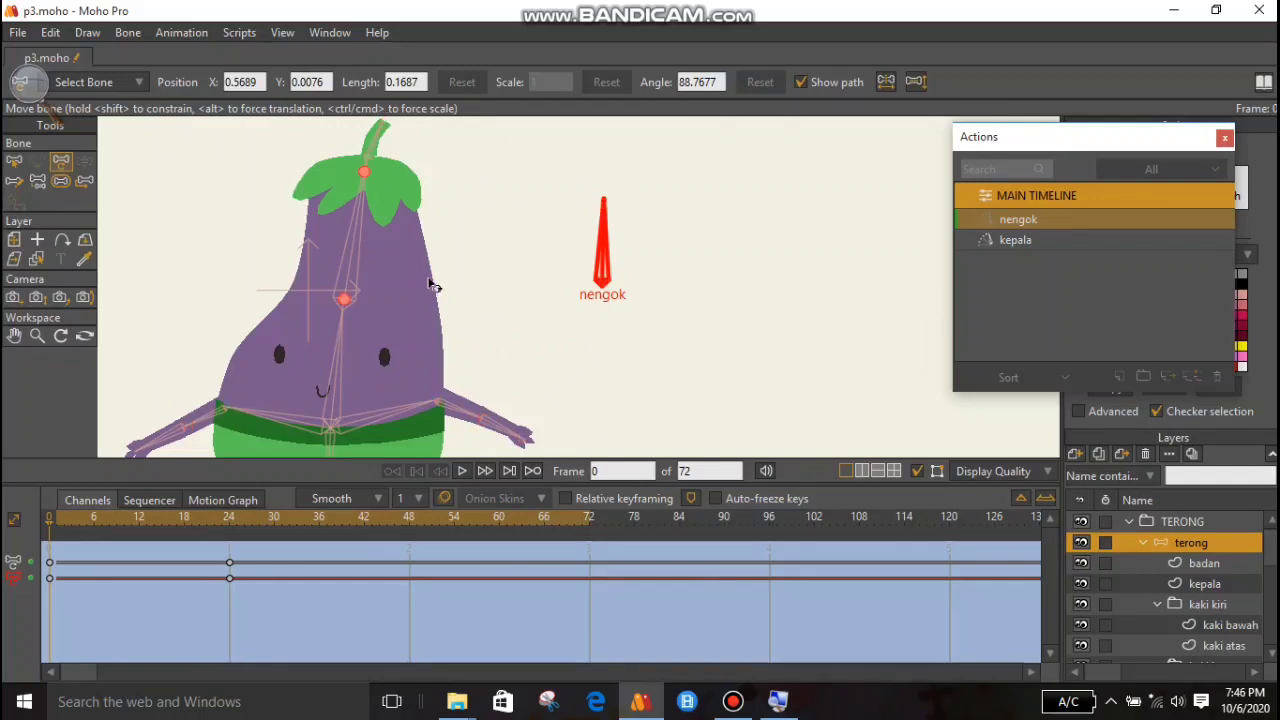
drag(56, 521, 229, 536)
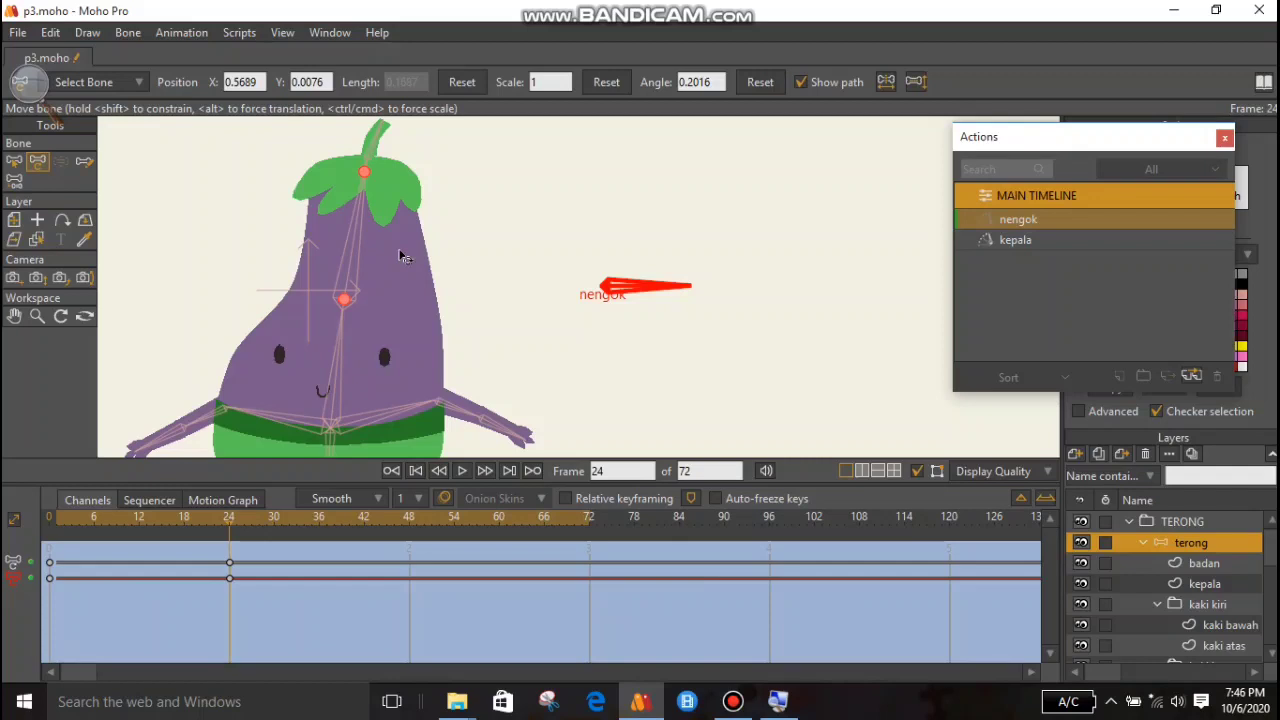
On the kepala layer at frame 24, move the head outline's two left-side points outward and the right cheek point inward.
click(1210, 584)
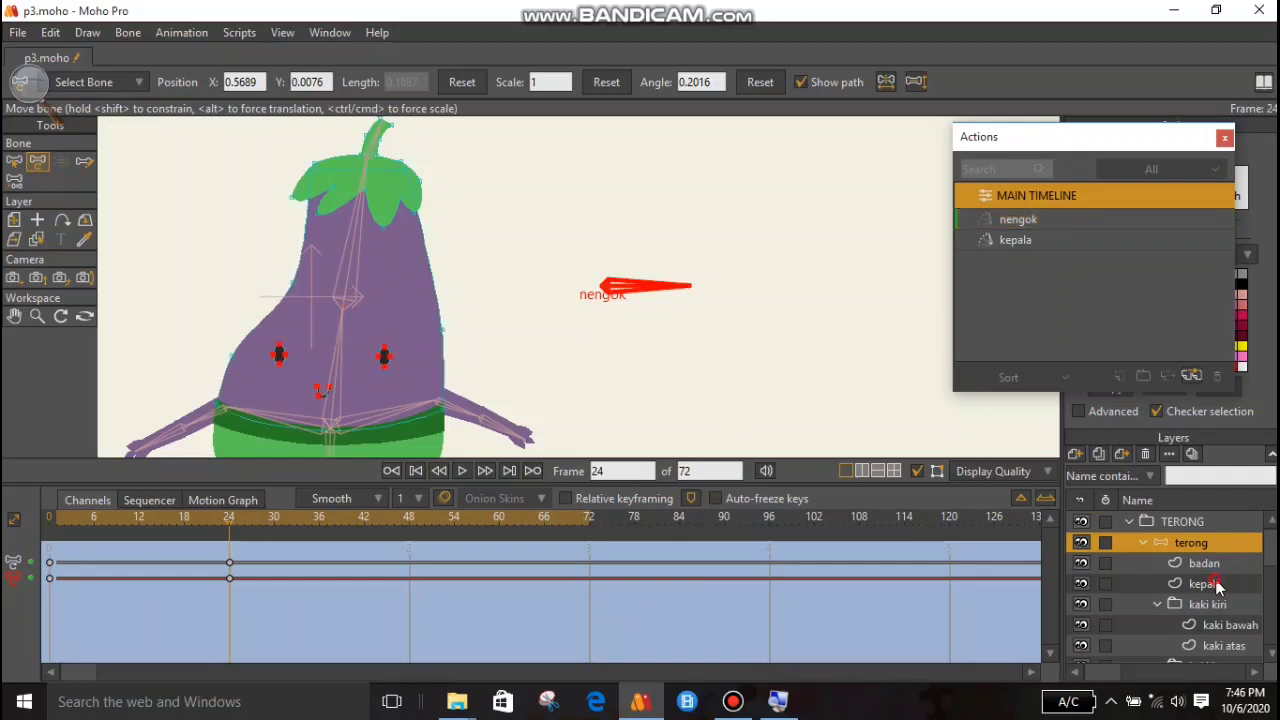
click(37, 161)
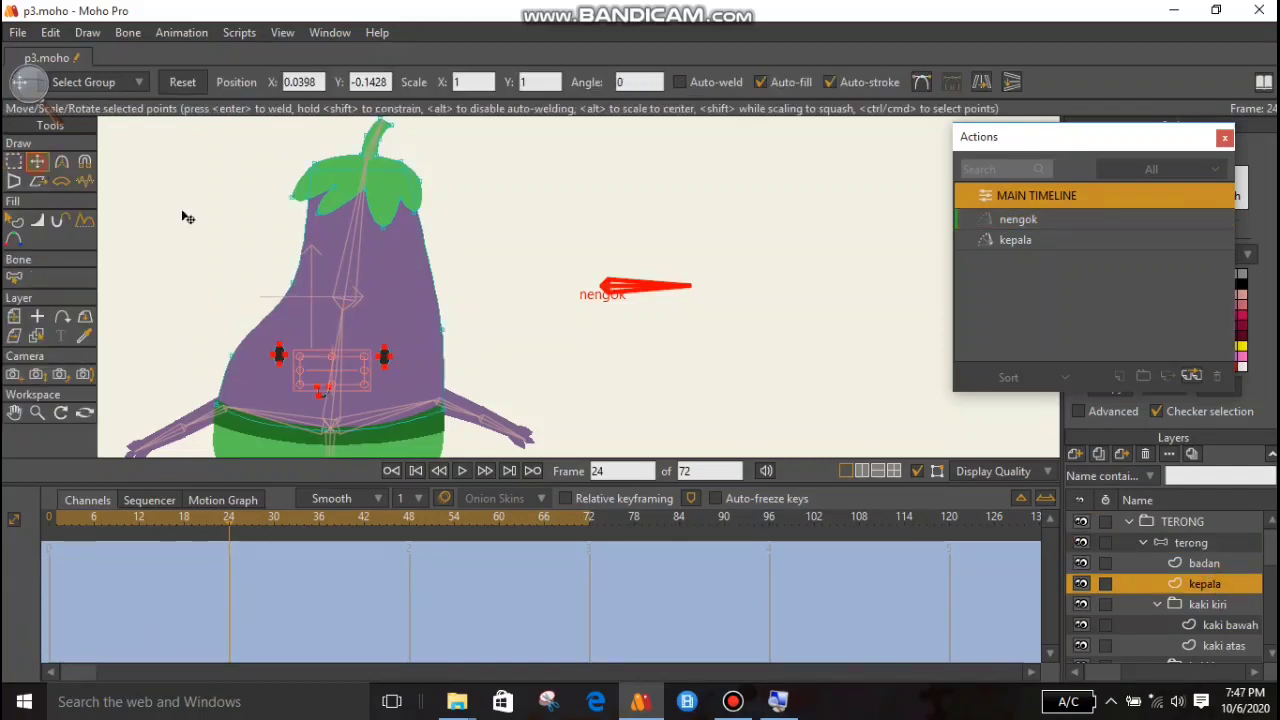
key(ctrl+a)
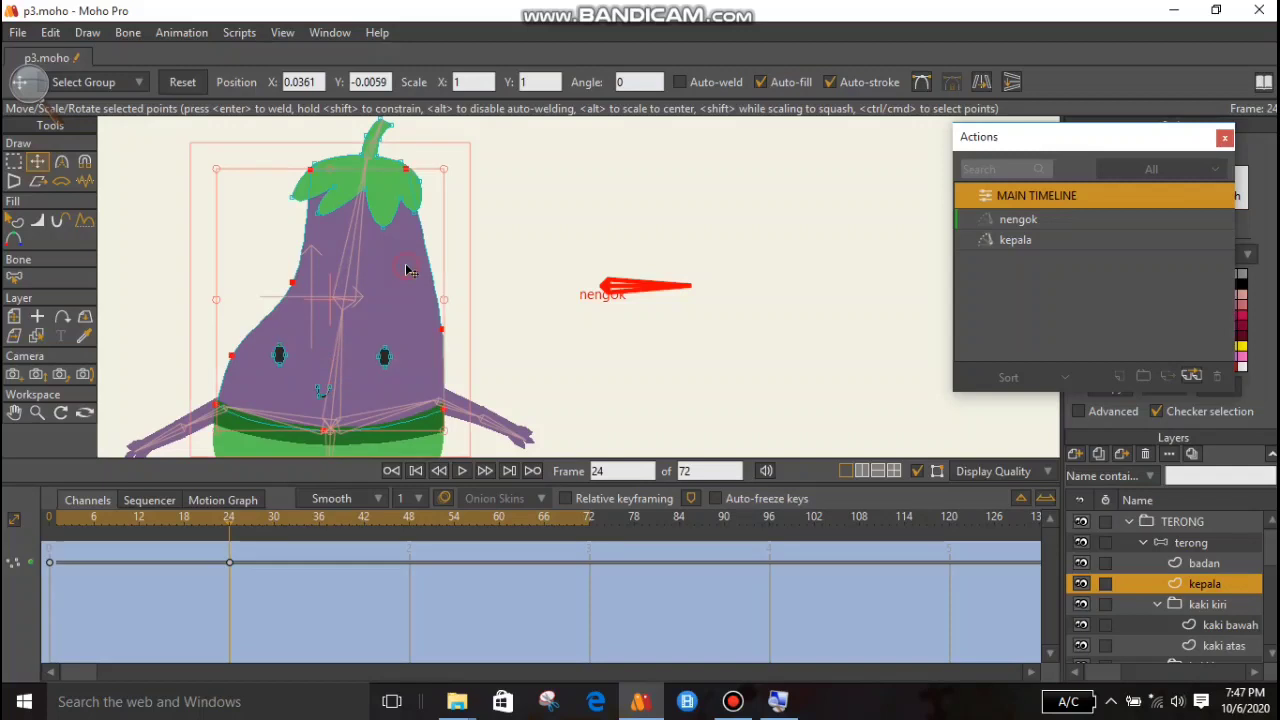
click(291, 288)
drag(291, 289, 234, 285)
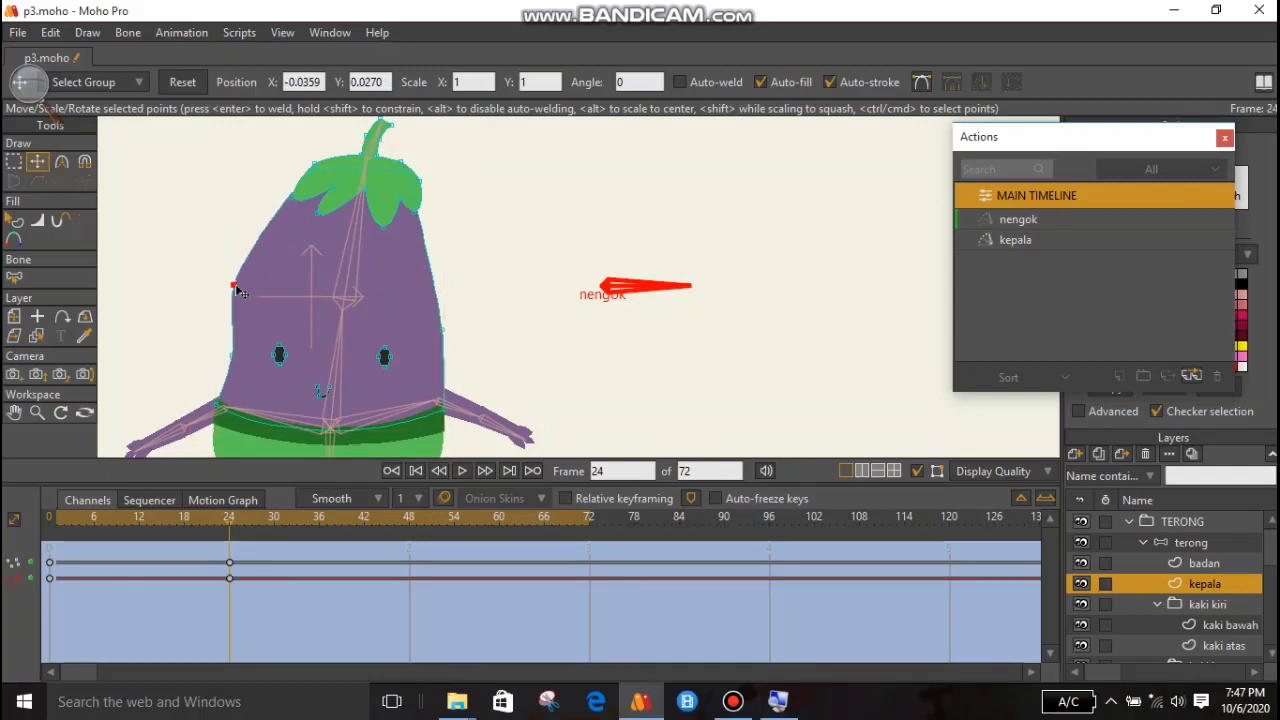
click(237, 356)
drag(237, 356, 208, 356)
key(ctrl+z)
click(232, 357)
click(442, 331)
drag(448, 338, 397, 330)
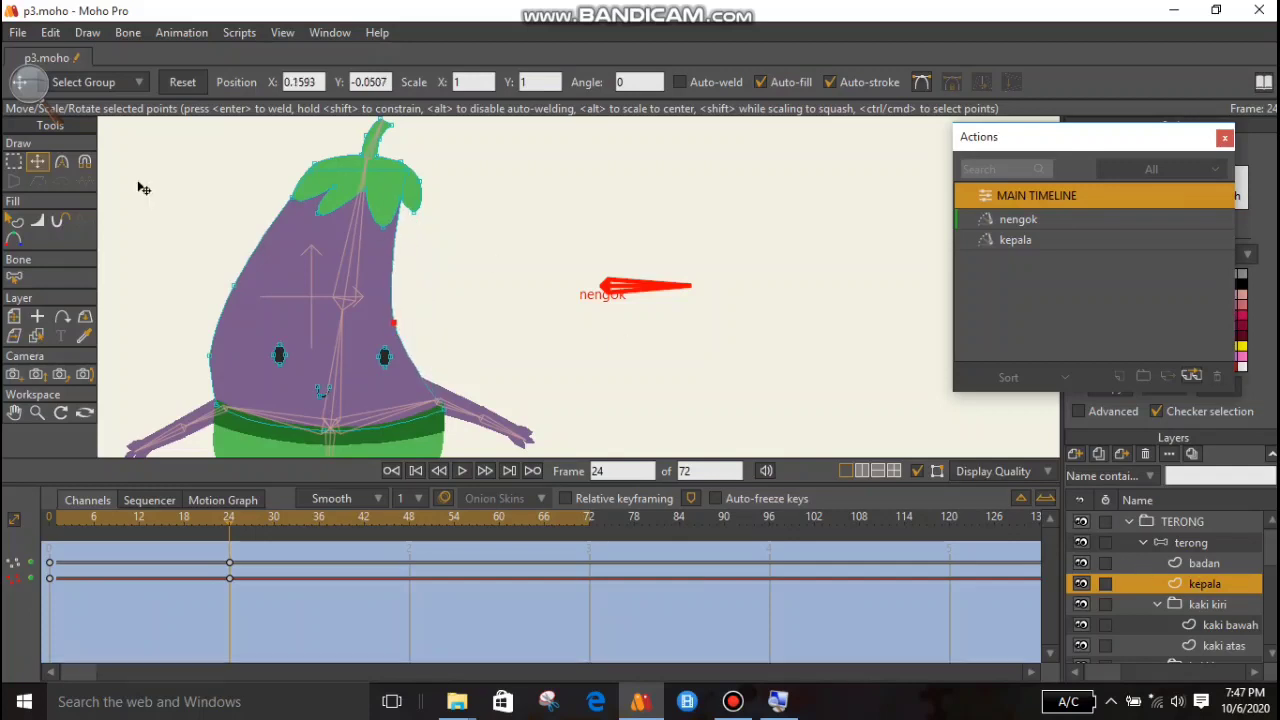
Select all points of the green leaf crown and stem, shift them slightly left, and rotate them slightly to follow the reshaped head.
click(15, 162)
drag(263, 118, 466, 246)
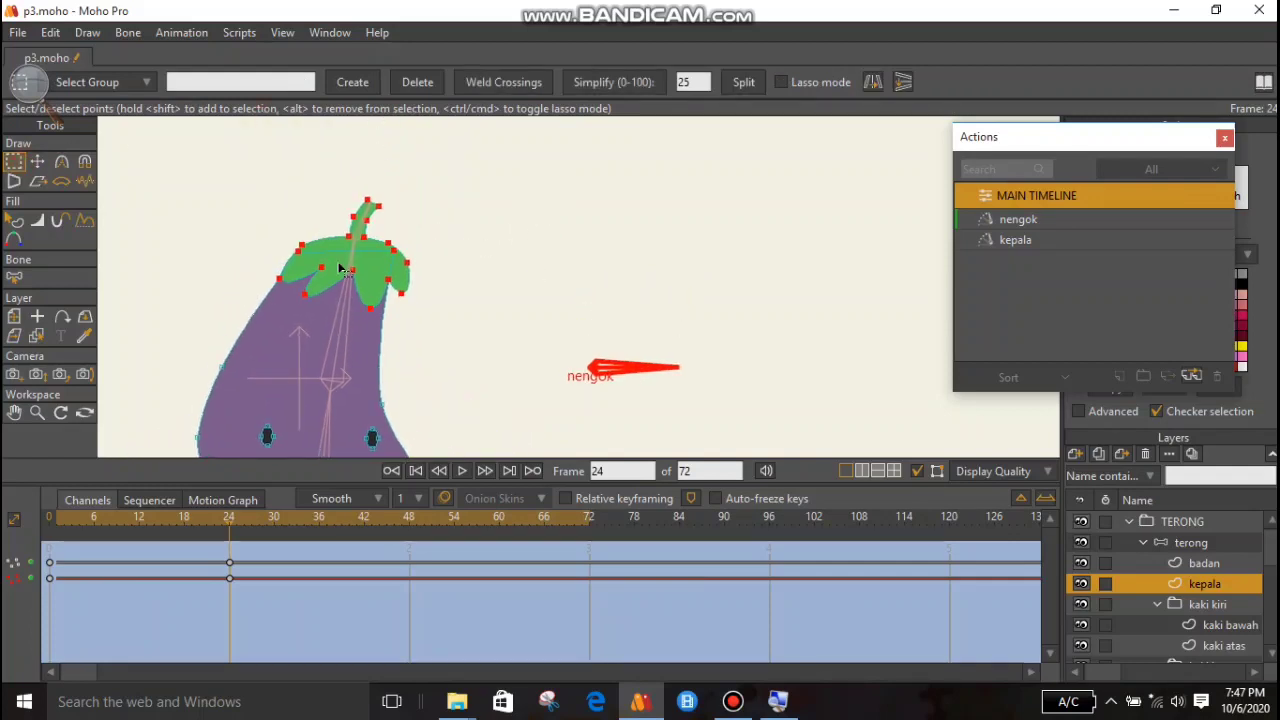
key(t)
drag(370, 272, 362, 276)
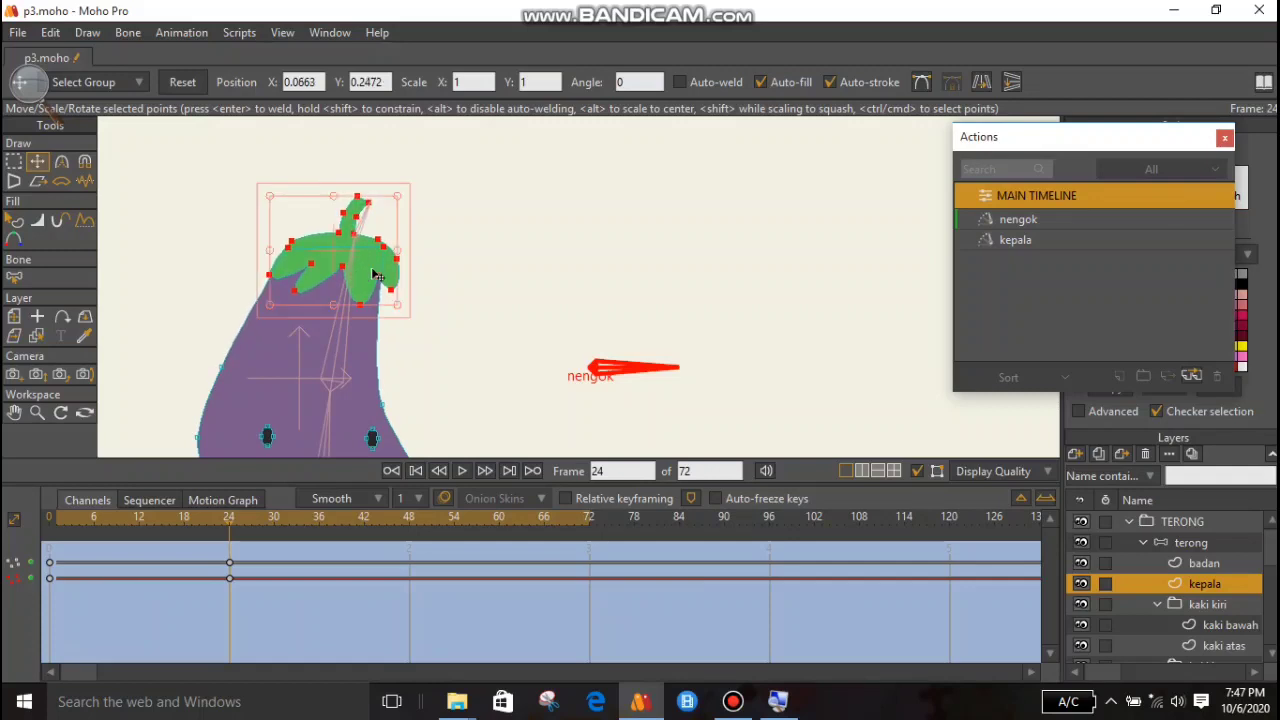
drag(401, 315, 408, 336)
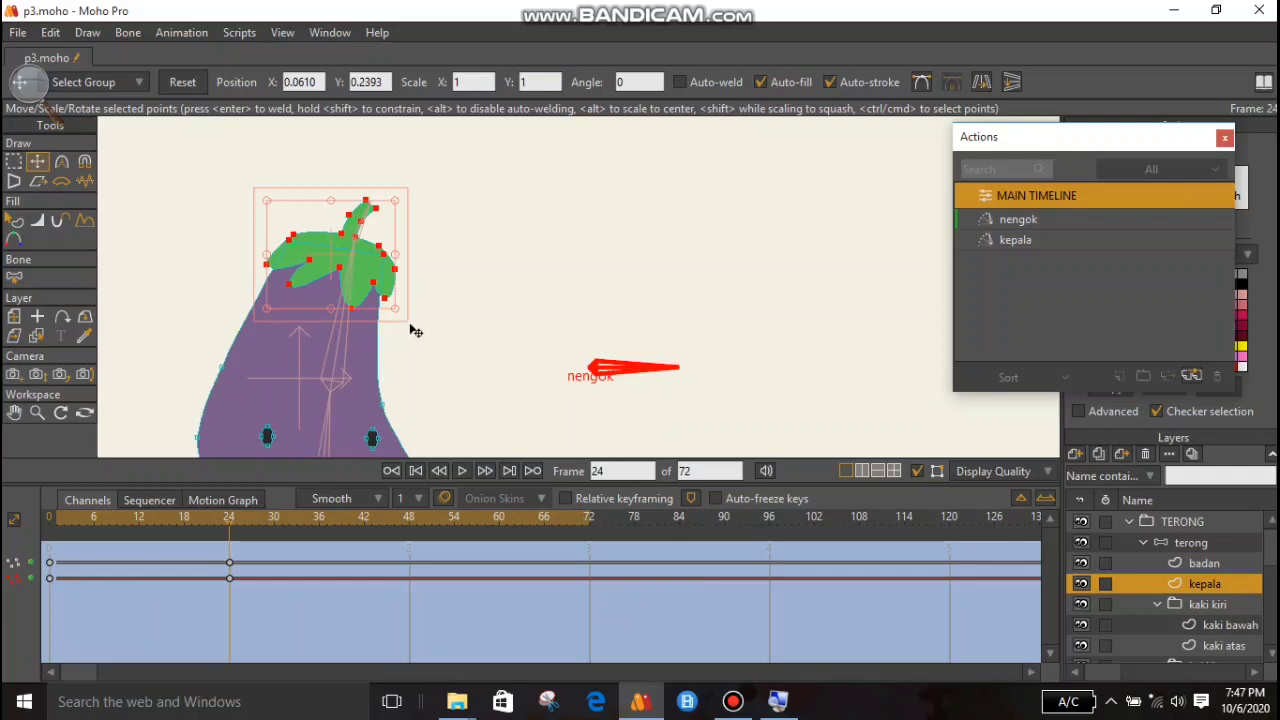
Reposition individual points of the leaf crown so its leaves look turned with the head, and deselect the points.
click(292, 289)
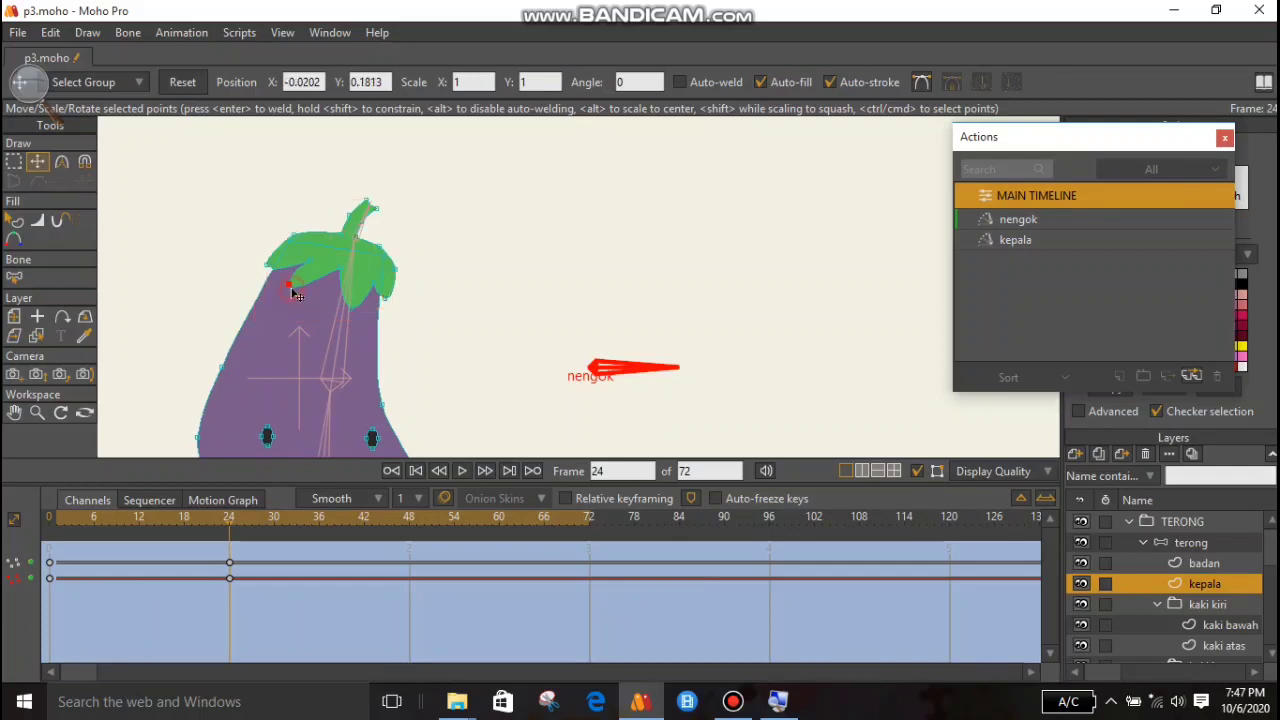
drag(292, 289, 351, 274)
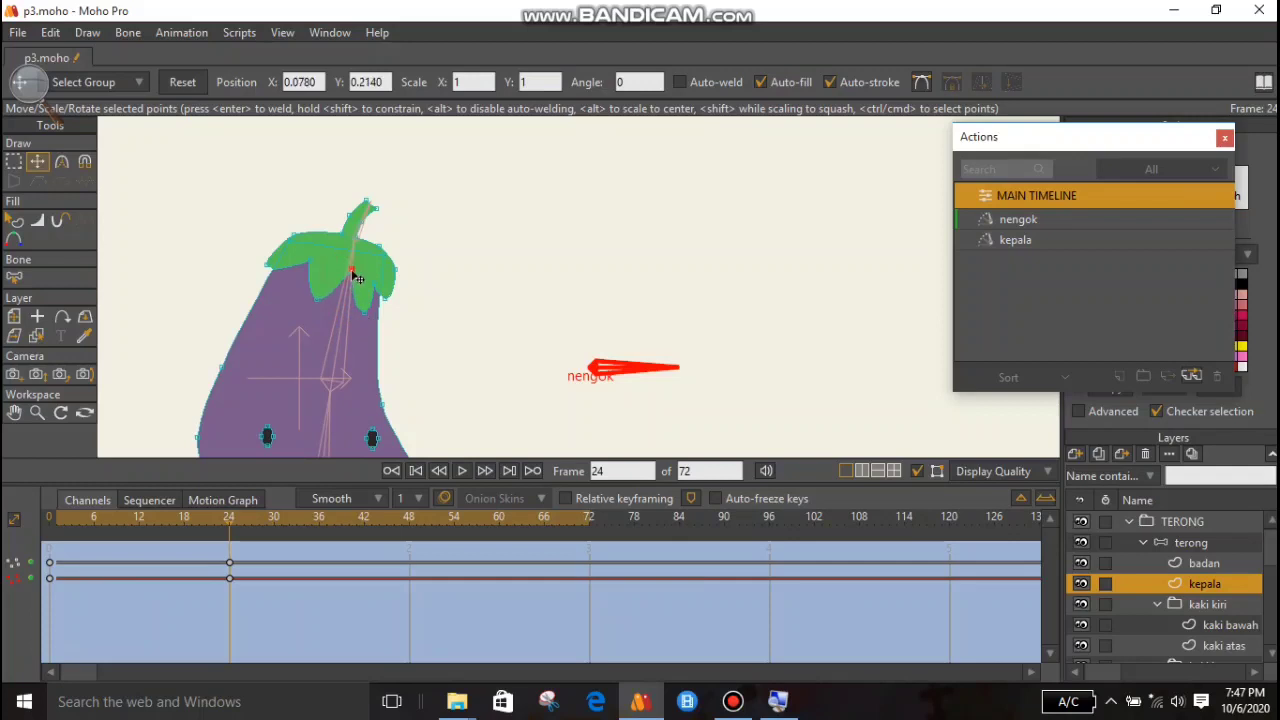
drag(268, 266, 387, 264)
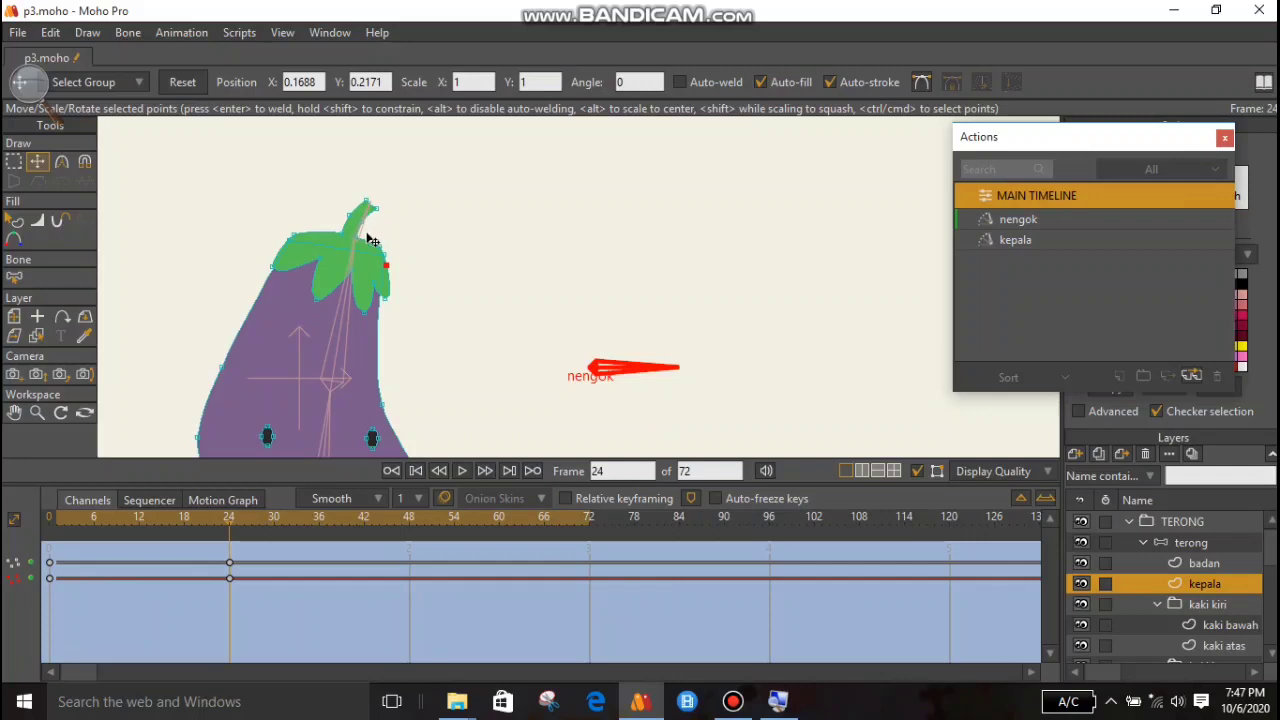
click(362, 219)
click(368, 209)
click(472, 268)
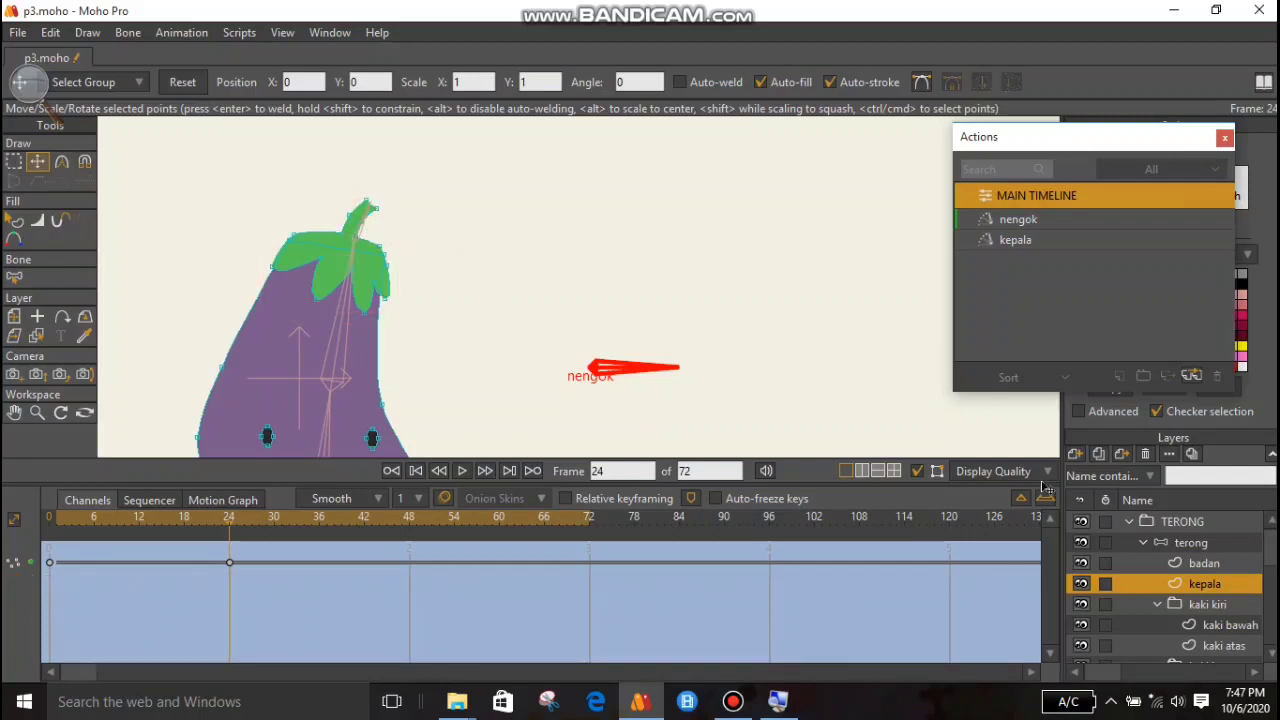
On the terong layer, rotate the small stem bone B3 slightly to the left at frame 24.
click(1205, 543)
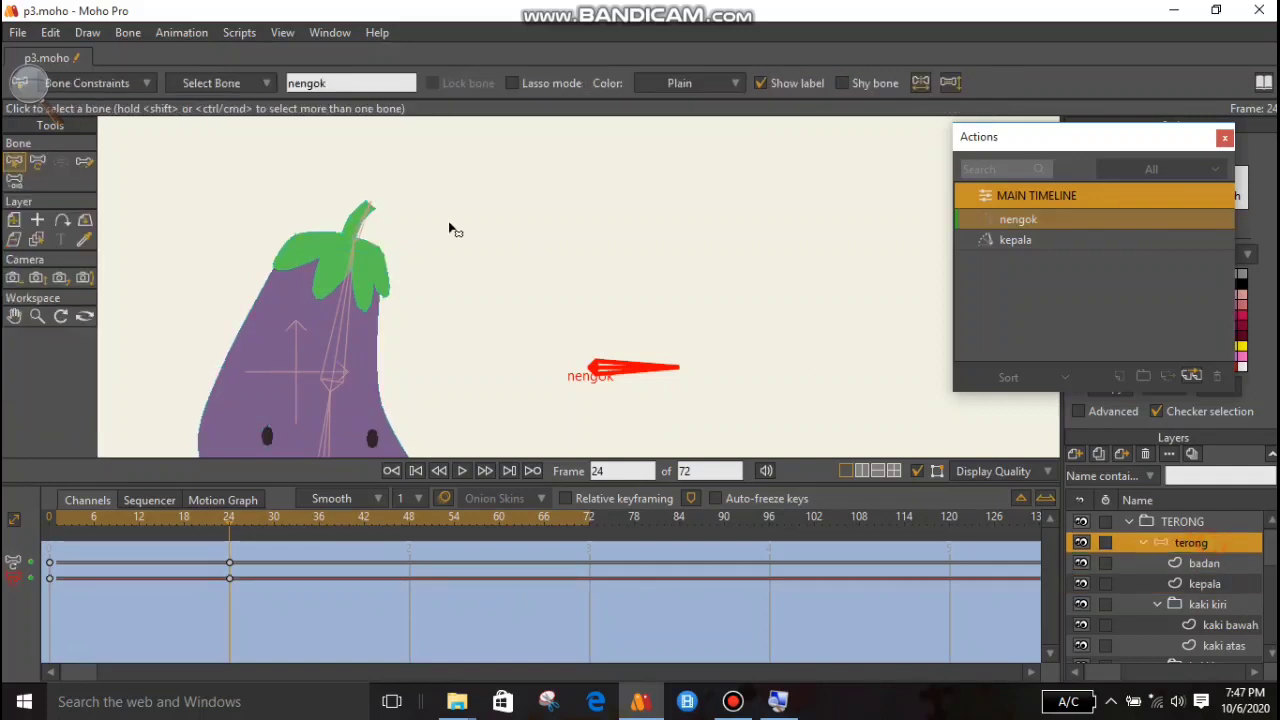
click(364, 218)
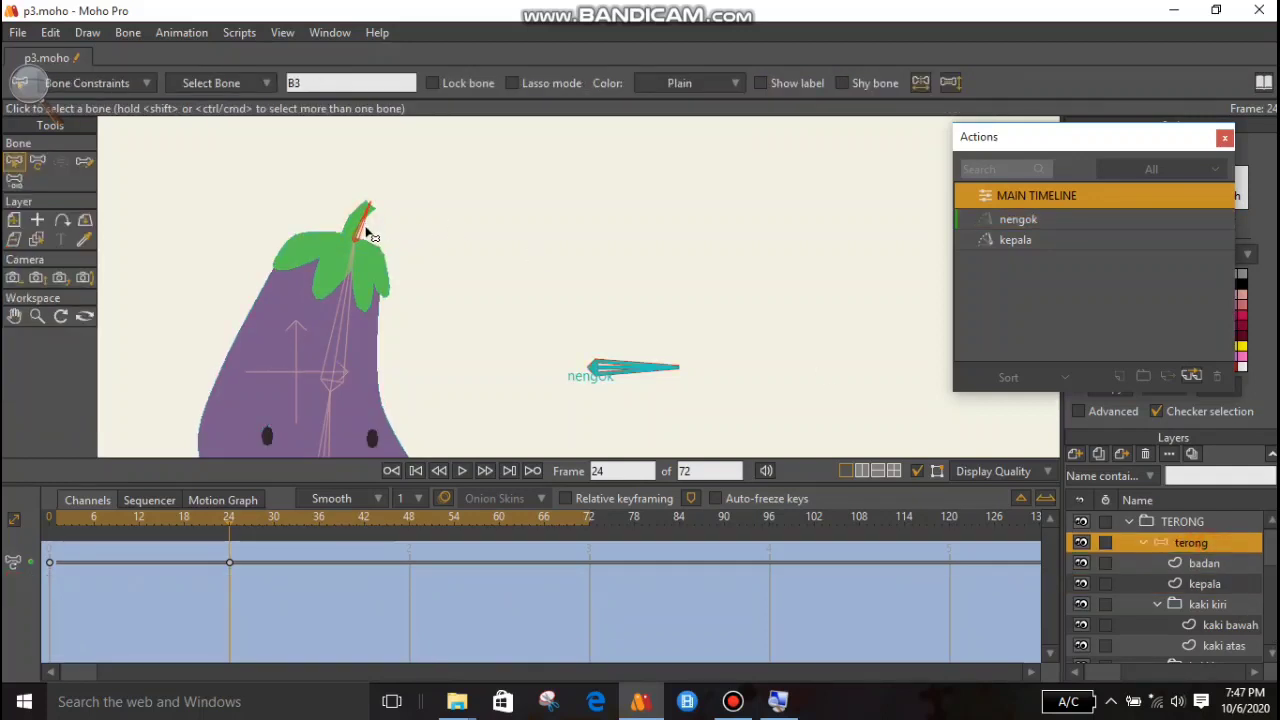
key(t)
drag(366, 214, 354, 204)
drag(491, 405, 515, 310)
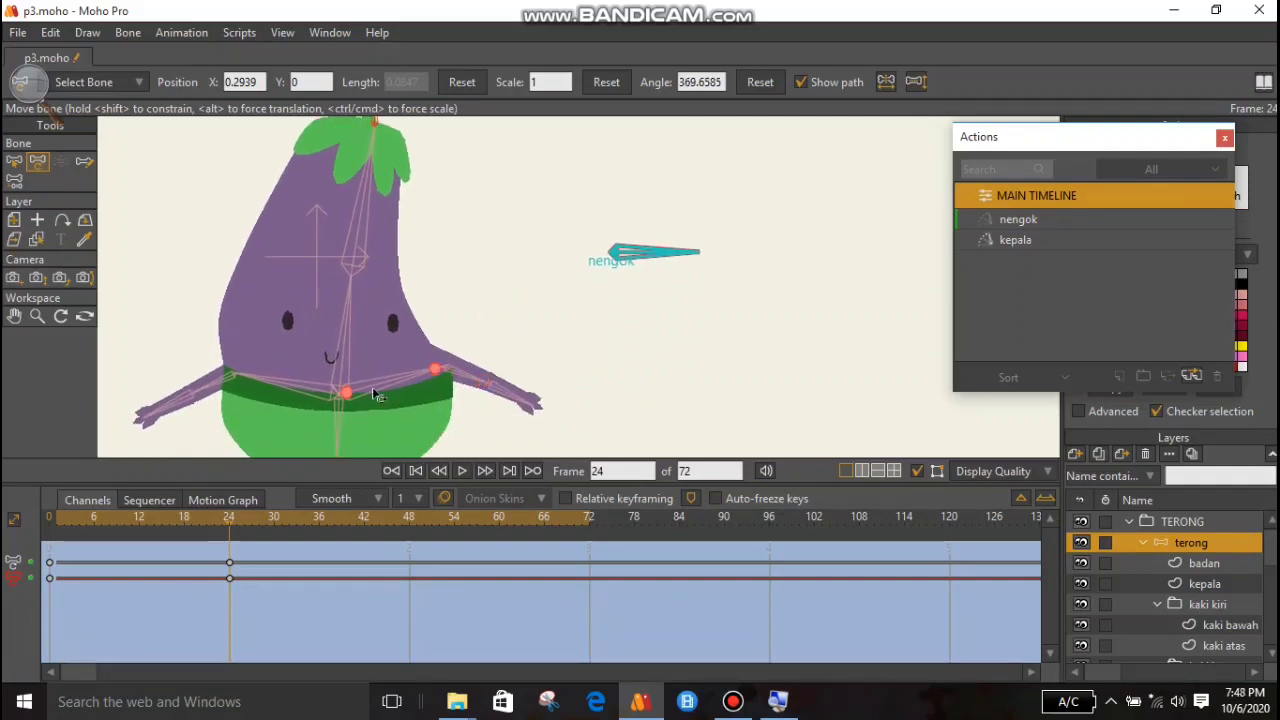
click(1210, 583)
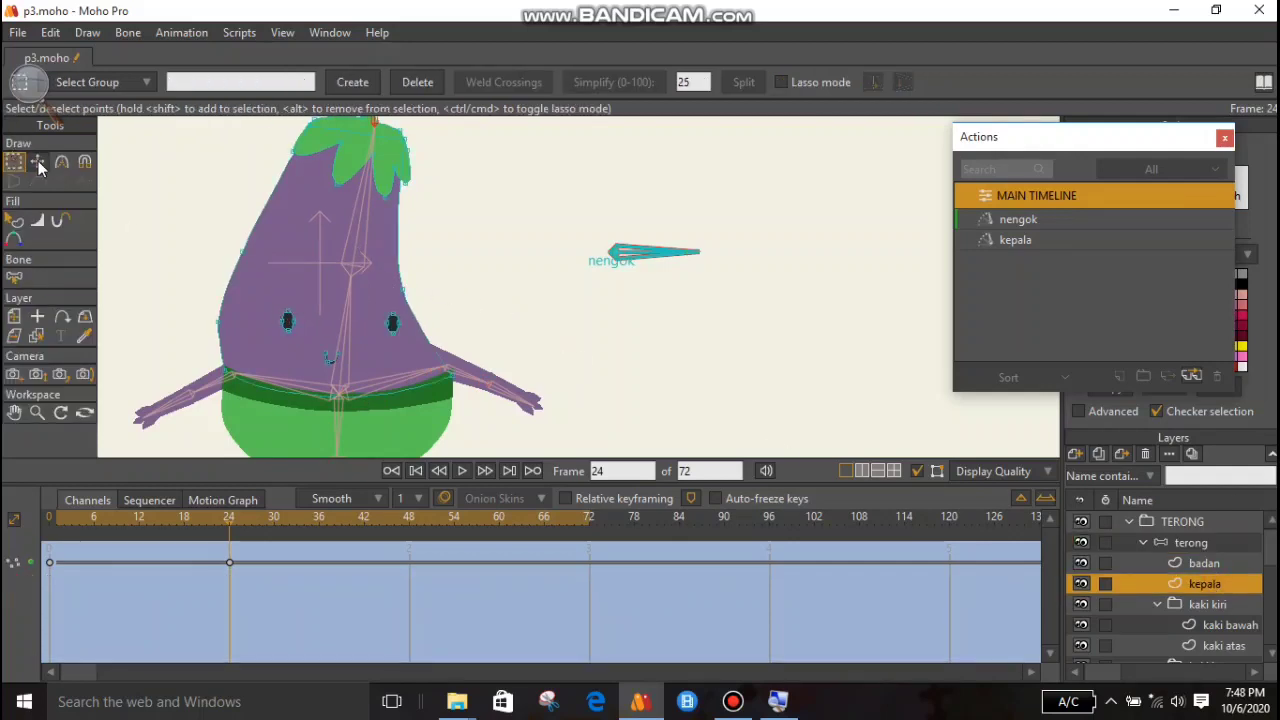
drag(258, 294, 412, 380)
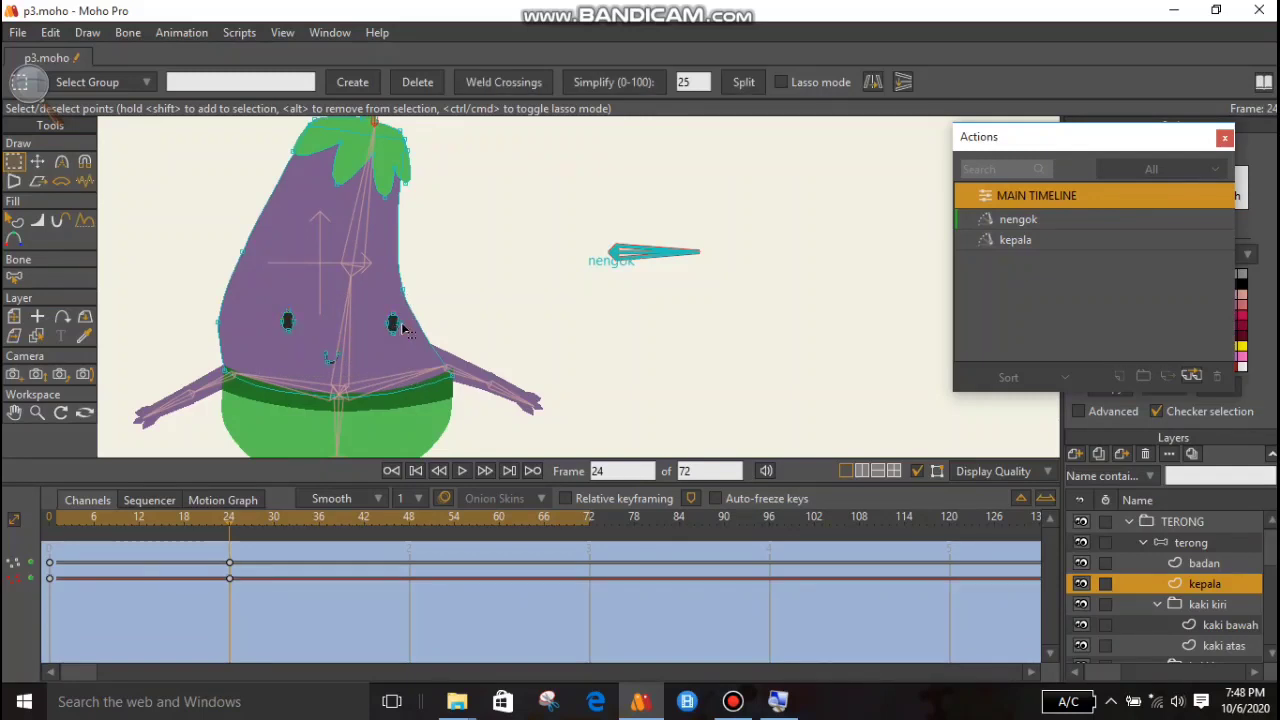
click(397, 372)
key(ctrl+z)
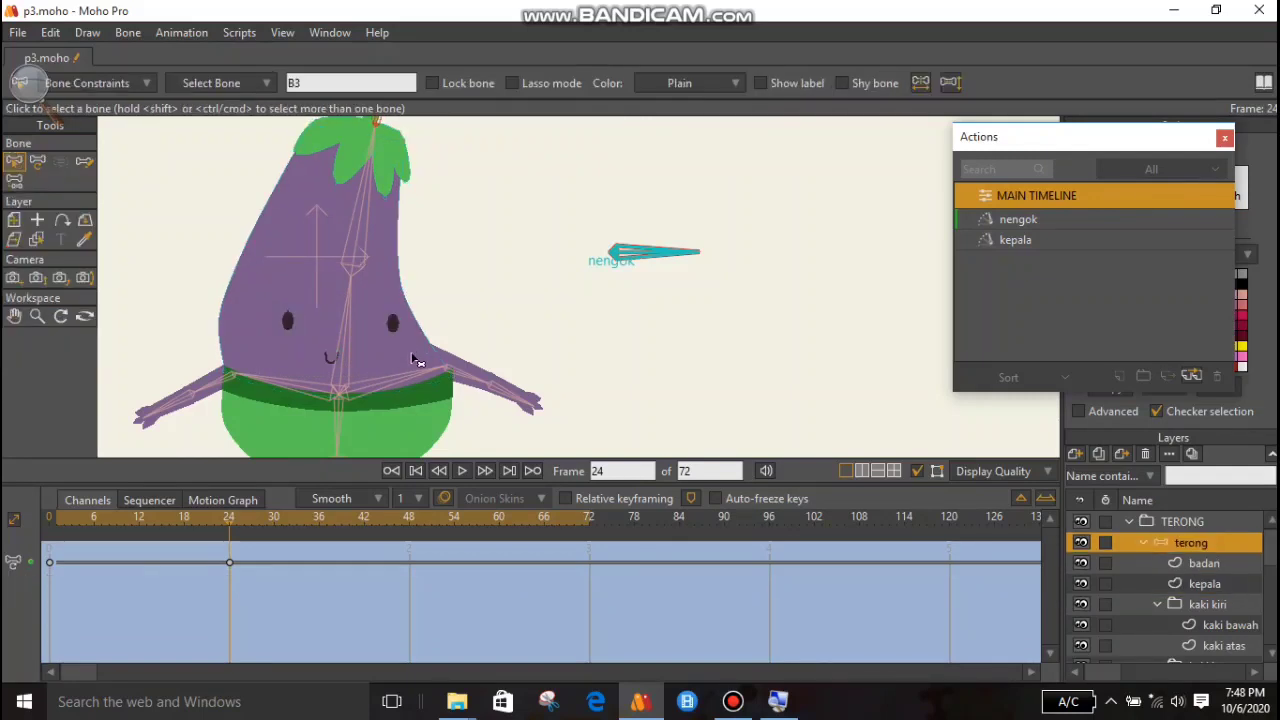
click(406, 361)
click(428, 382)
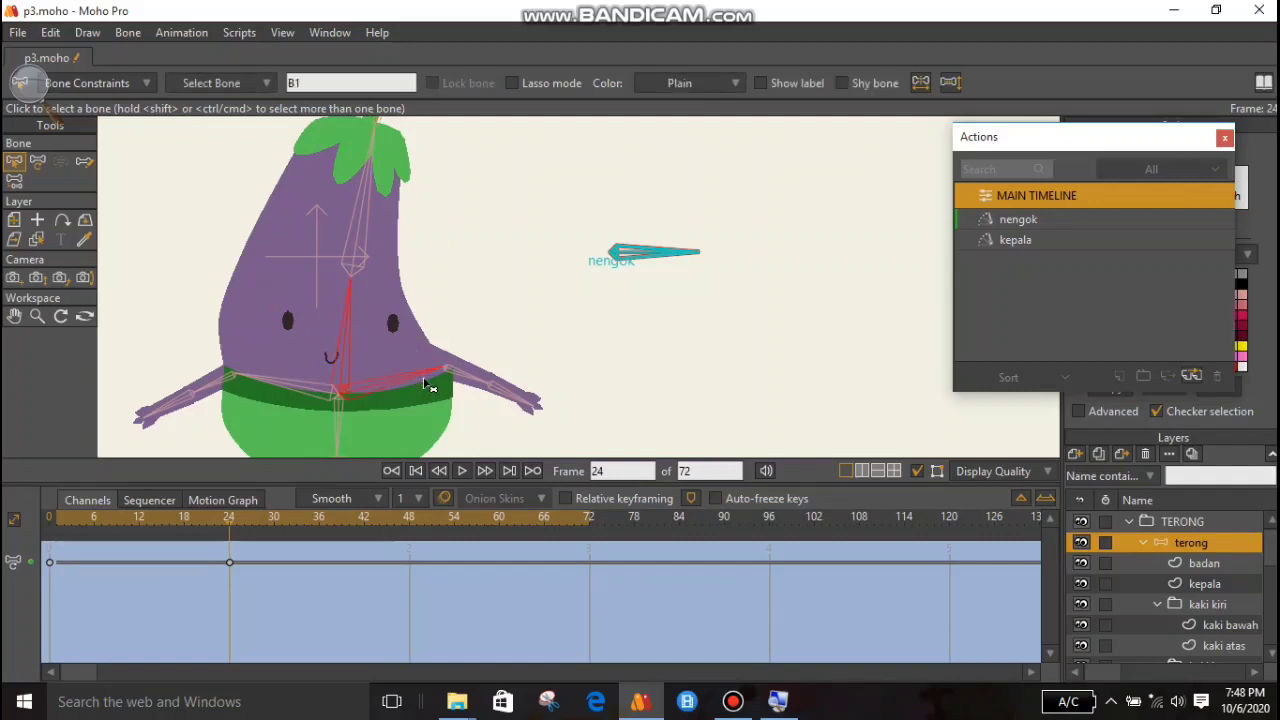
On the kepala layer, select the points of both eyes and the mouth and shift them slightly to the right.
click(1204, 584)
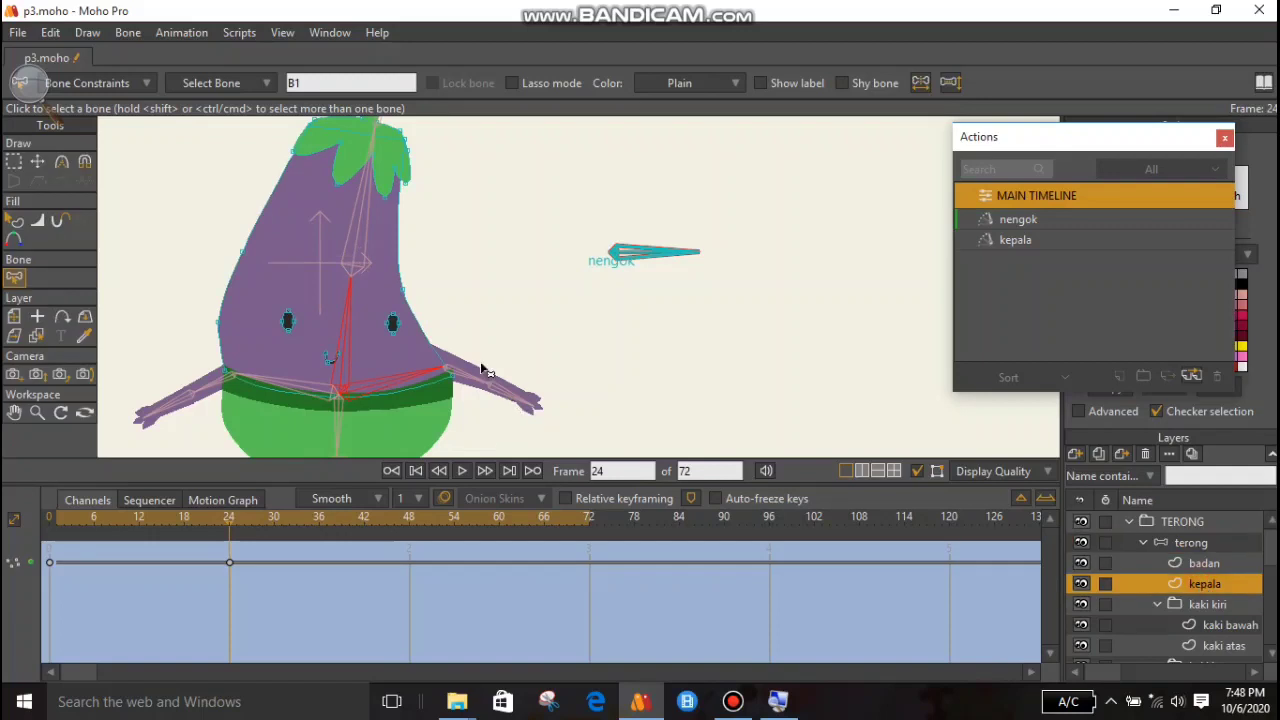
drag(258, 293, 410, 384)
key(g)
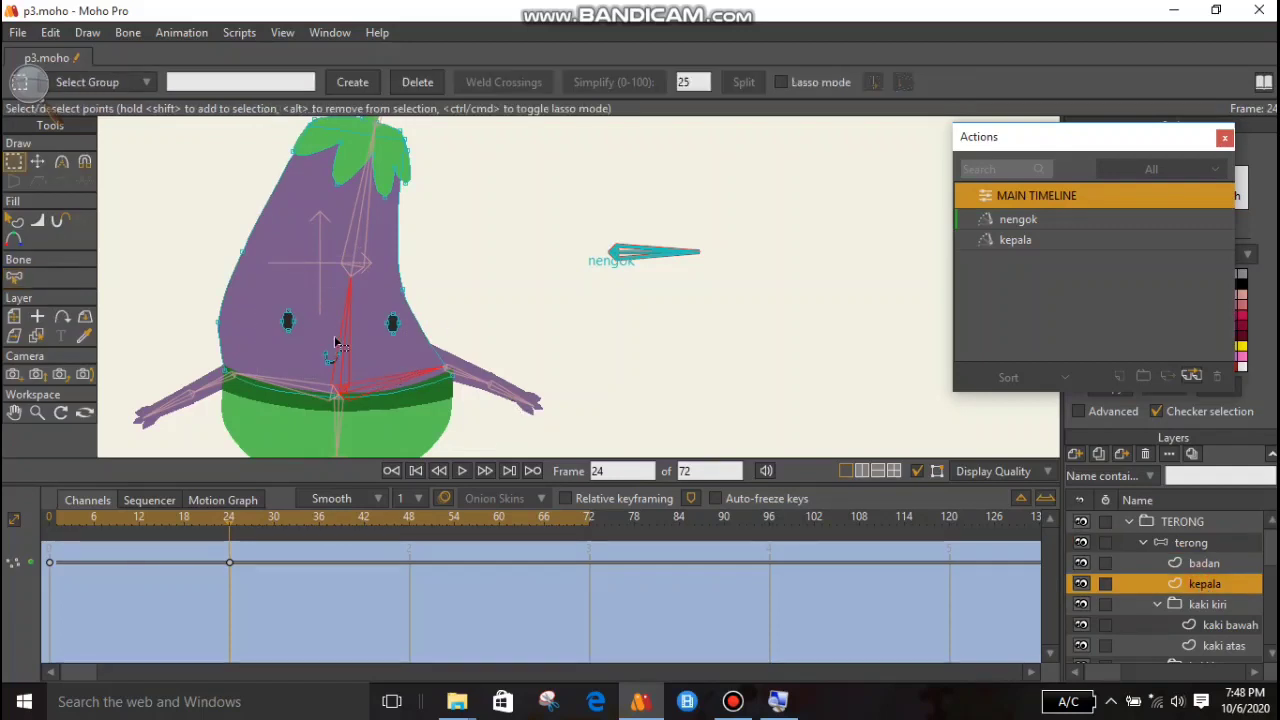
click(265, 300)
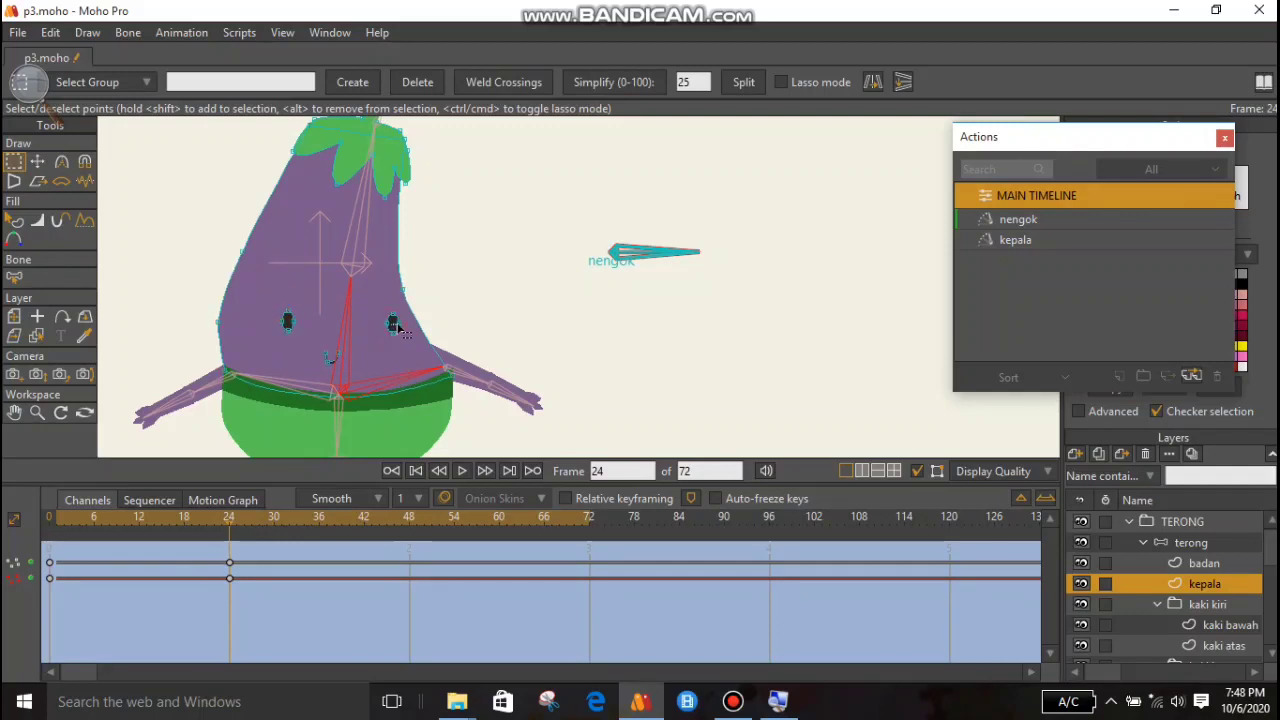
key(Return)
drag(265, 295, 407, 381)
key(t)
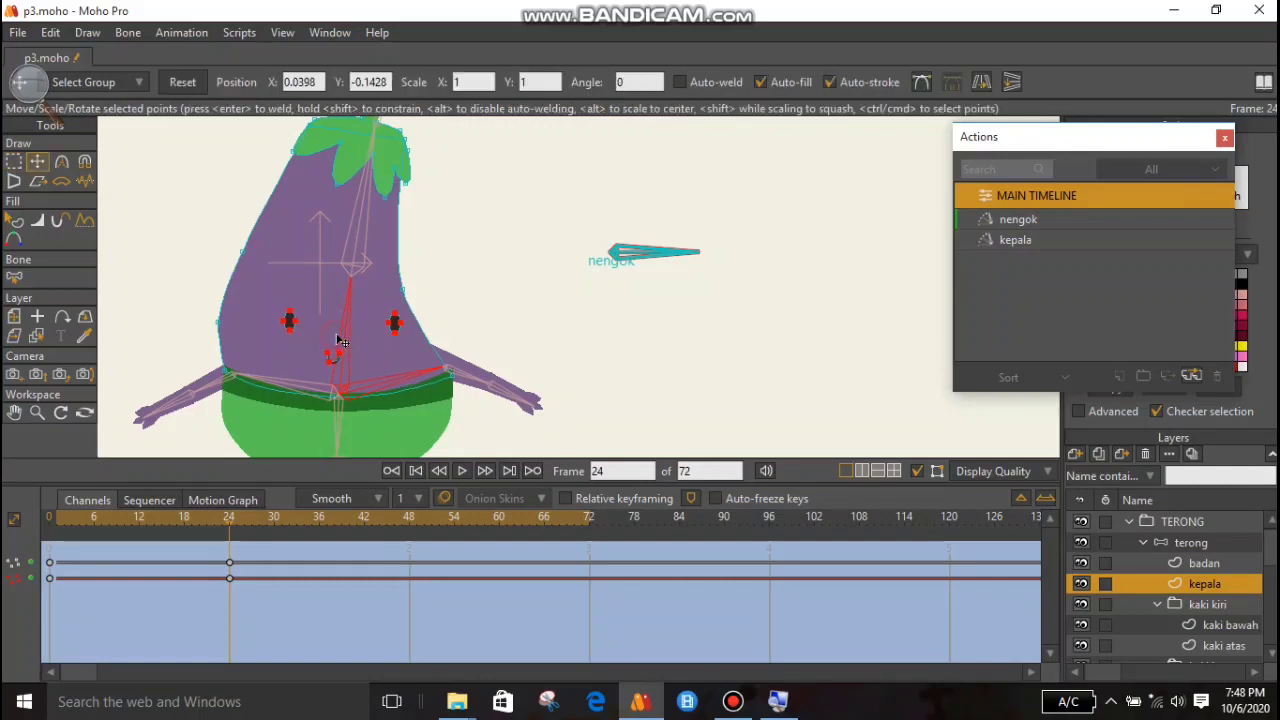
Select only the left eye's points and move them right, closer to the other eye.
double_click(265, 308)
key(Return)
key(g)
drag(263, 307, 316, 330)
key(t)
Select the mouth's points and move them right to sit between the two eyes.
key(g)
click(325, 360)
key(t)
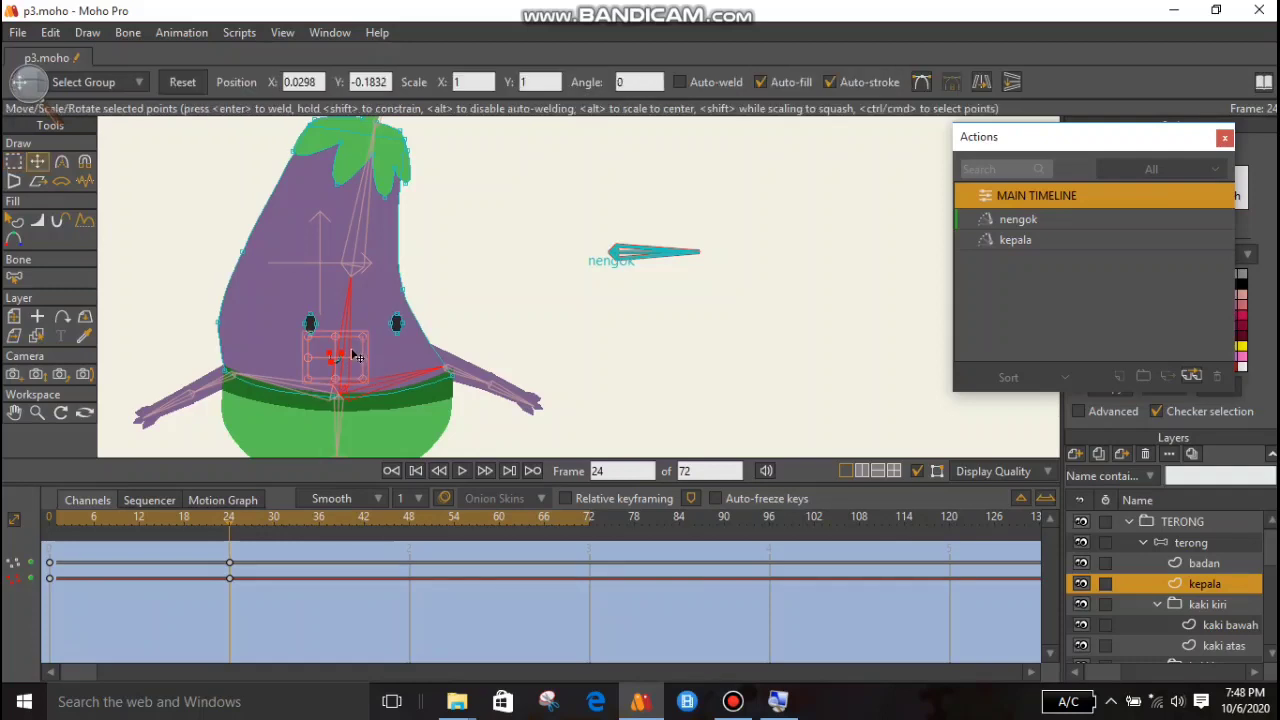
drag(347, 358, 370, 358)
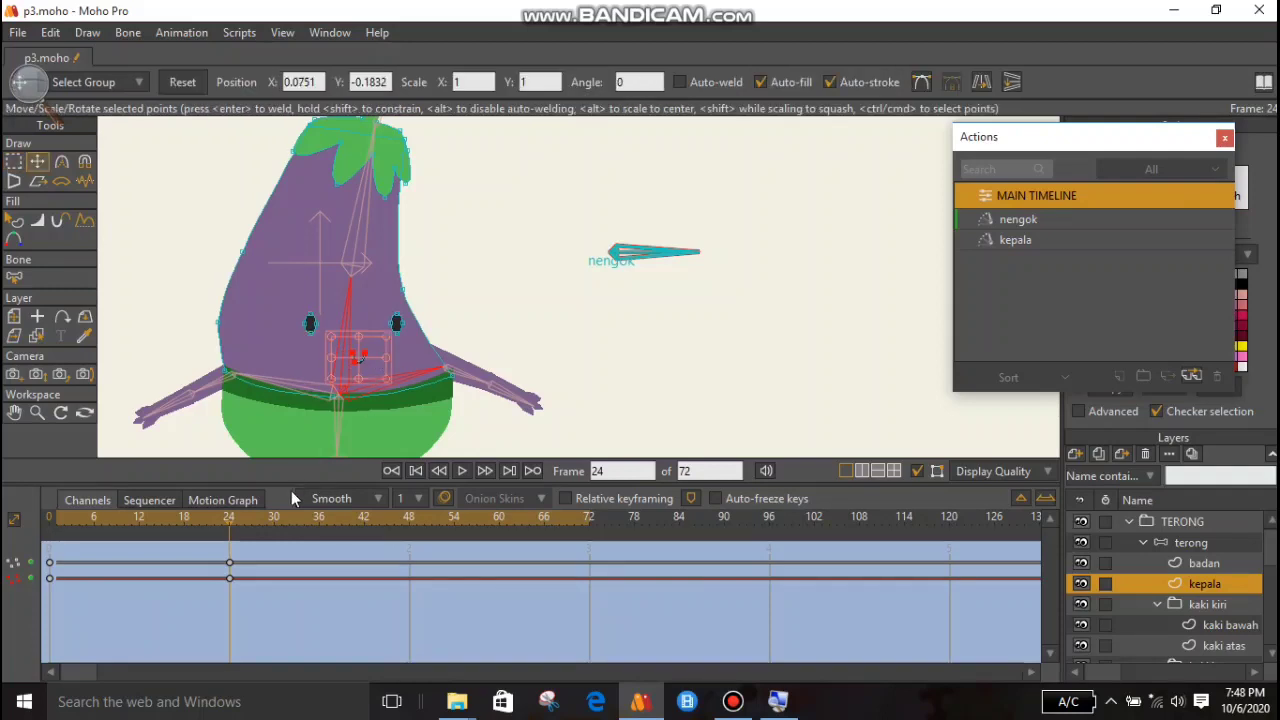
Scrub back to frame 0, return to the main timeline, and select the terong bone layer.
drag(229, 517, 14, 572)
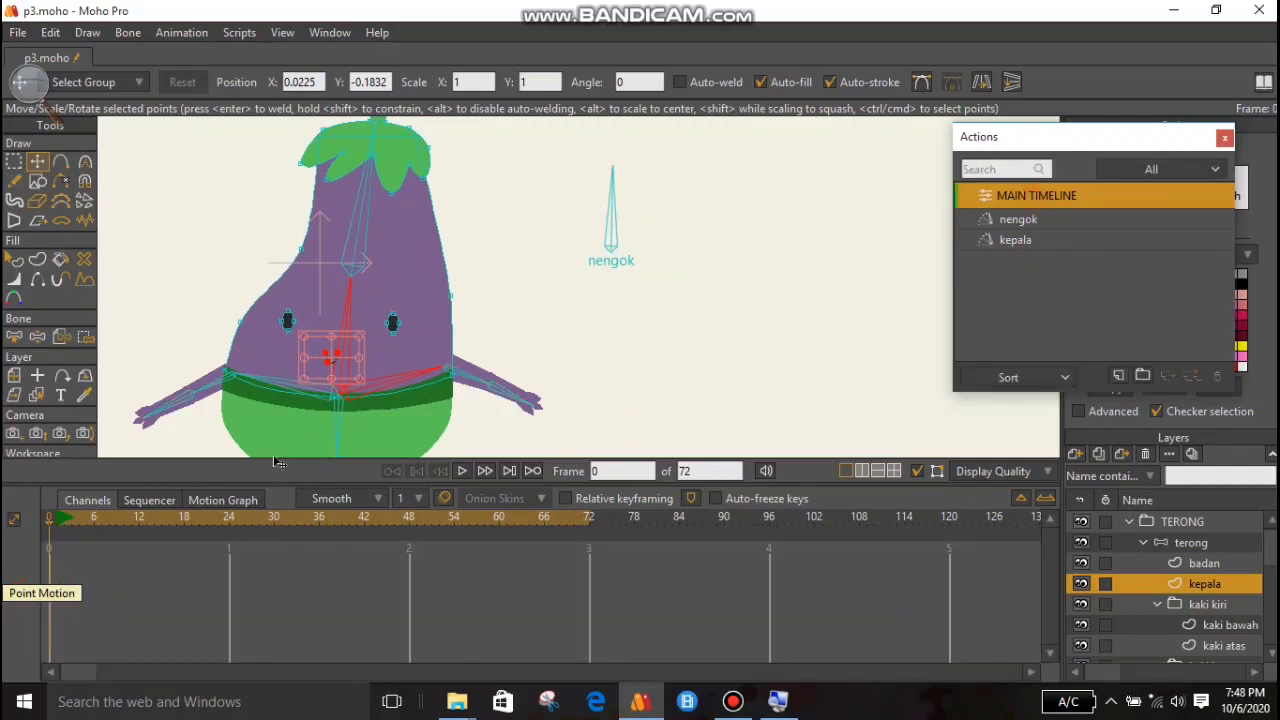
click(1195, 528)
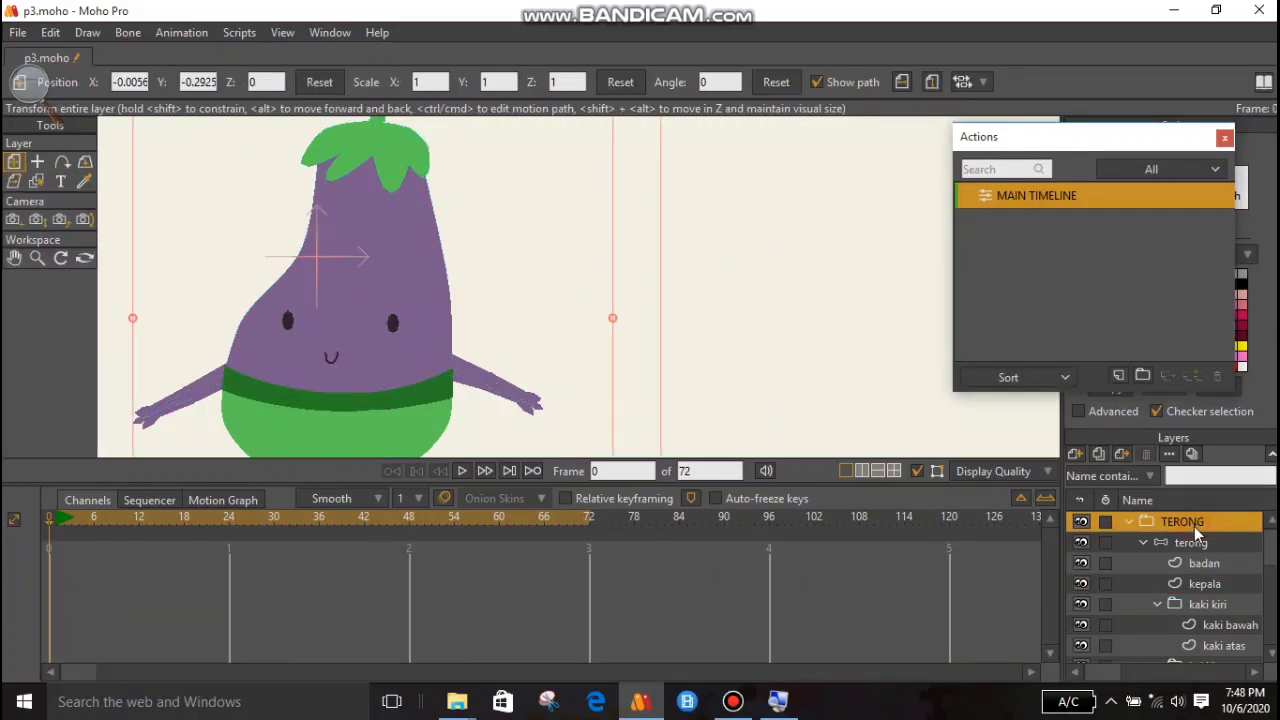
click(1180, 542)
scroll(652, 298, down, 2)
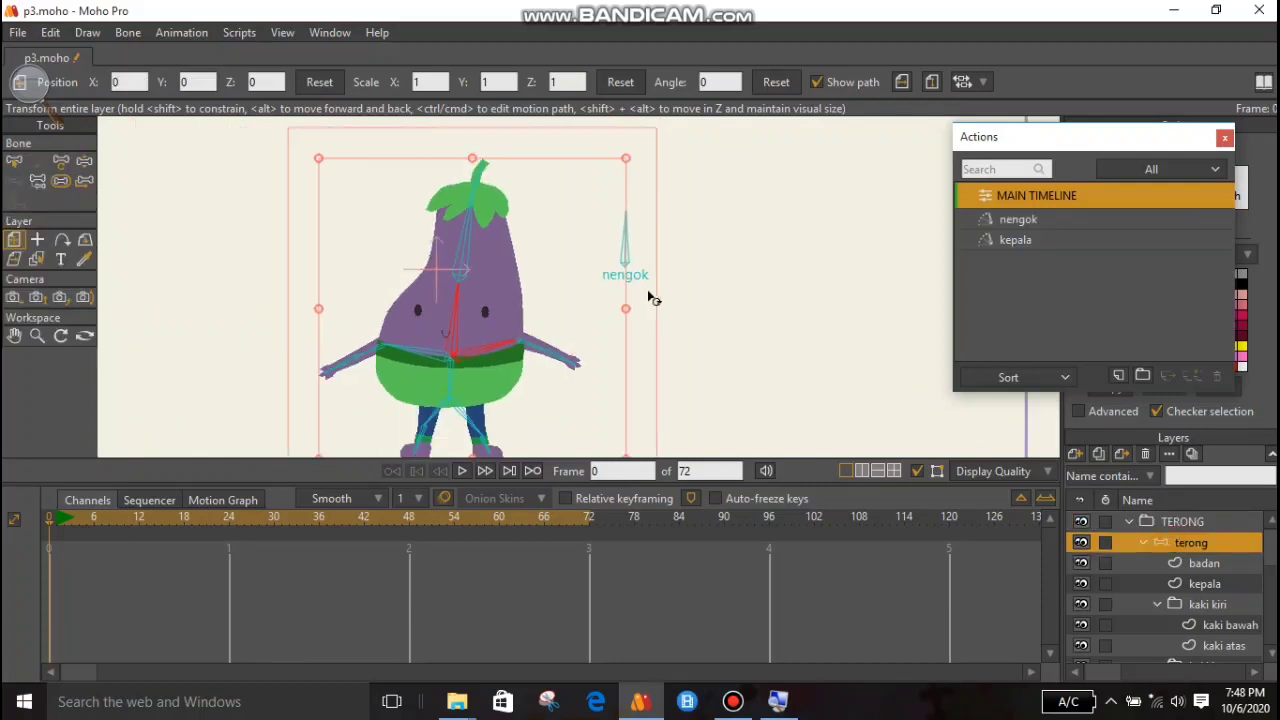
scroll(652, 298, up, 1)
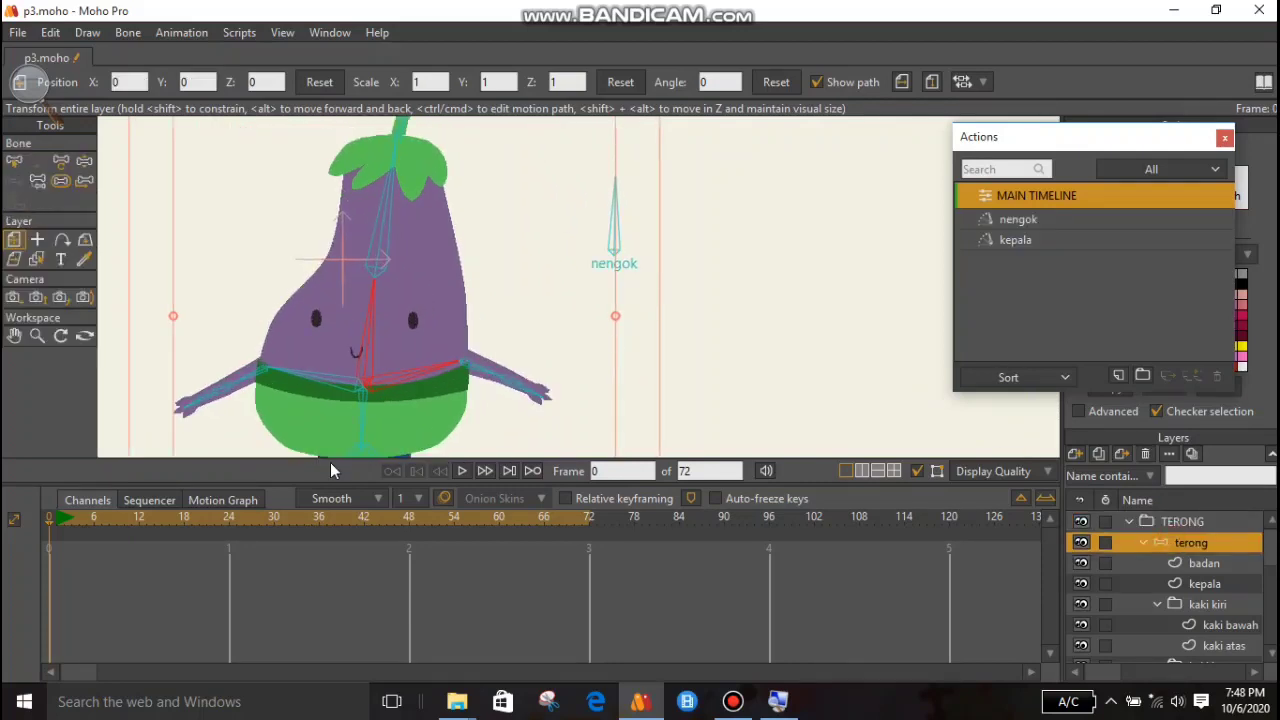
scroll(390, 242, down, 1)
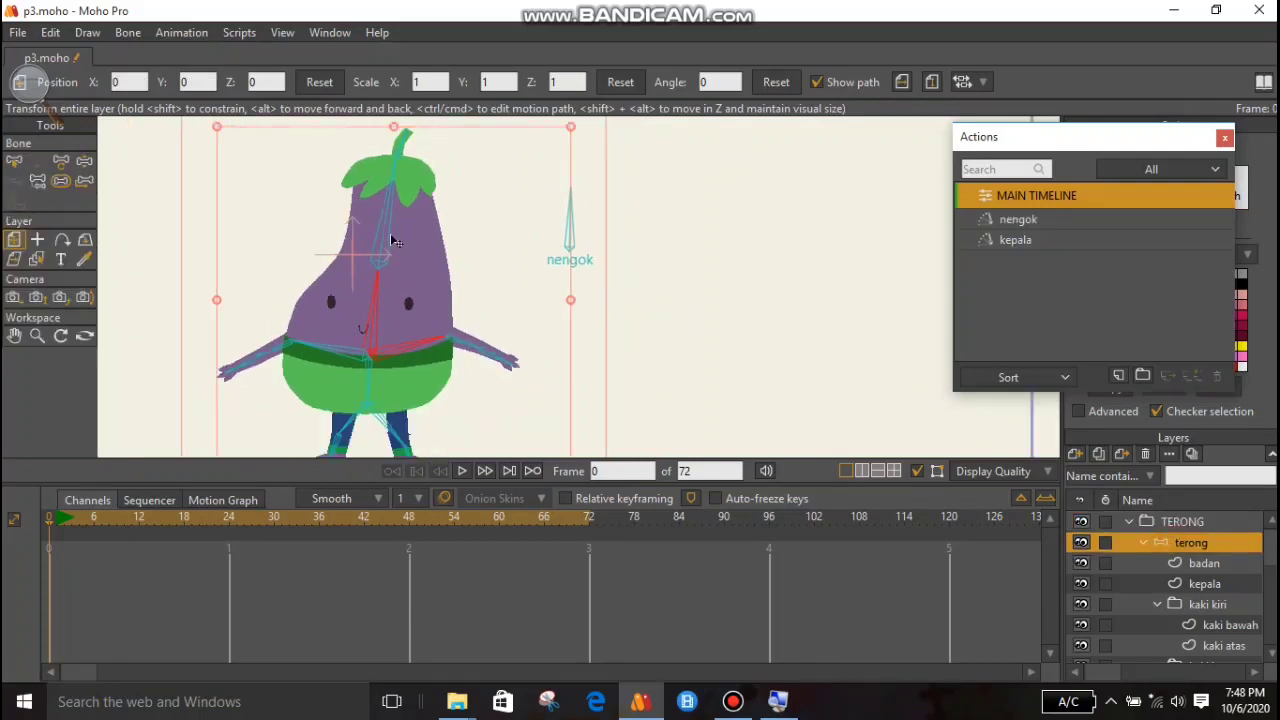
Test the smart bone actions by rotating the head bone and the nengok bone to both sides, bringing them back near upright.
key(z)
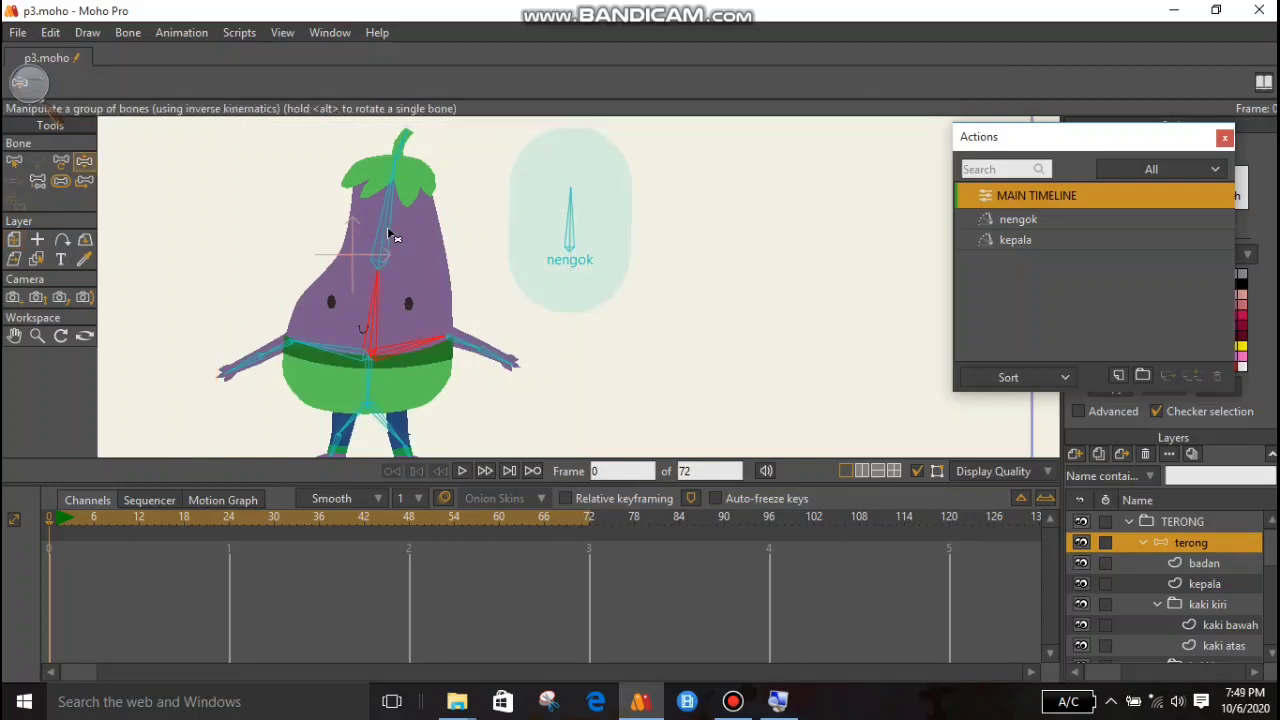
click(390, 234)
drag(405, 220, 434, 206)
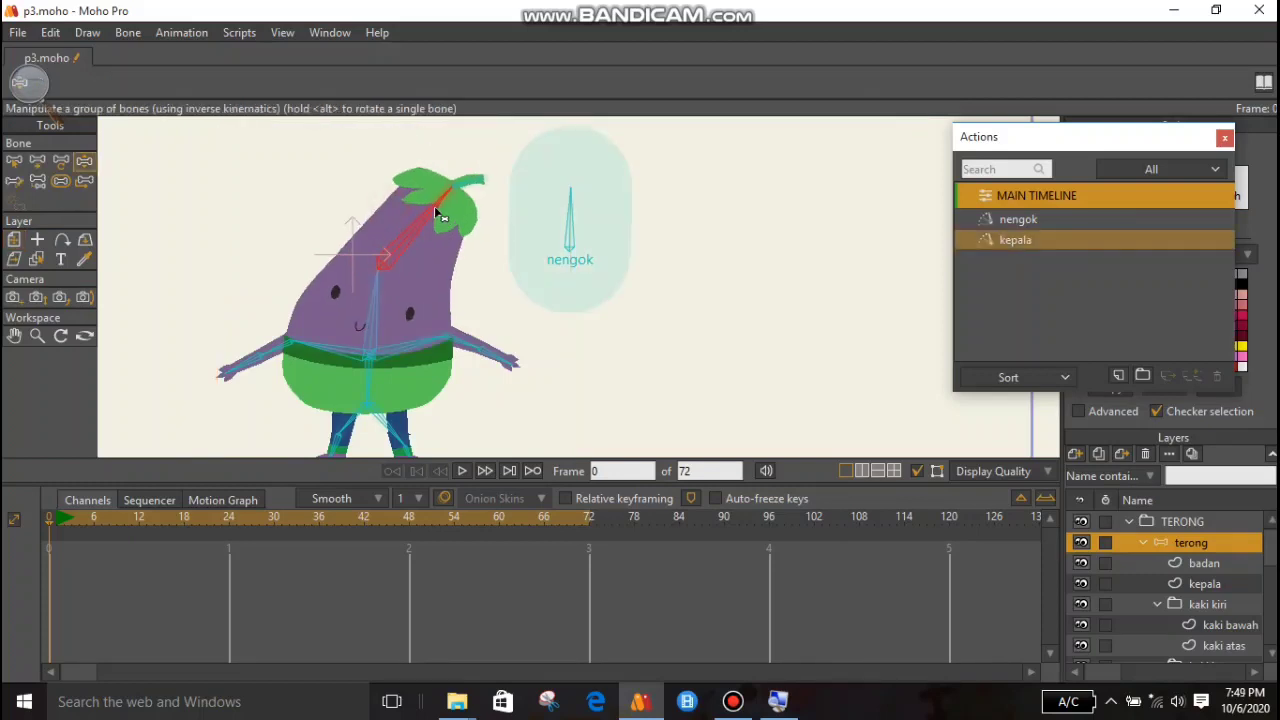
click(570, 208)
drag(572, 208, 630, 221)
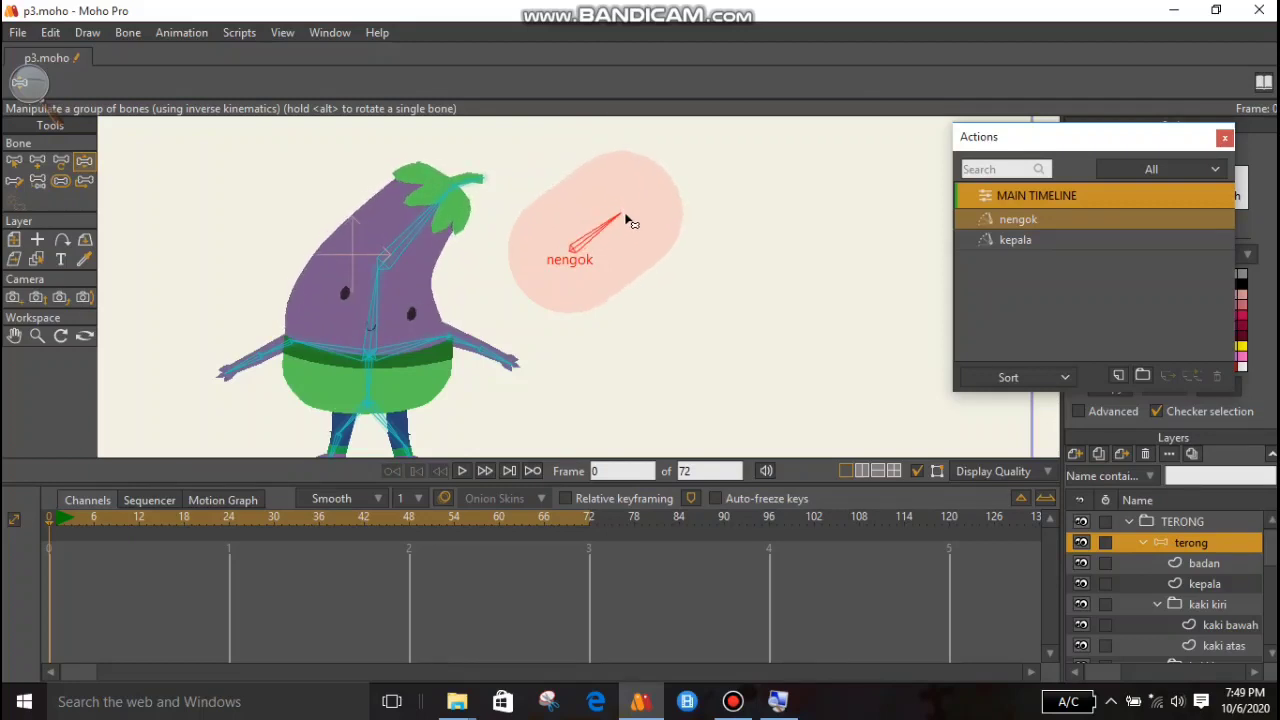
click(430, 212)
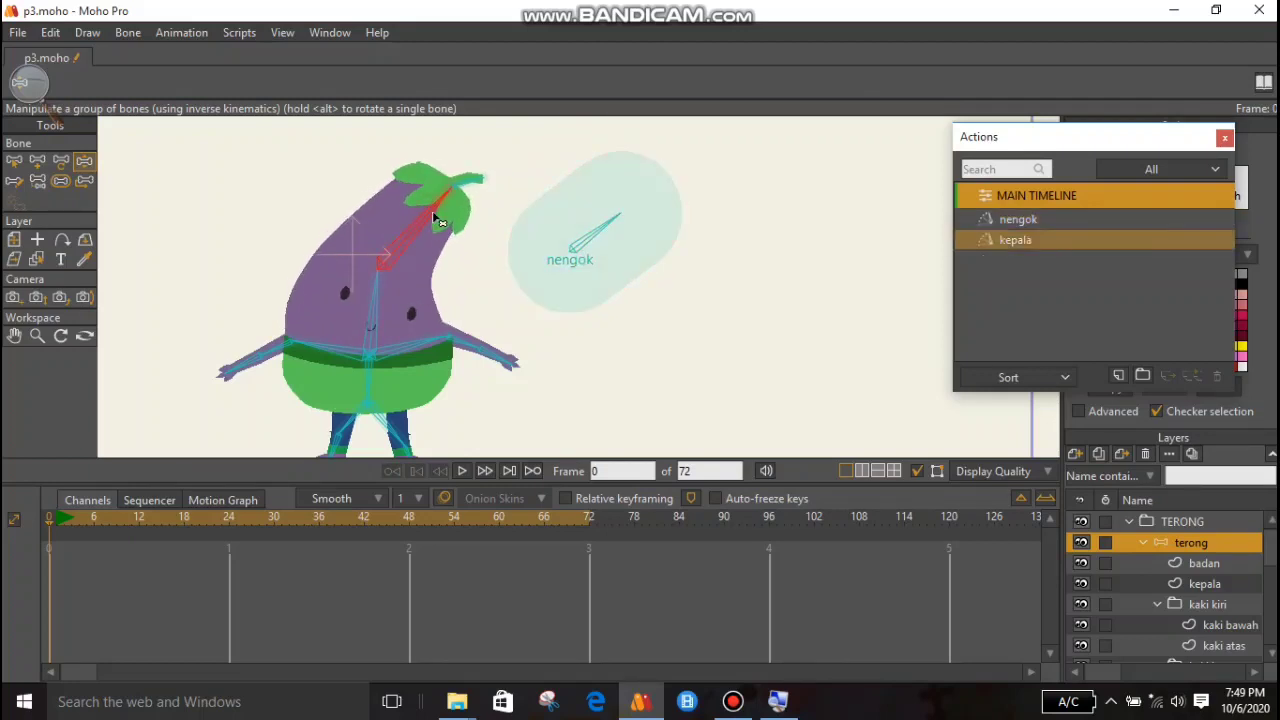
drag(437, 219, 393, 181)
drag(563, 229, 588, 198)
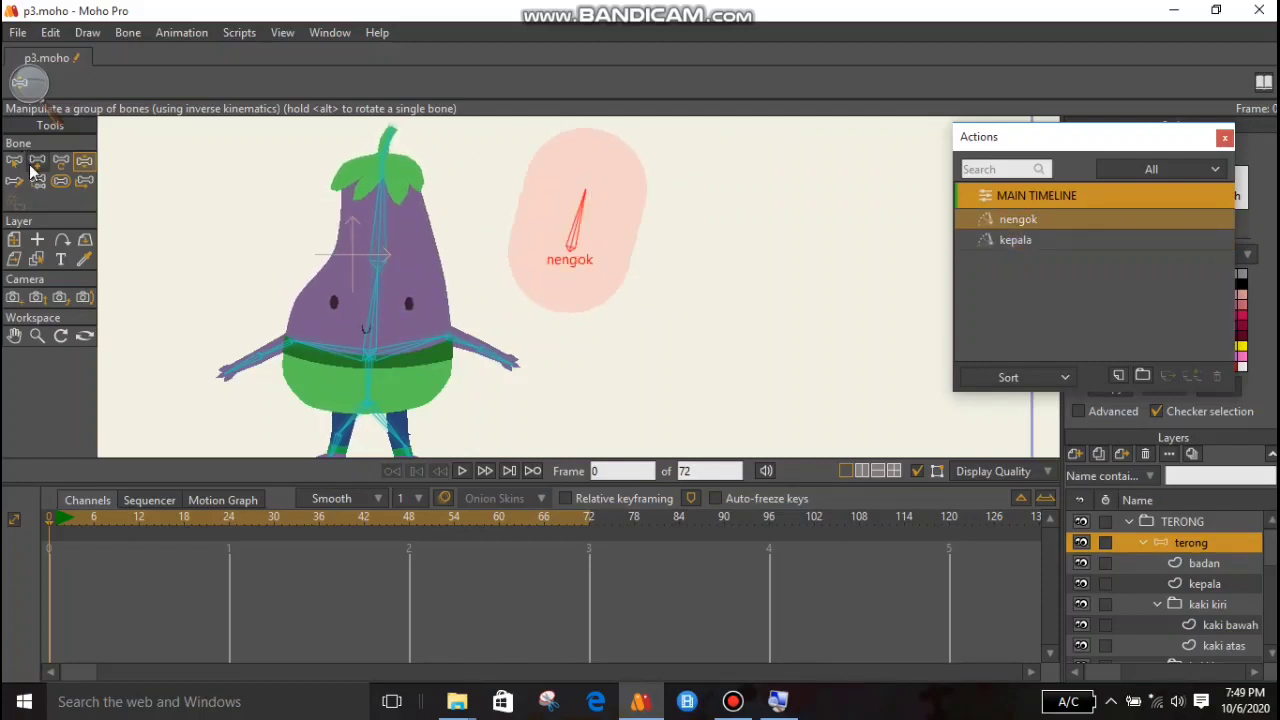
Reduce the nengok bone's strength to 0, then select the head bone with its strength kept at 0.
click(59, 181)
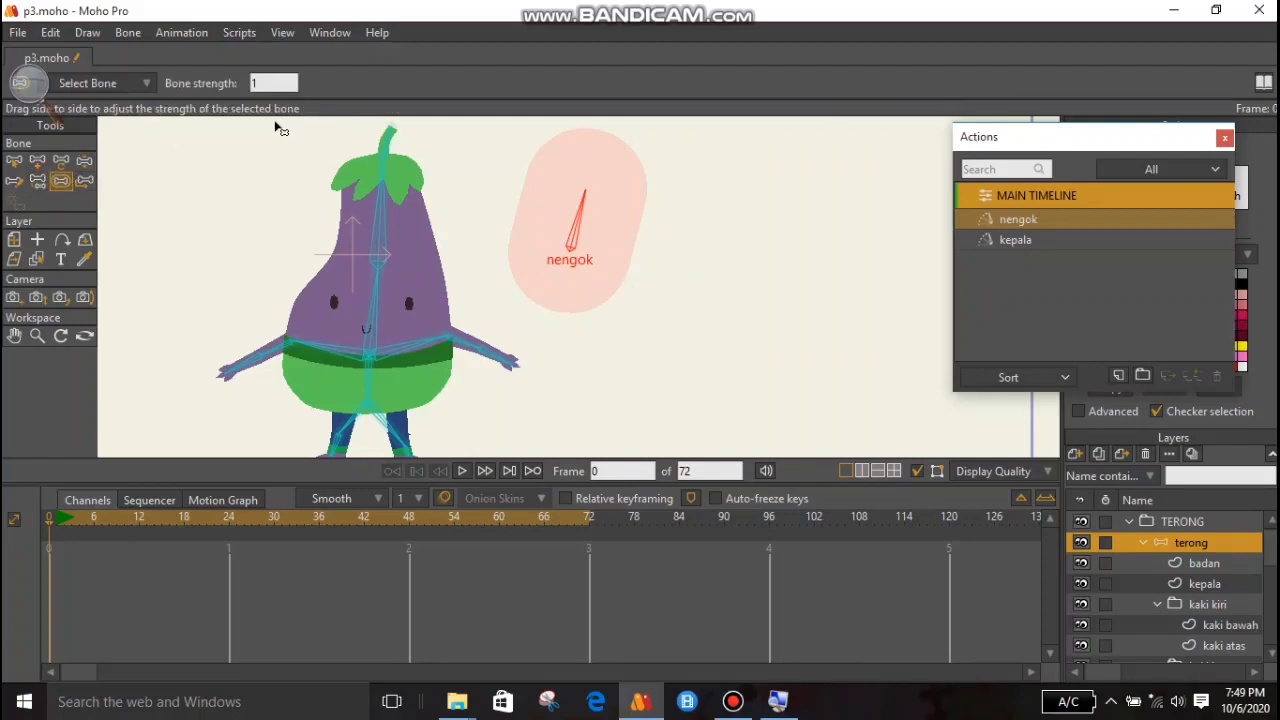
click(702, 316)
drag(523, 320, 470, 340)
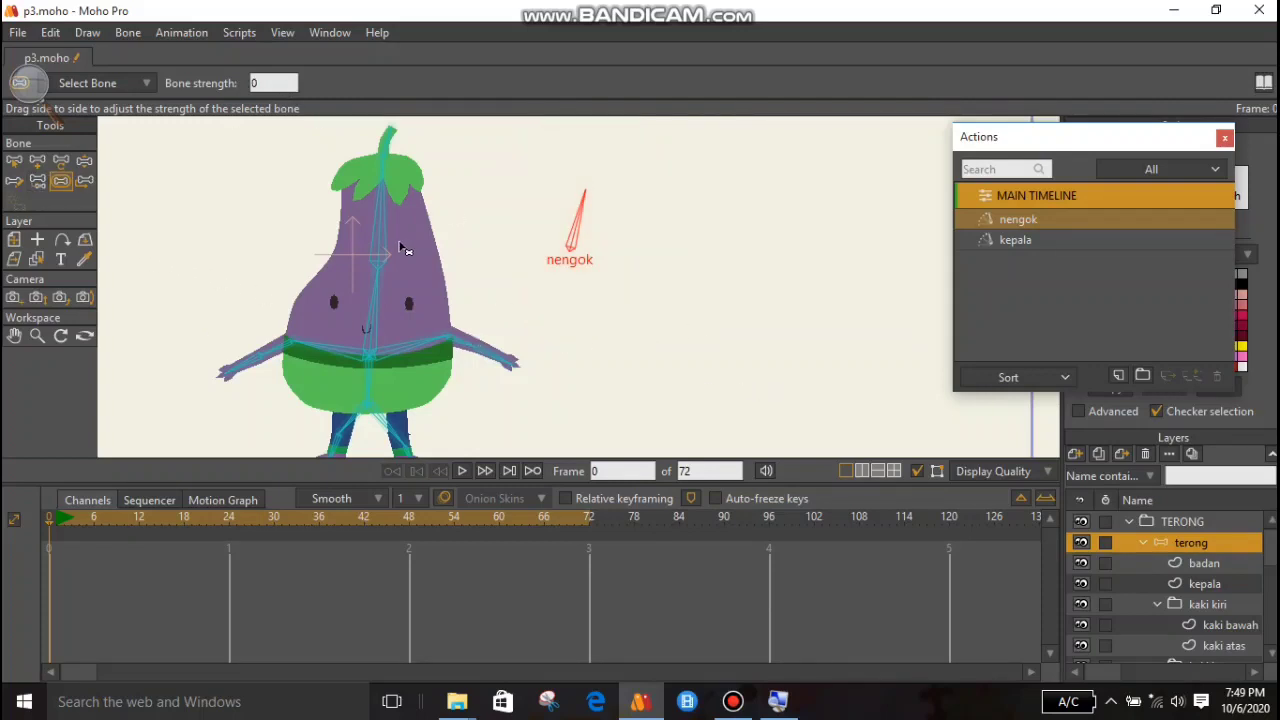
drag(390, 252, 232, 268)
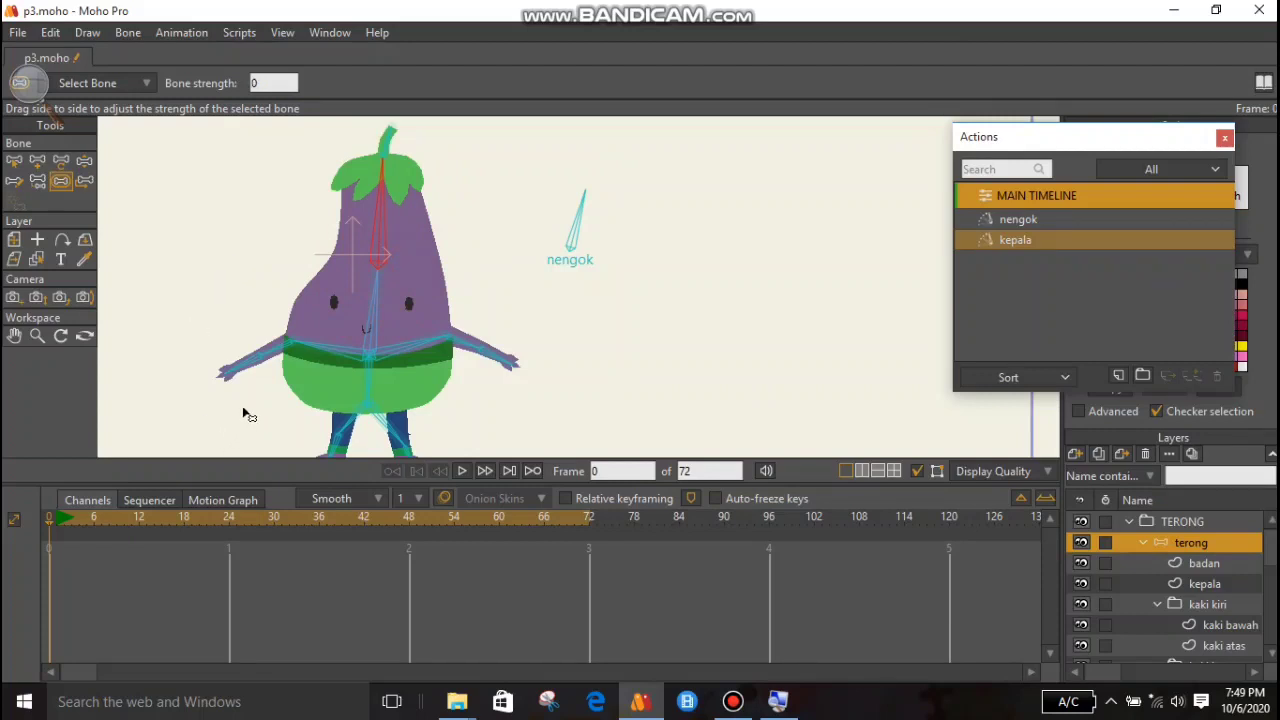
Test the rig again by alternately swinging the head bone and the nengok bone, finishing near the upright pose.
key(z)
drag(390, 240, 565, 228)
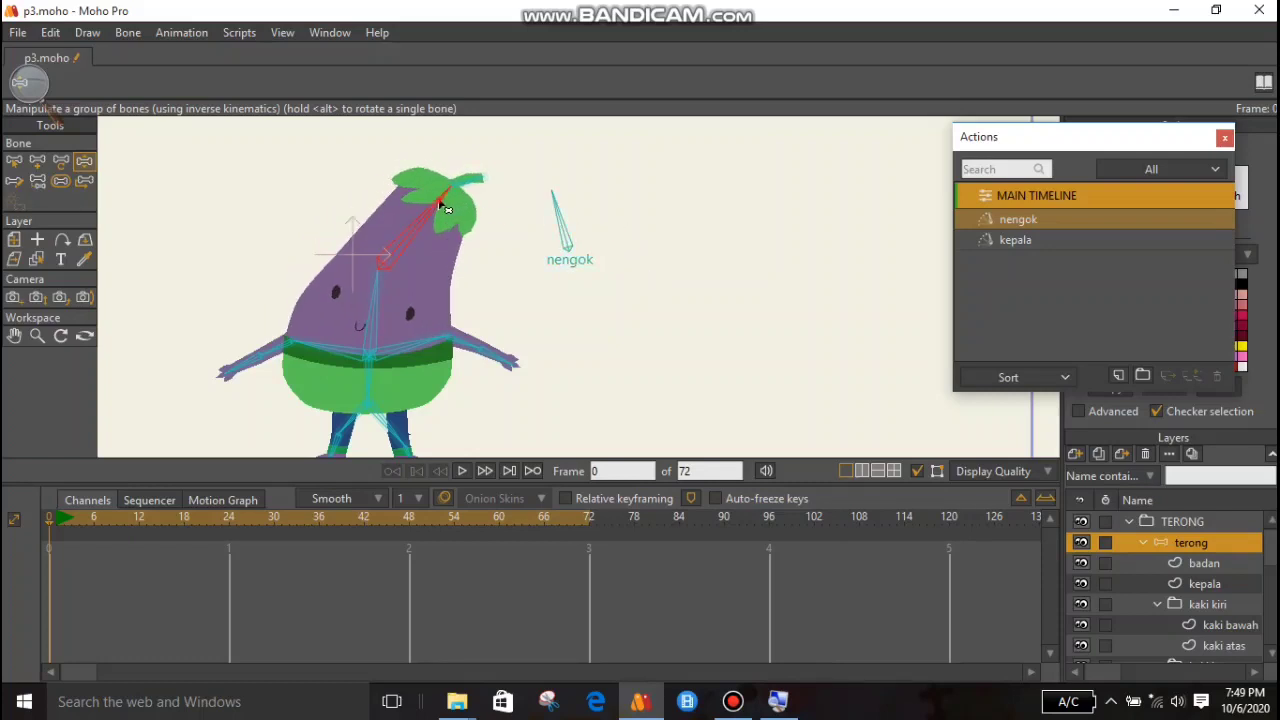
drag(443, 194, 326, 180)
mouse_move(560, 212)
mouse_down()
mouse_move(686, 251)
mouse_move(720, 280)
mouse_move(566, 205)
mouse_up()
drag(345, 215, 463, 206)
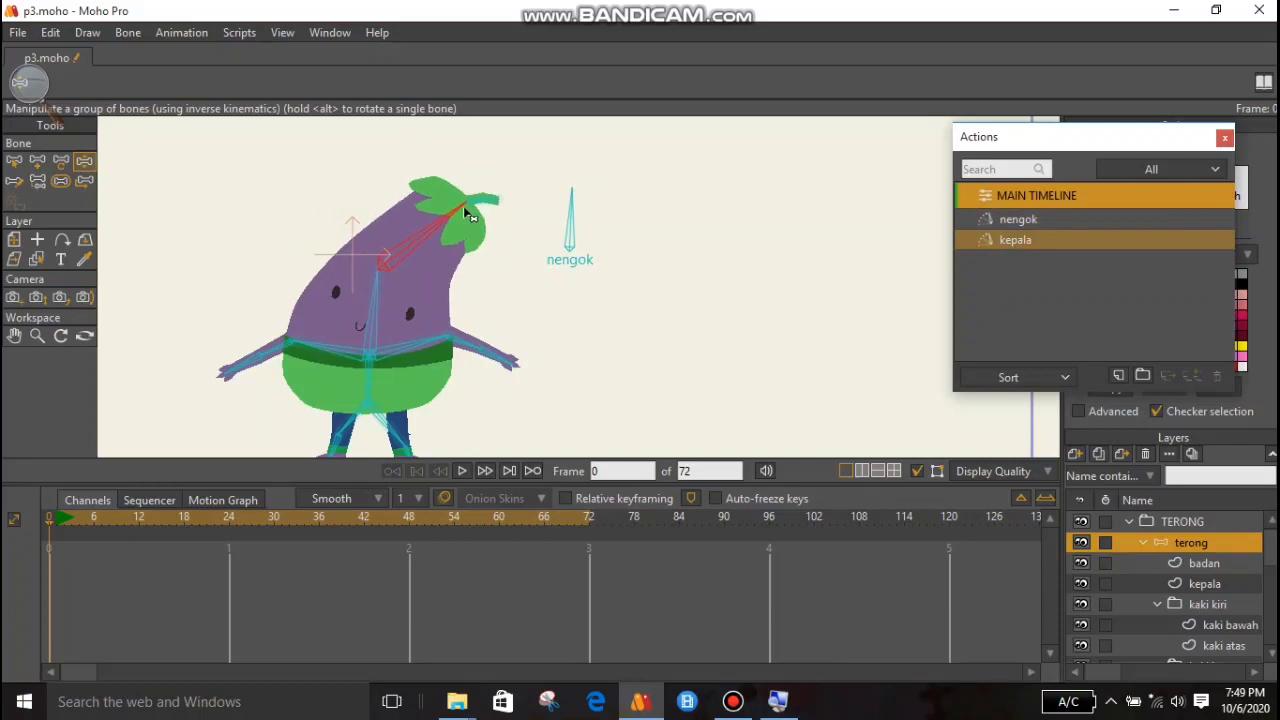
drag(571, 215, 563, 188)
drag(438, 220, 391, 214)
mouse_move(574, 206)
mouse_down()
mouse_move(631, 250)
mouse_move(697, 237)
mouse_move(437, 191)
mouse_move(637, 250)
mouse_move(568, 212)
mouse_up()
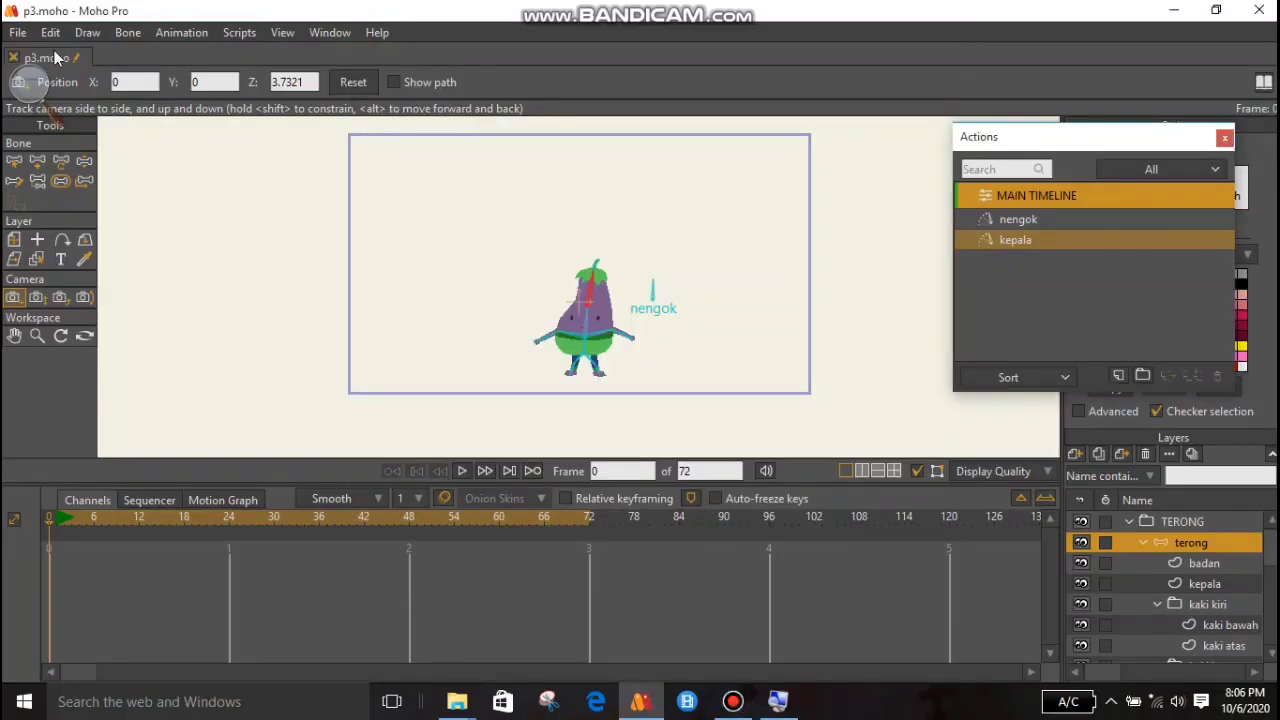
Collapse the TERONG group and import the Forest1 background from the custom content scenes.
click(30, 37)
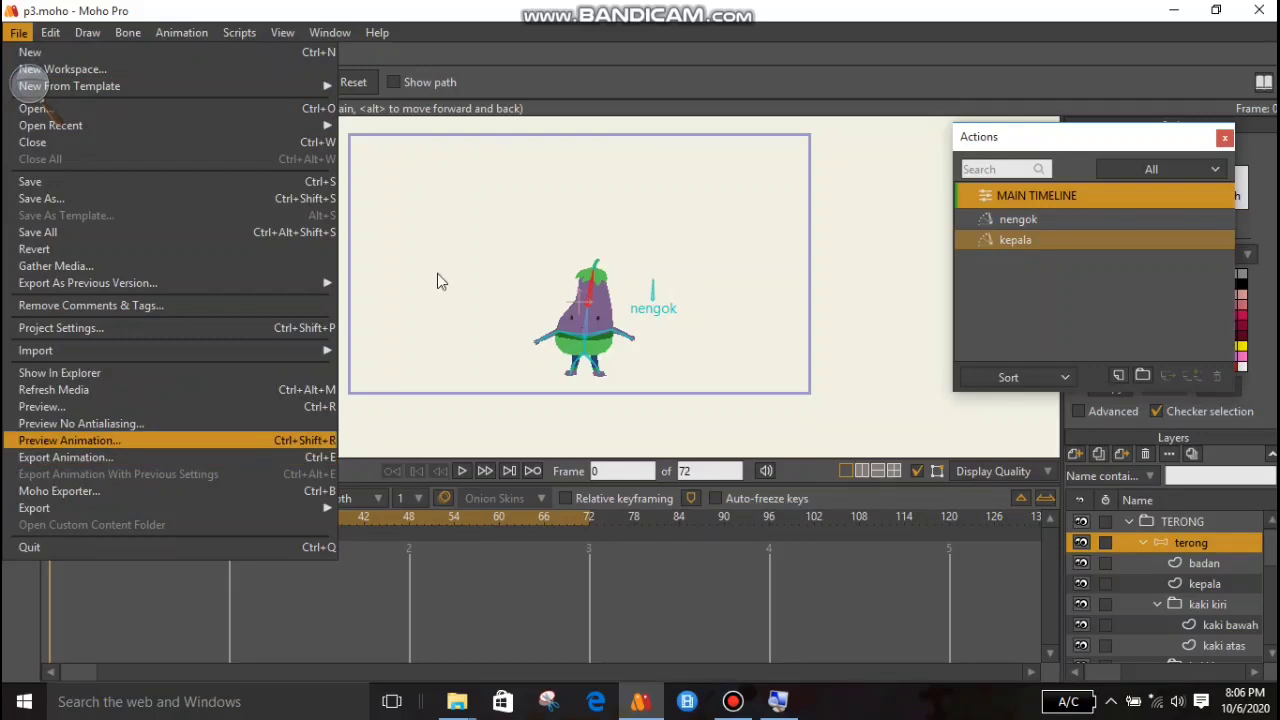
click(848, 405)
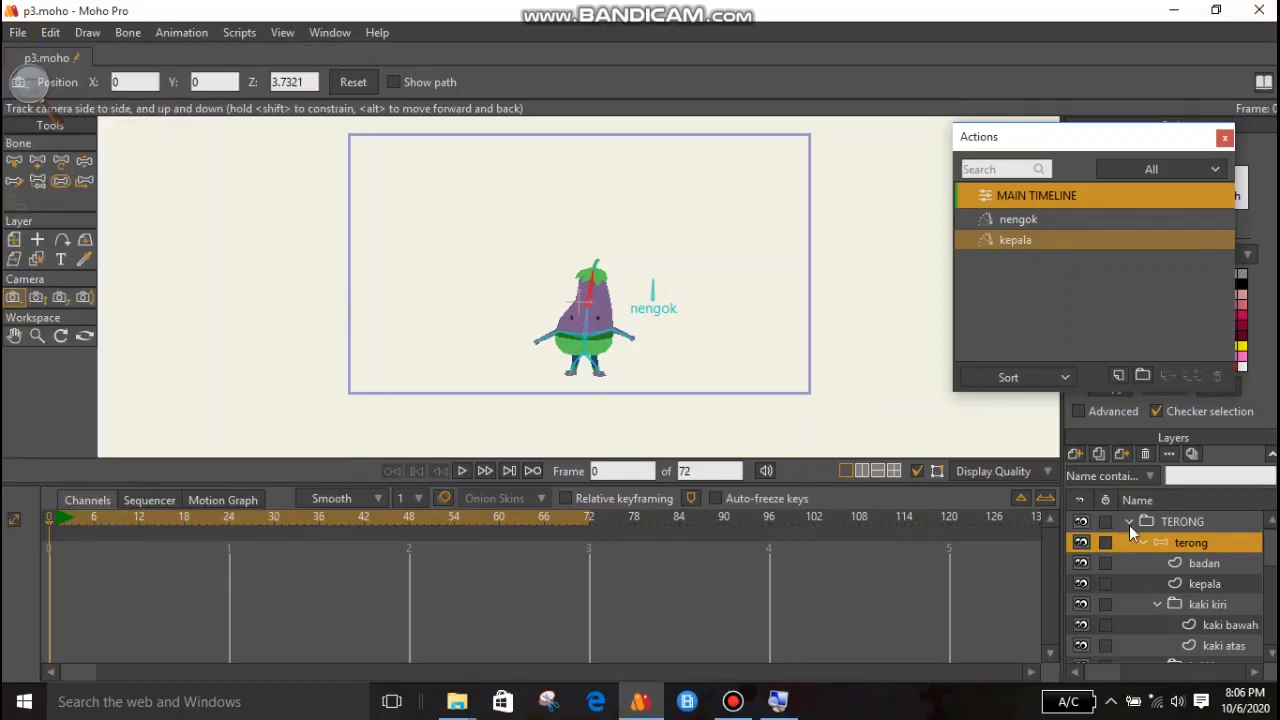
click(1129, 522)
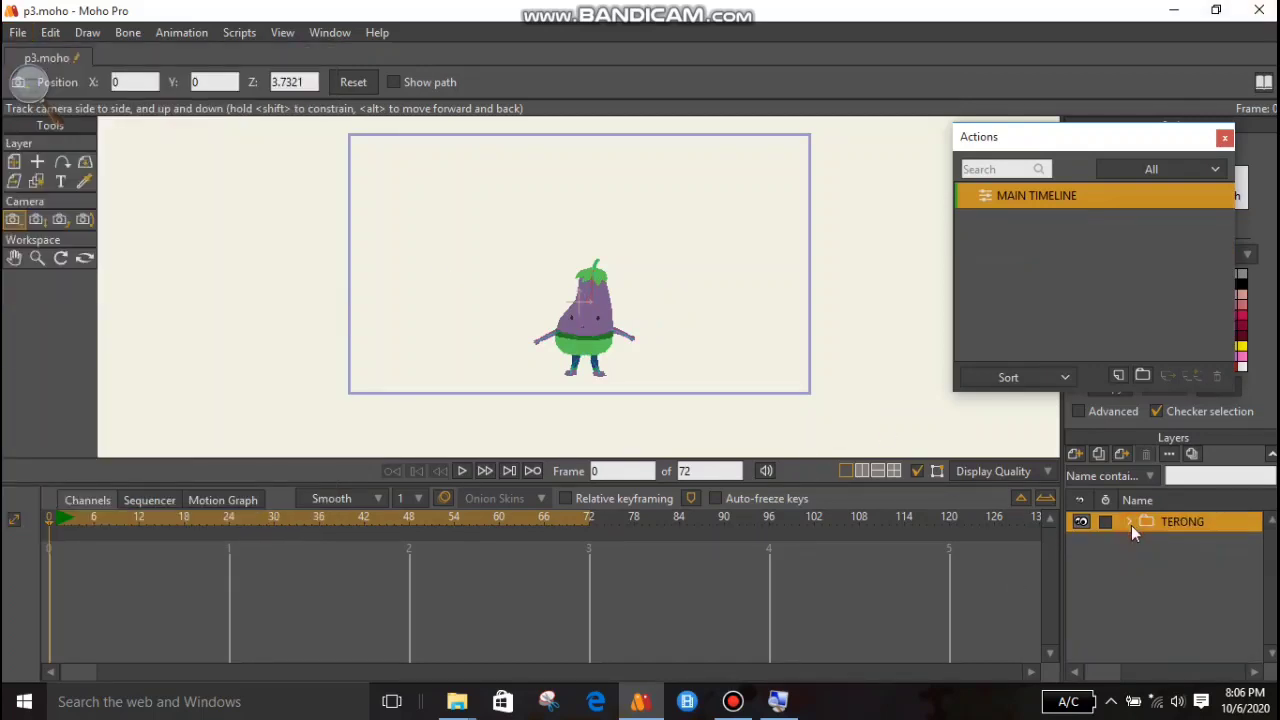
click(20, 33)
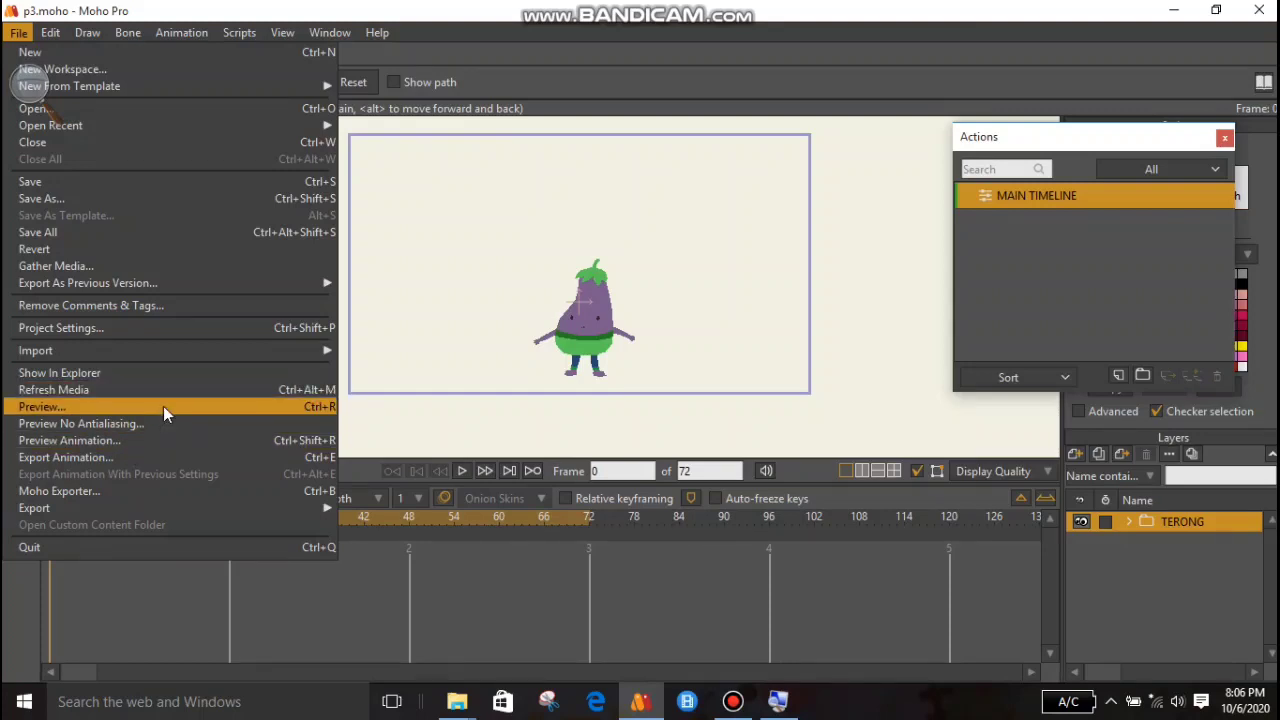
mouse_move(230, 349)
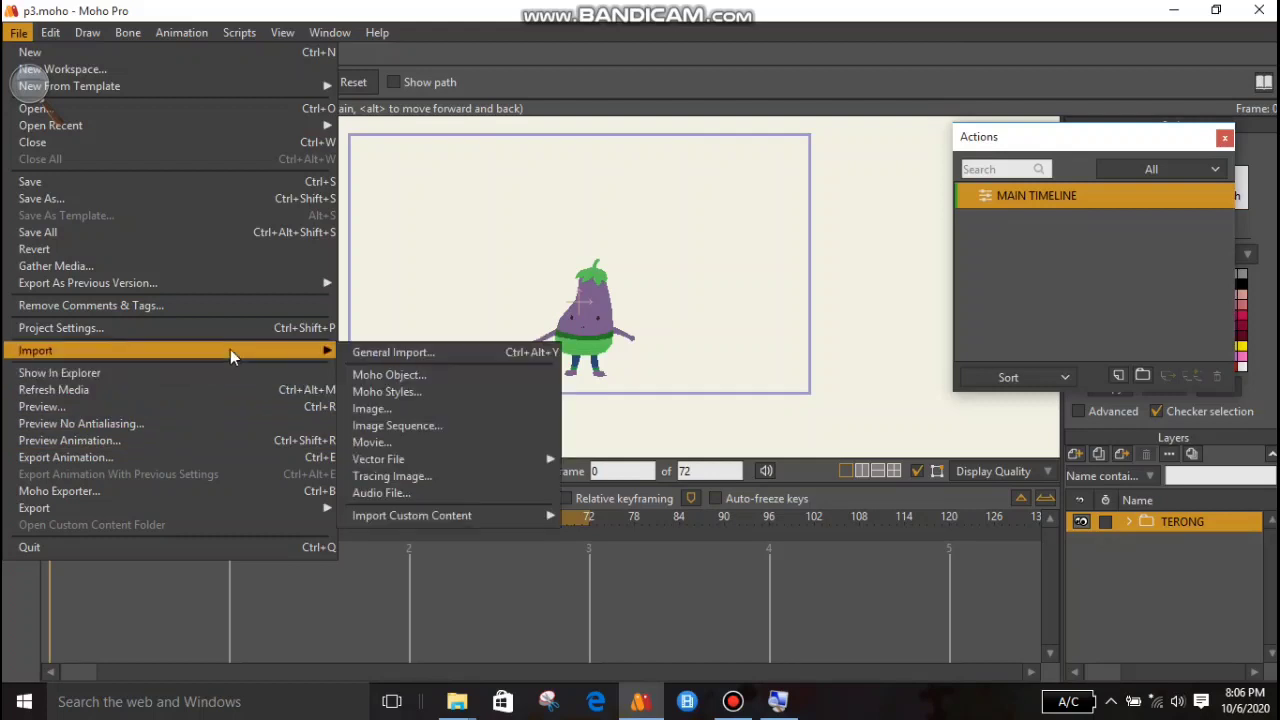
mouse_move(414, 516)
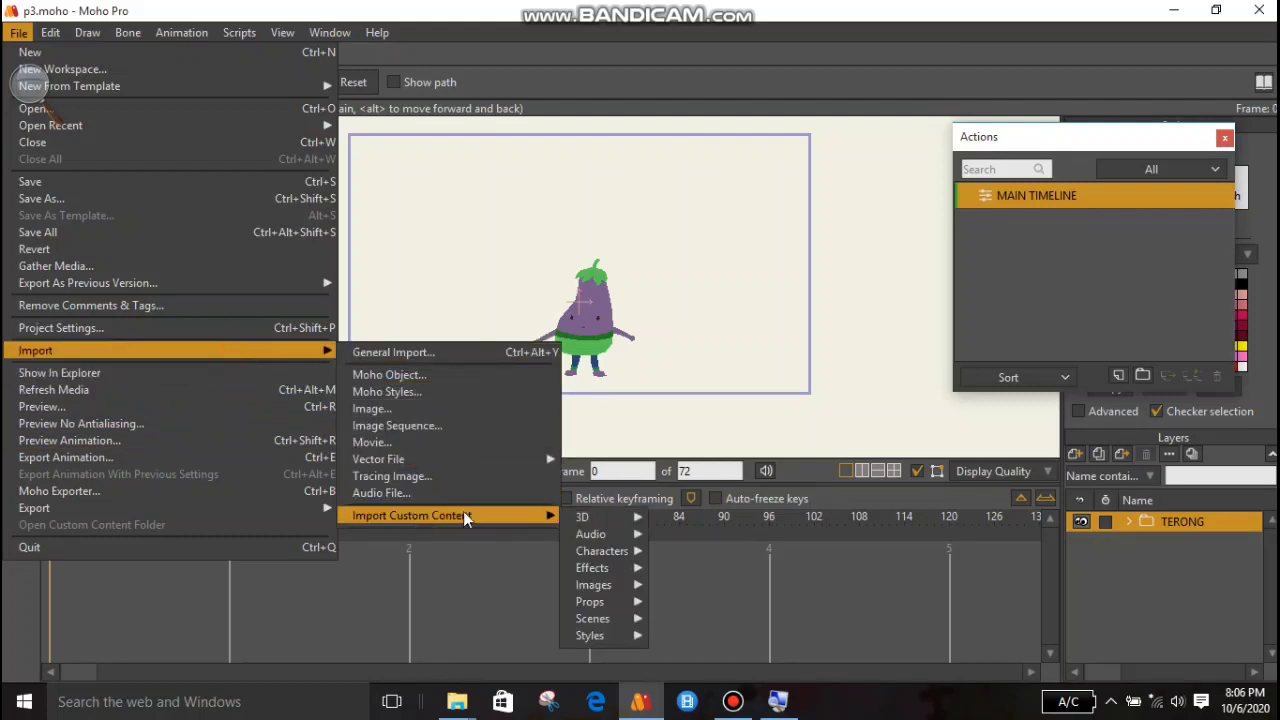
mouse_move(590, 618)
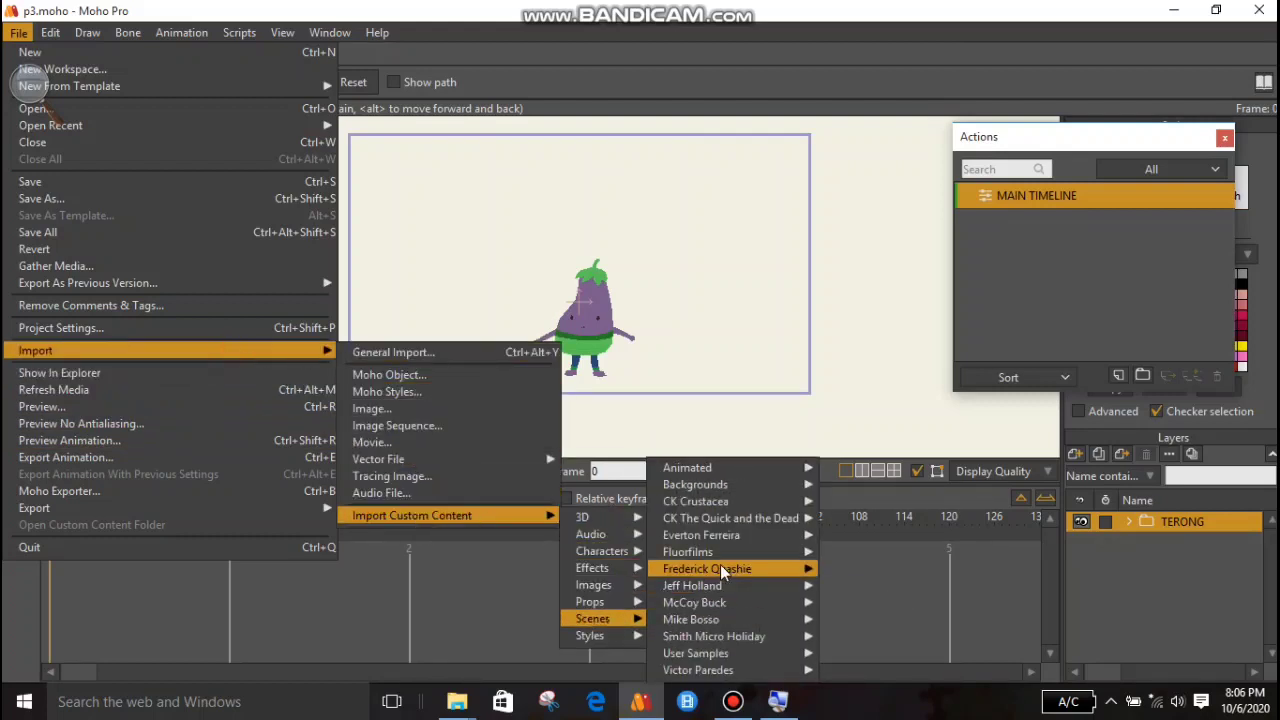
mouse_move(737, 486)
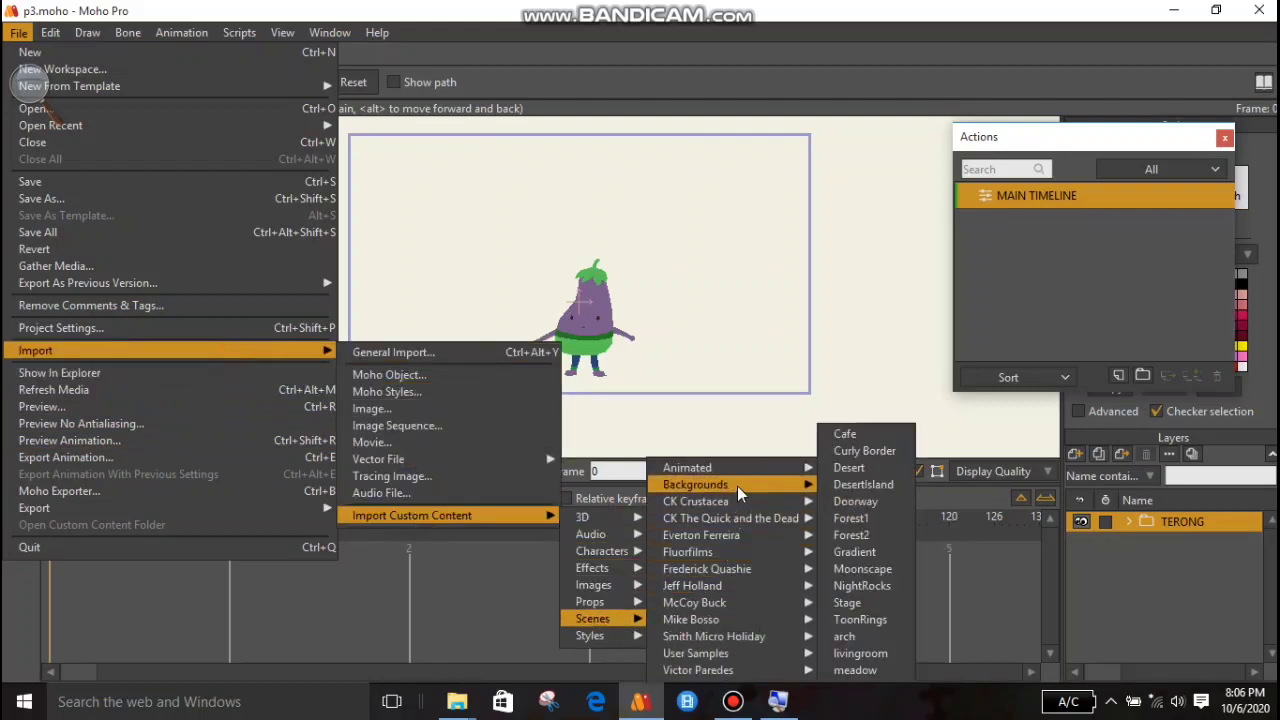
click(843, 513)
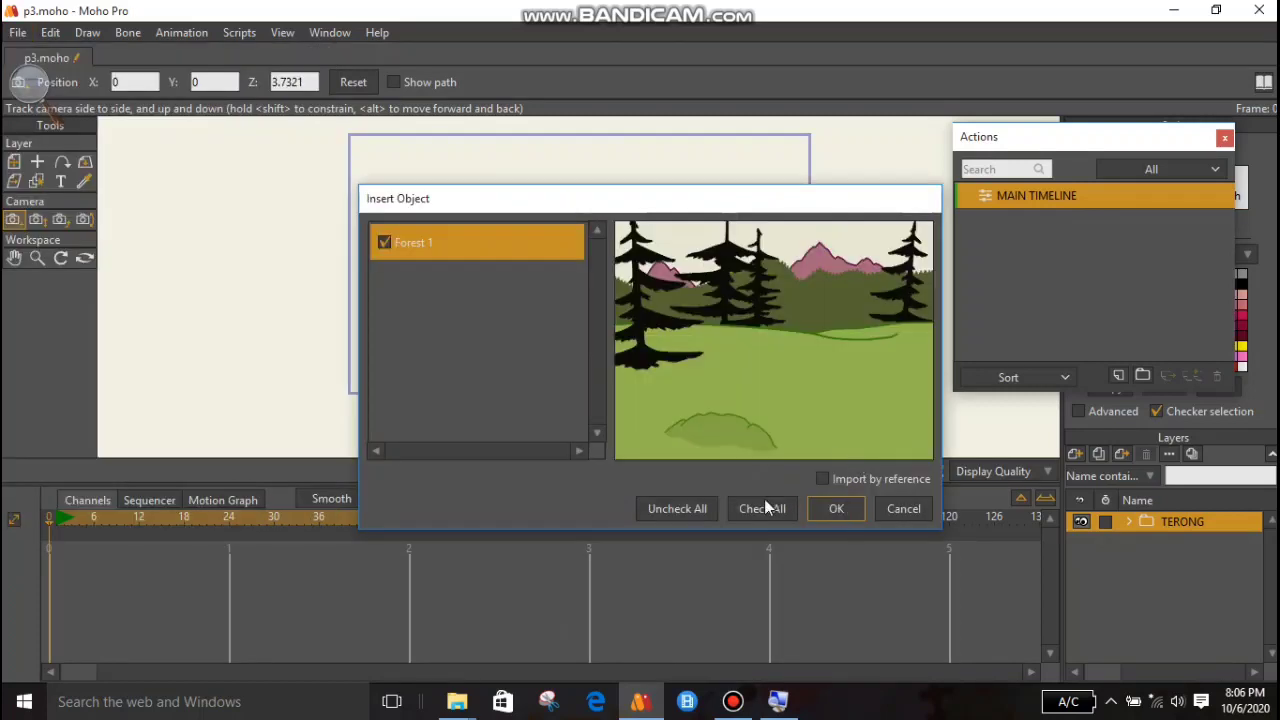
click(833, 509)
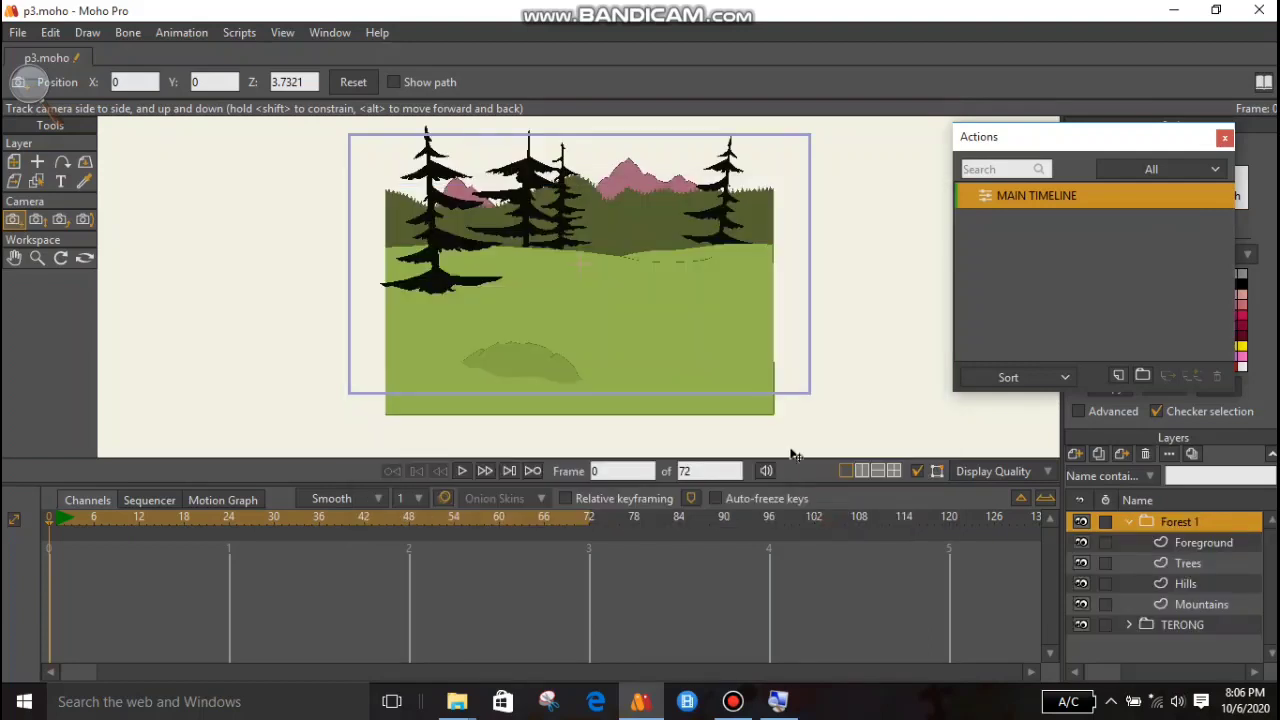
Collapse the Forest 1 group, move it below TERONG in the layer order, and keep it selected.
click(1128, 522)
drag(1176, 528, 1173, 555)
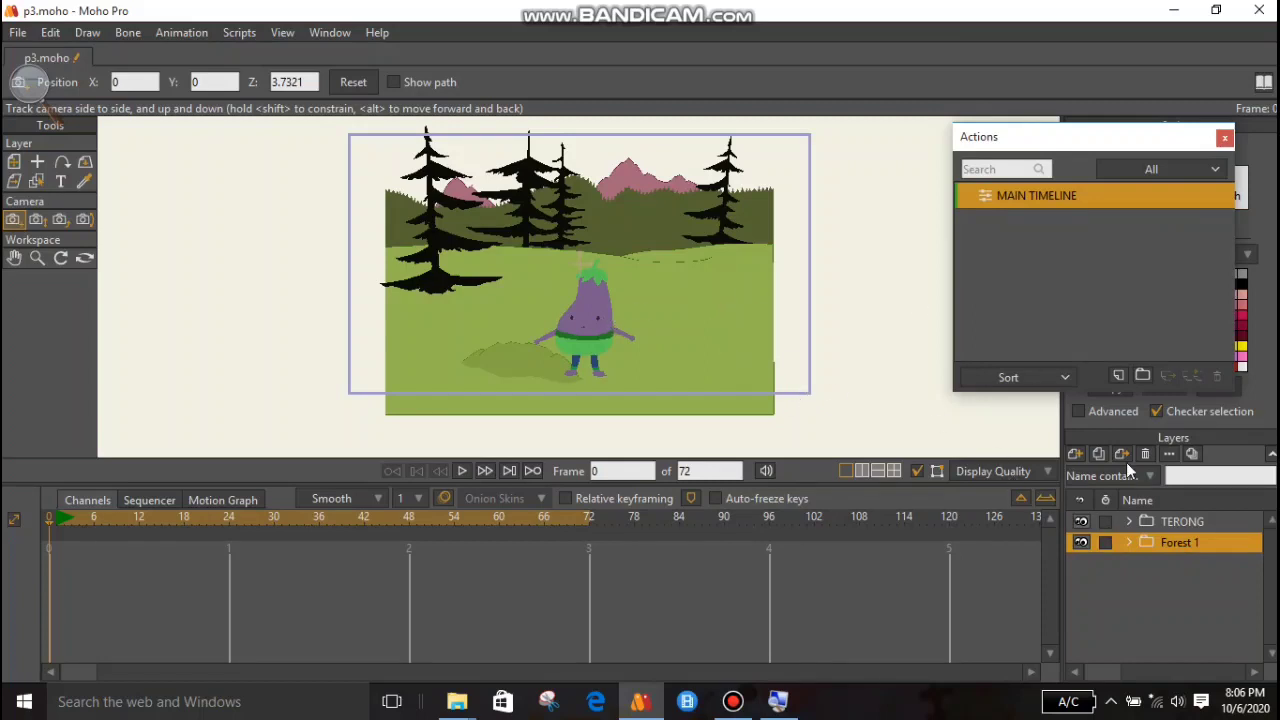
click(1191, 524)
click(1193, 540)
Track the camera to about X 0.31, Y -0.17, and scale the Forest 1 layer to about 1.28 to fill the frame.
drag(632, 290, 590, 268)
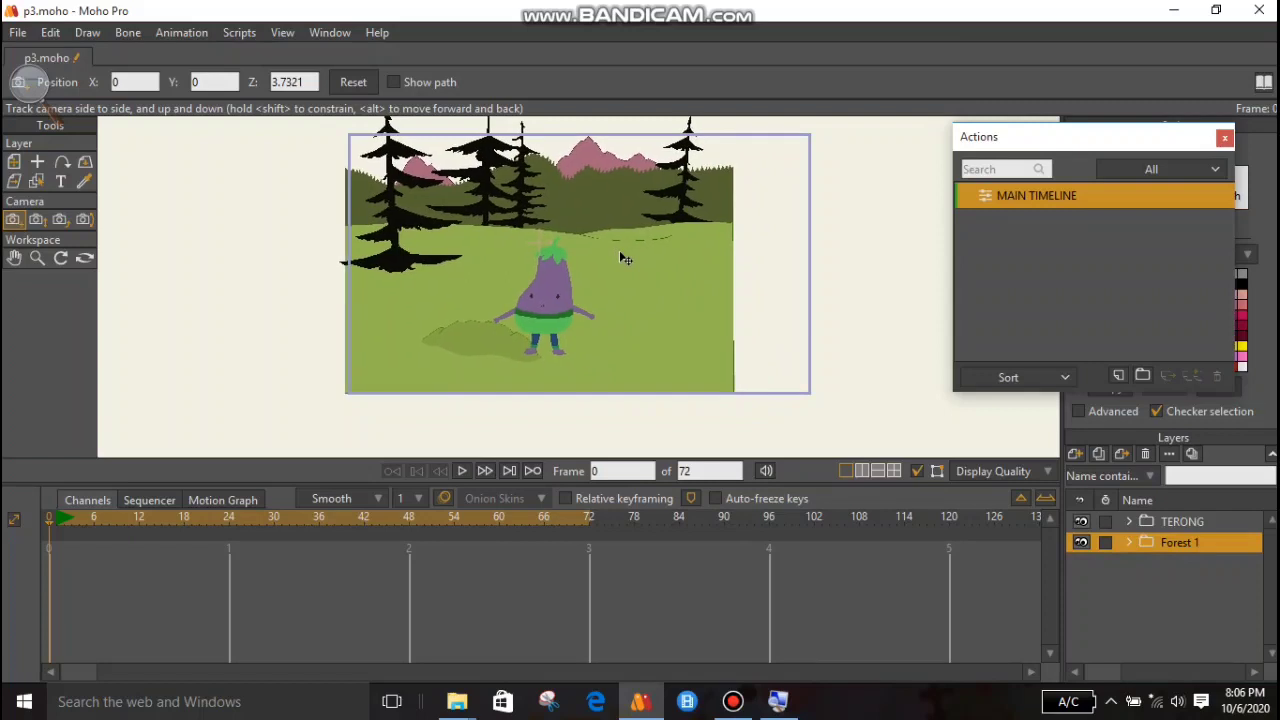
click(16, 162)
drag(737, 397, 769, 391)
drag(764, 329, 763, 324)
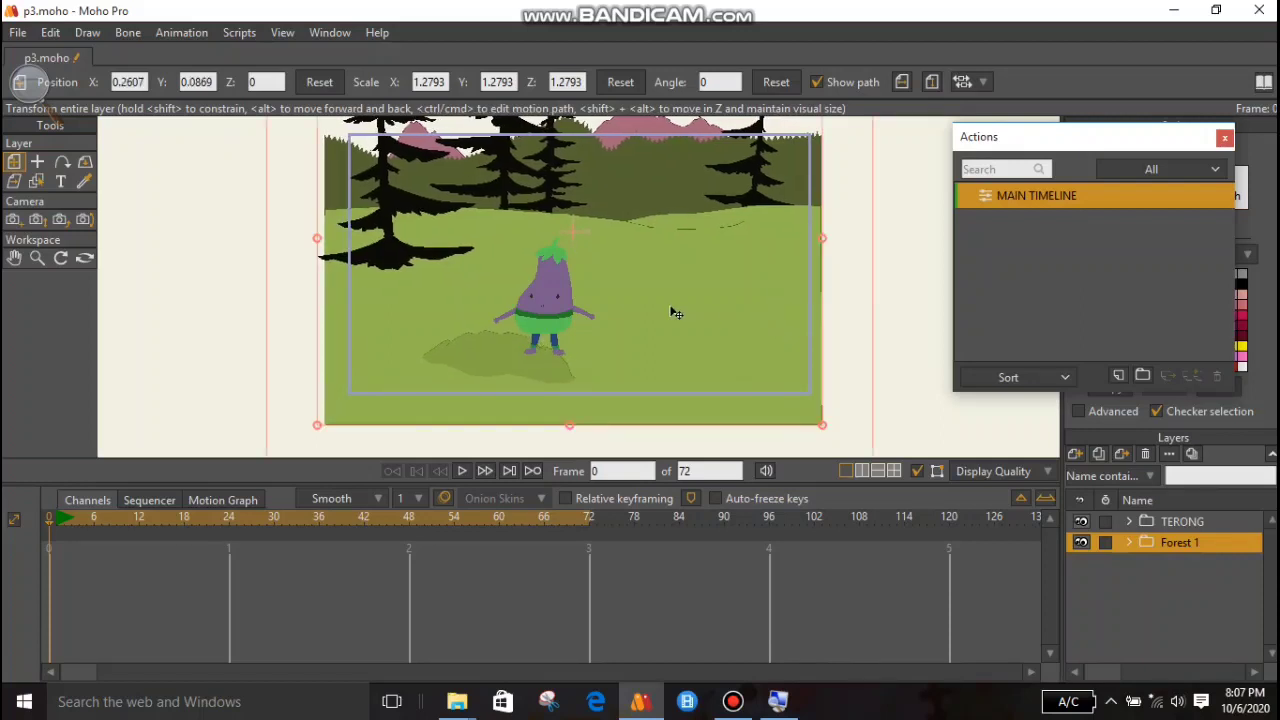
Move the TERONG layer slightly to the right in the scene, to about X 0.20, Y -0.32.
click(1175, 521)
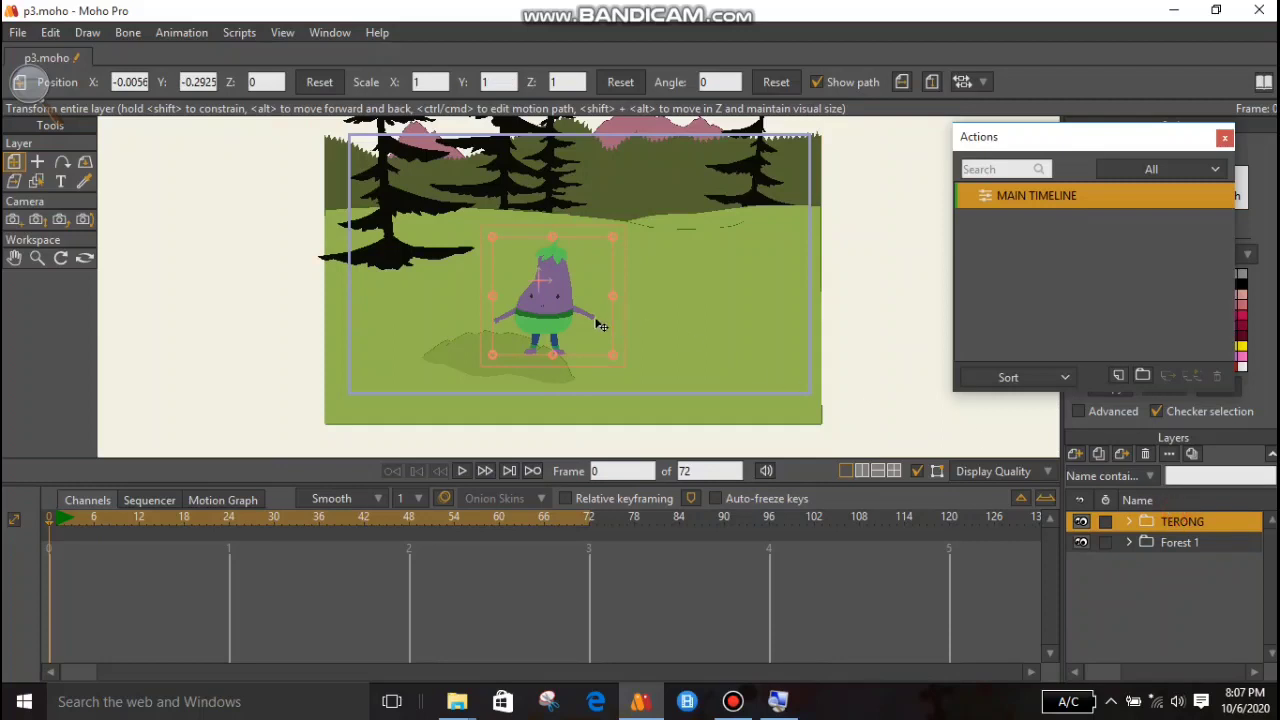
drag(558, 312, 588, 318)
At frame 24, add camera tracking and camera zoom keyframes that hold the current framing.
drag(51, 519, 230, 521)
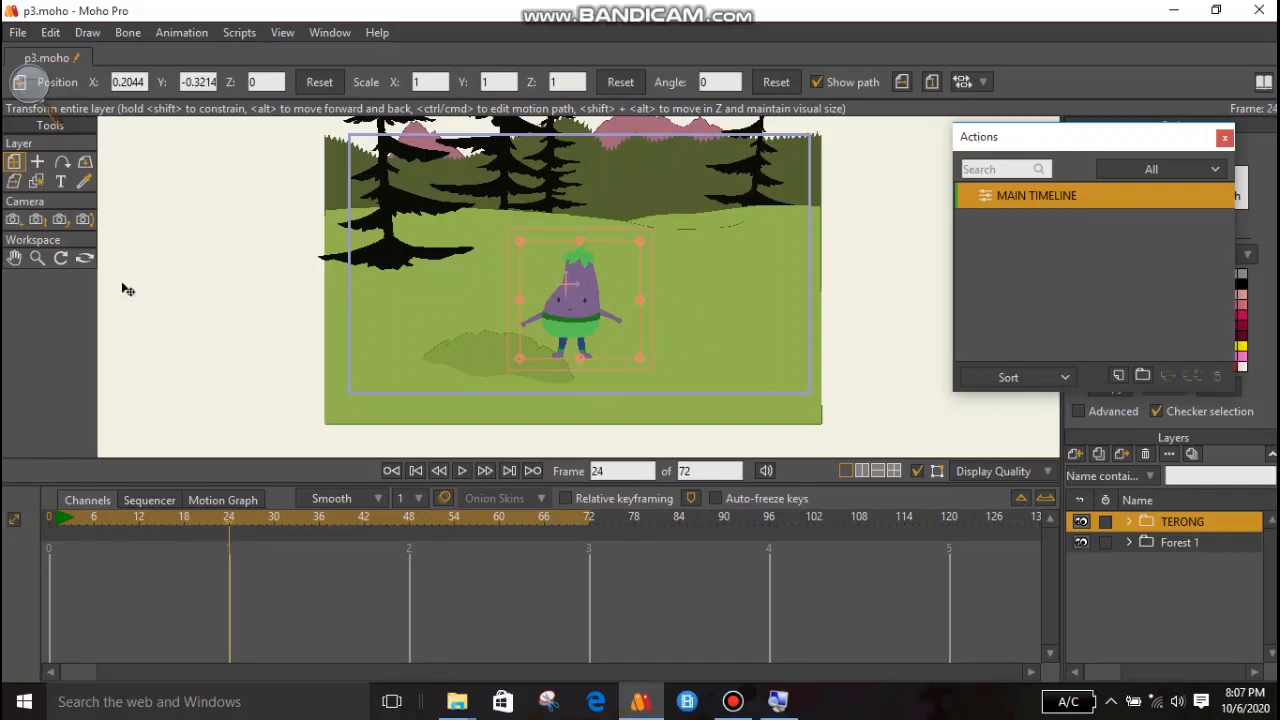
click(13, 220)
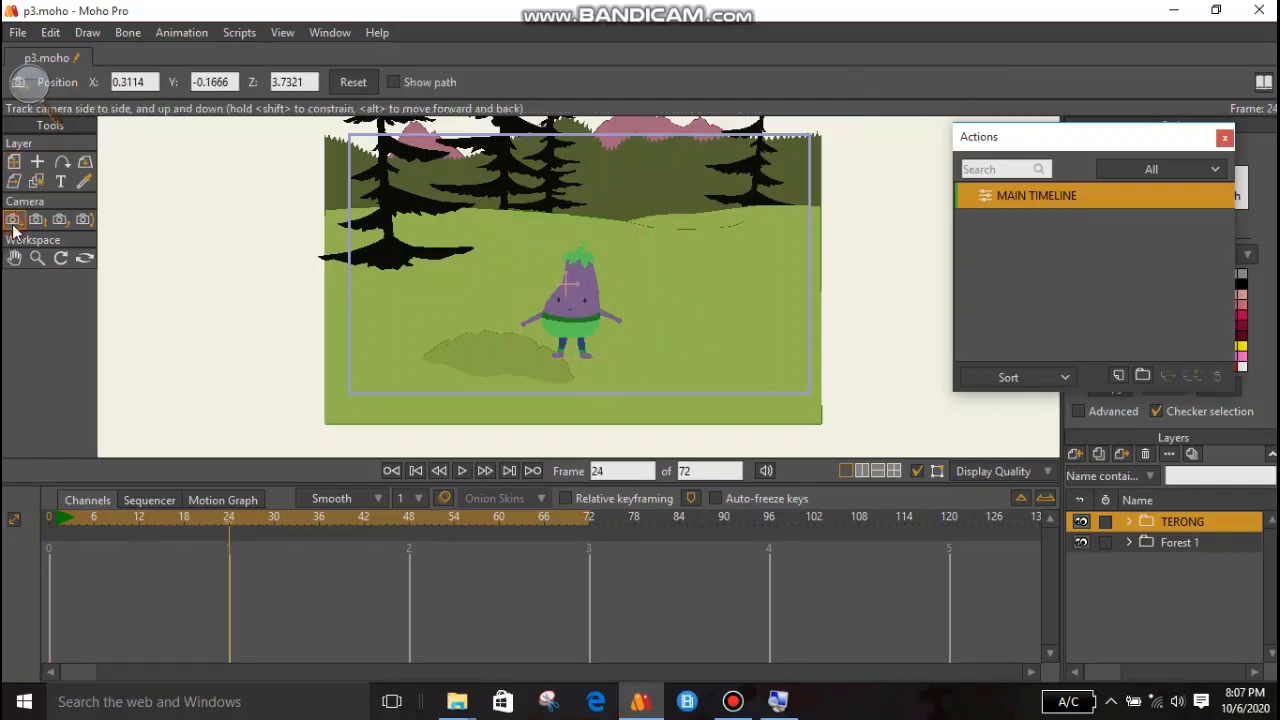
click(510, 297)
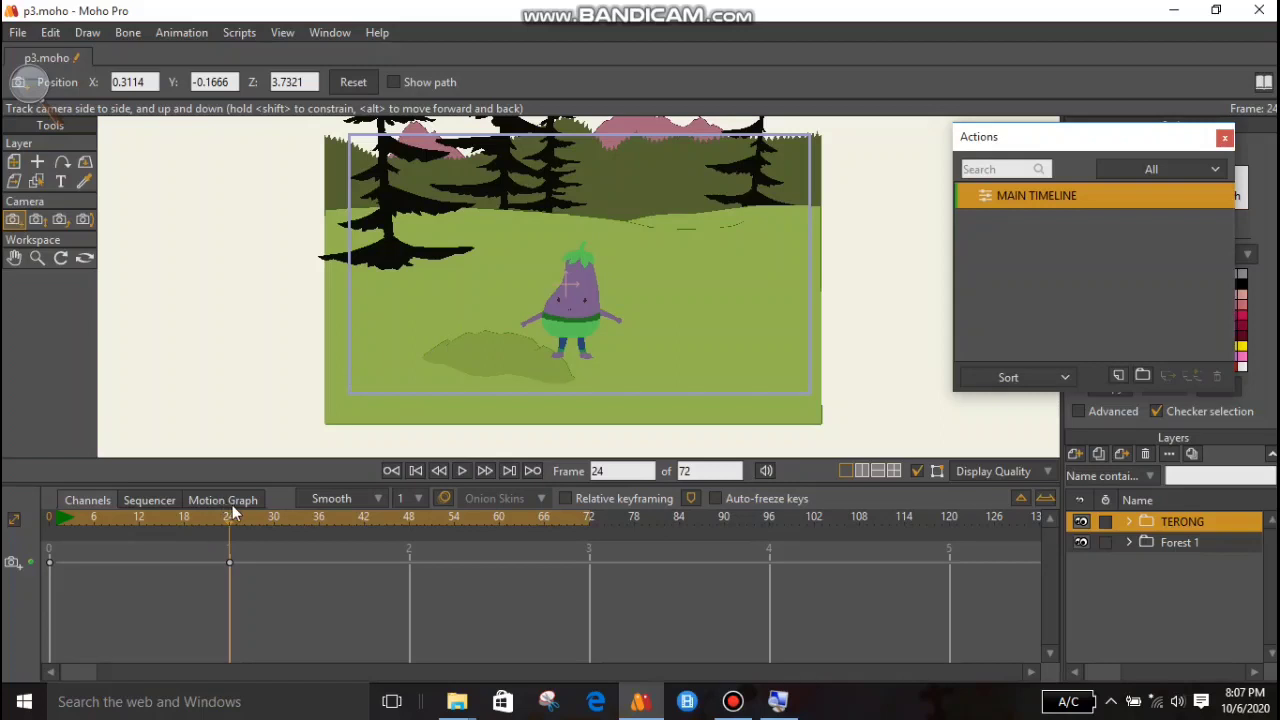
click(237, 561)
click(232, 528)
click(39, 224)
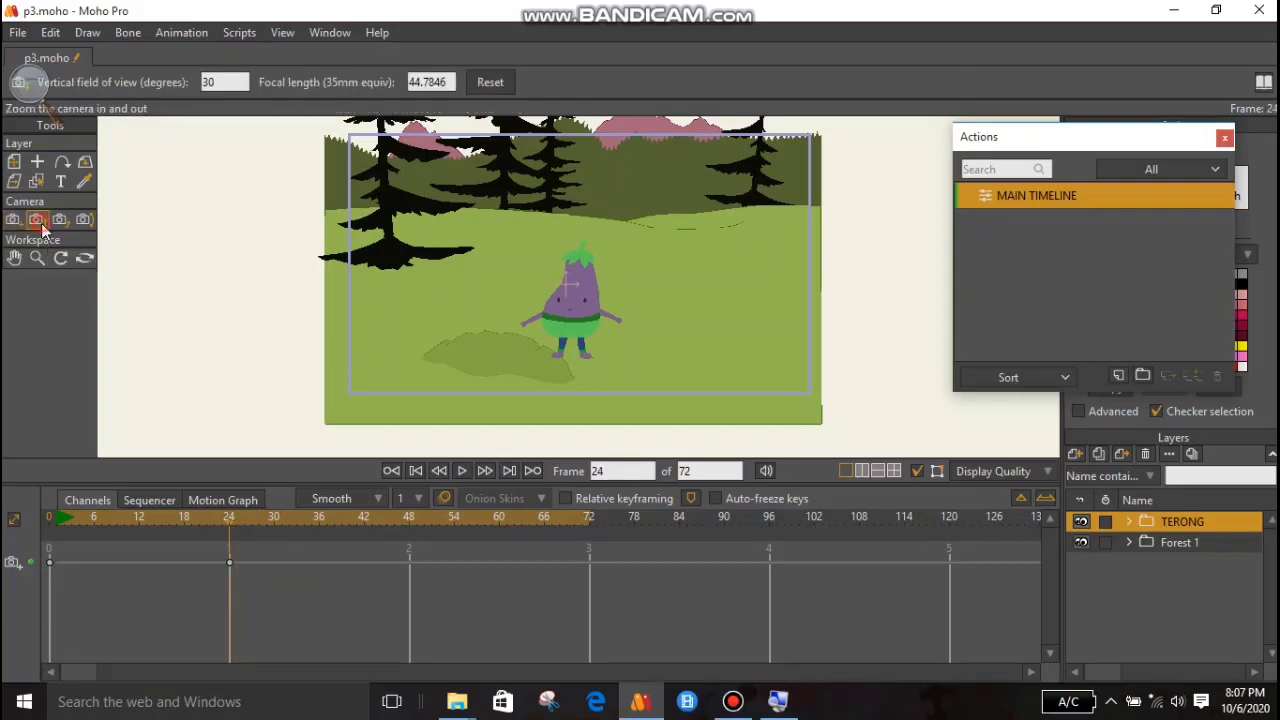
click(634, 252)
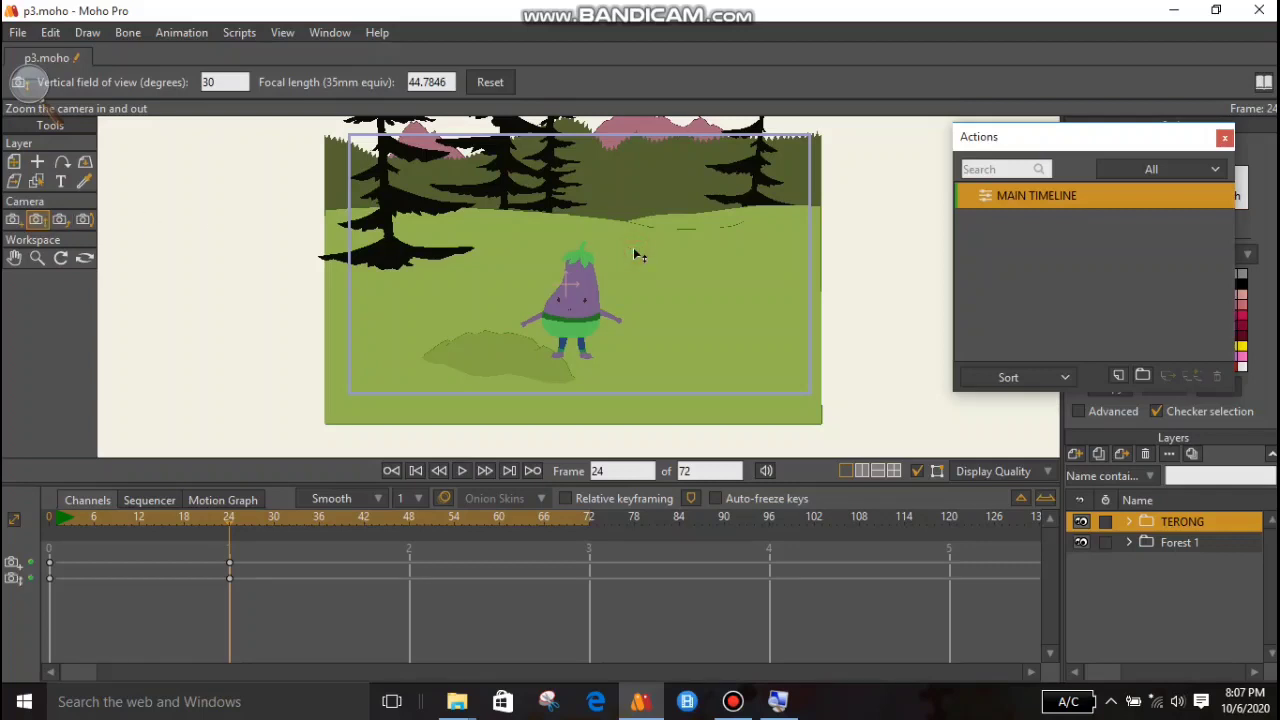
At frame 25, zoom the camera to about a 16.6° field of view and track it to about X 0.30, Y -0.49, framing the eggplant.
mouse_move(229, 521)
mouse_down()
mouse_move(53, 524)
mouse_move(238, 544)
mouse_up()
drag(617, 326, 568, 508)
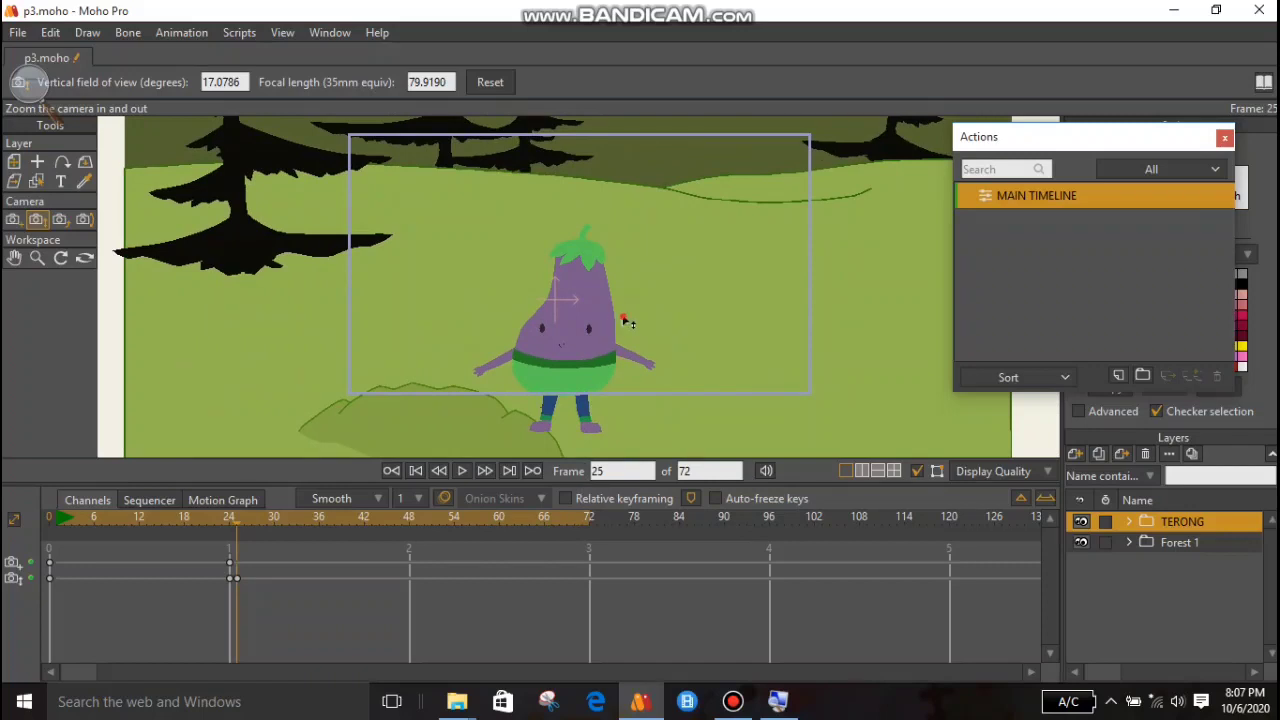
drag(625, 322, 620, 278)
click(12, 224)
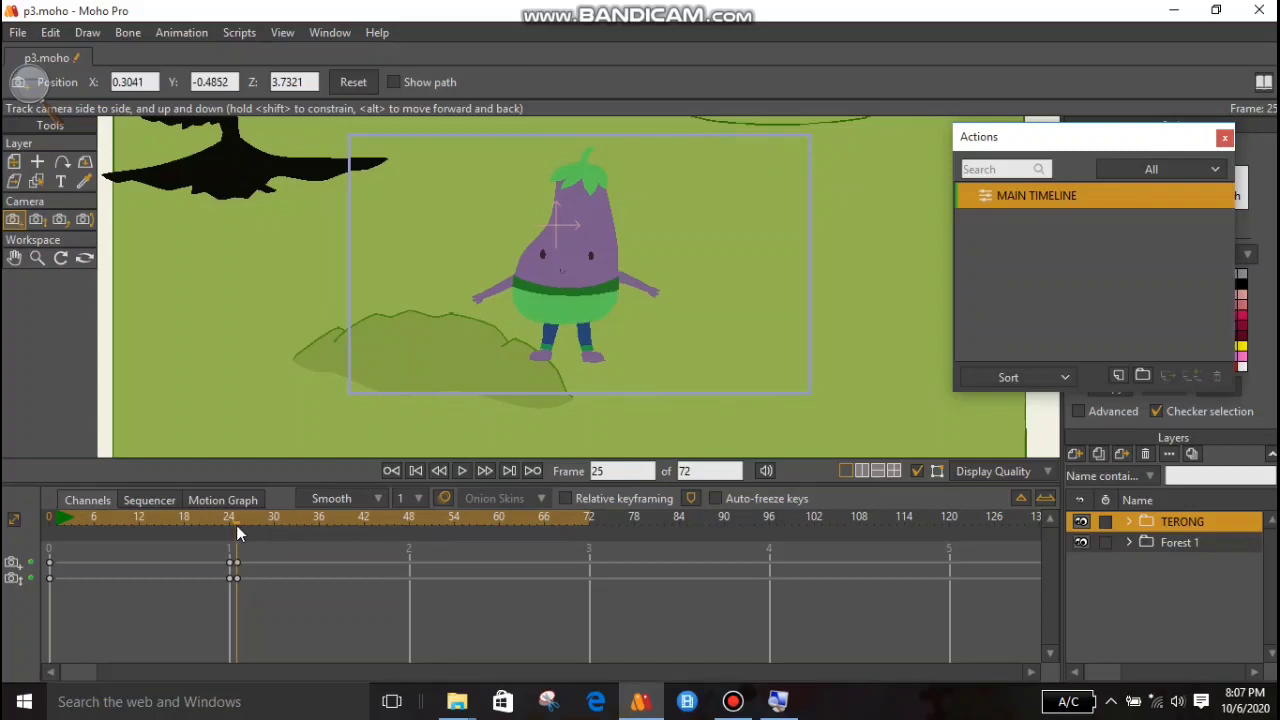
At frame 48, add camera tracking and camera zoom keyframes that hold the close-up framing.
drag(236, 524, 412, 531)
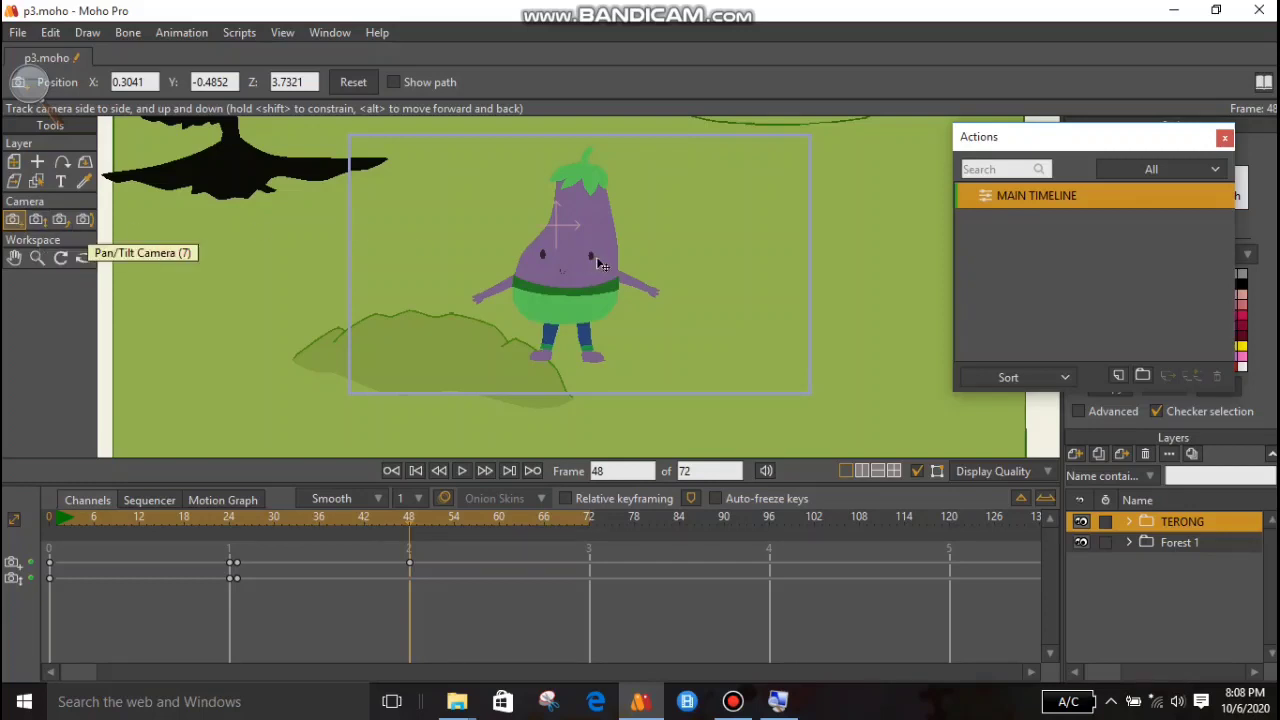
click(36, 219)
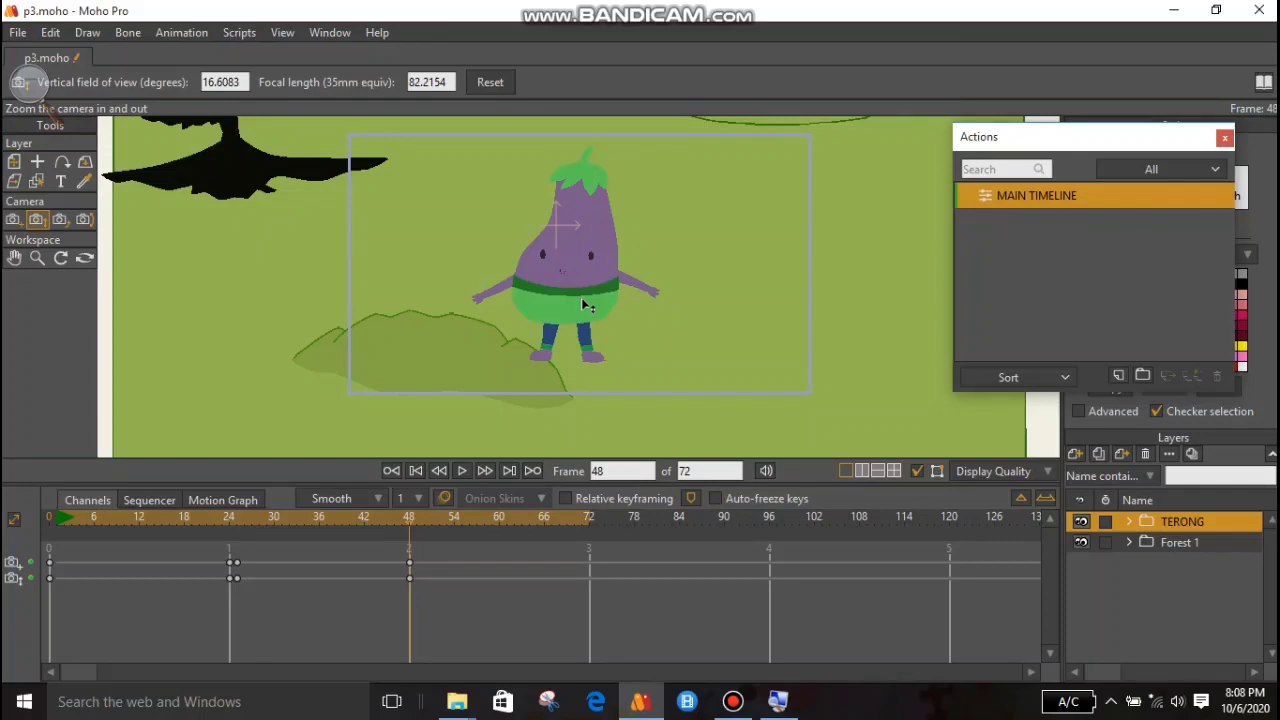
At frame 49, zoom the camera out to a wide view of the forest and track it to about X 0.31, Y -0.24.
mouse_move(414, 525)
mouse_down()
mouse_move(156, 540)
mouse_move(235, 557)
mouse_move(416, 545)
mouse_up()
drag(622, 262, 743, 26)
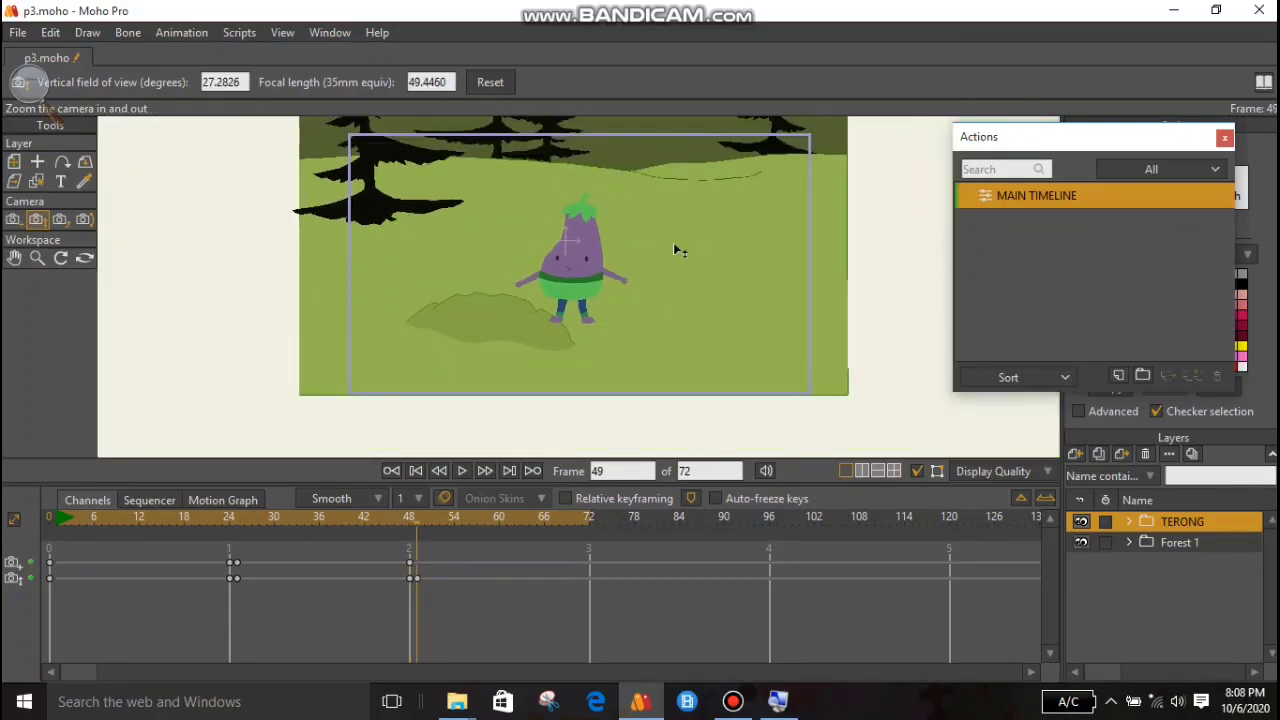
drag(673, 243, 690, 190)
click(14, 219)
drag(677, 250, 671, 266)
Play back the camera animation from the start to review the cuts, and return to the first frame.
drag(425, 522, 5, 512)
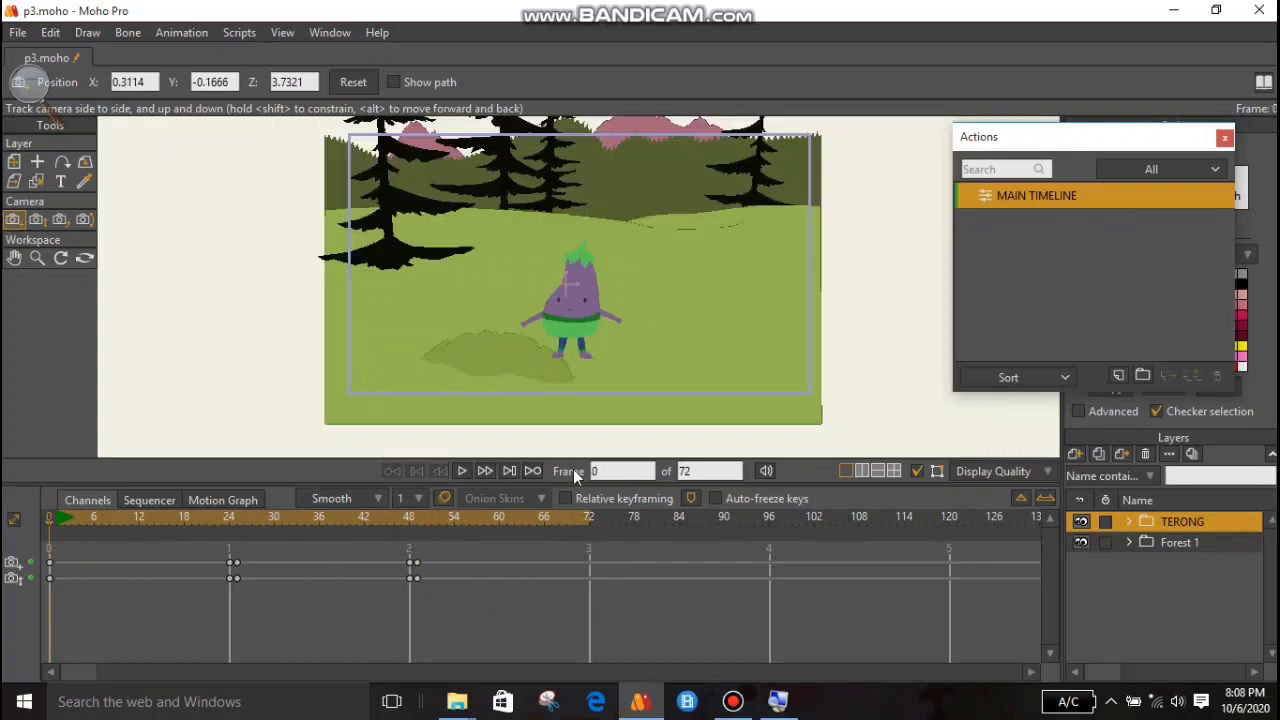
click(465, 471)
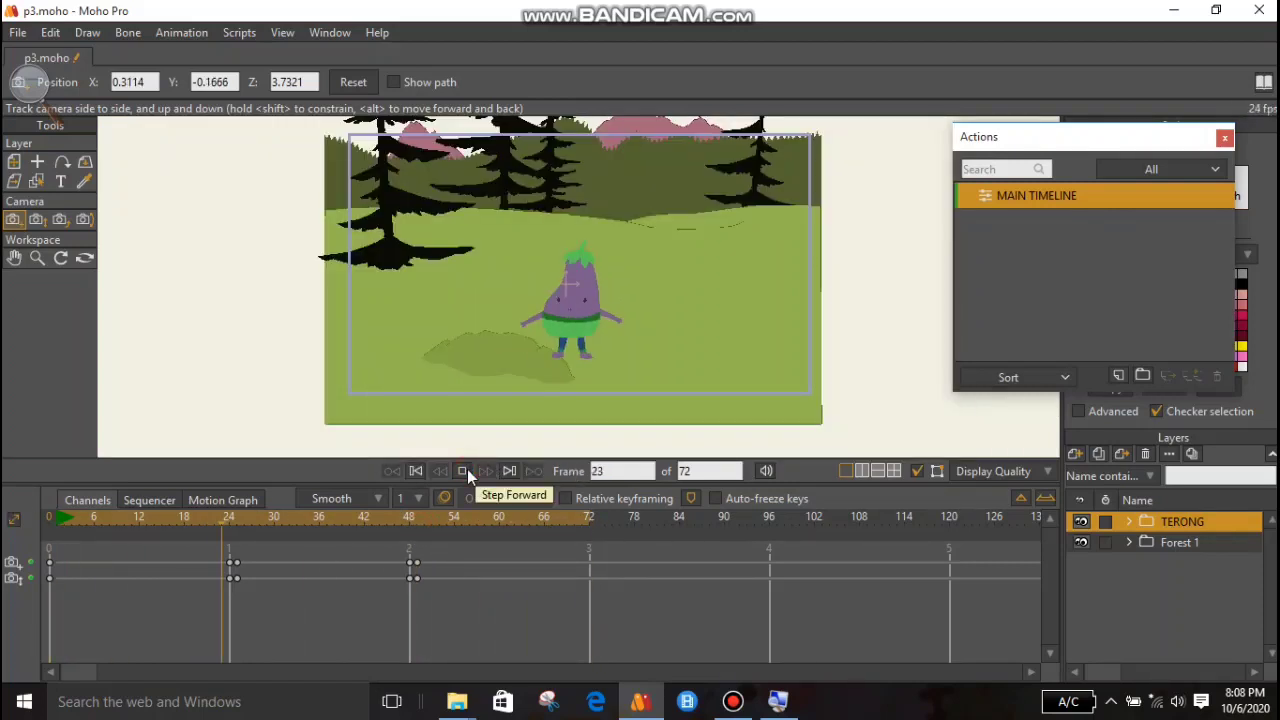
click(465, 471)
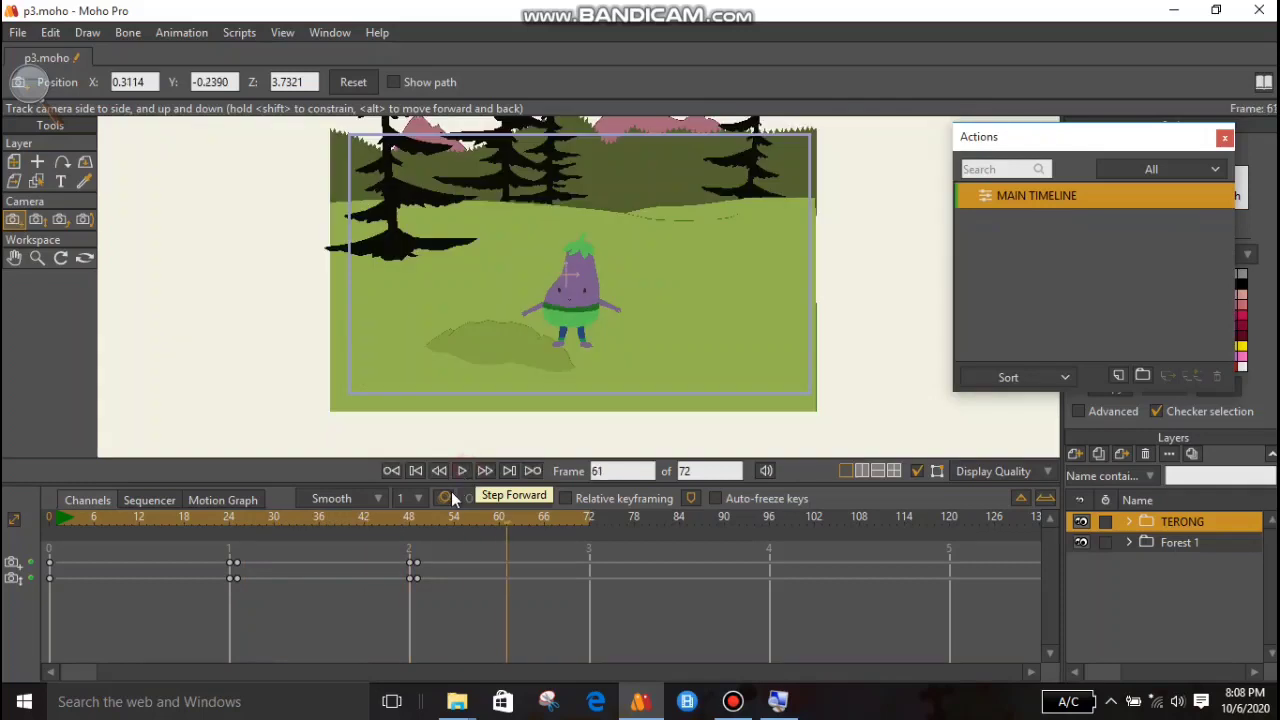
click(416, 471)
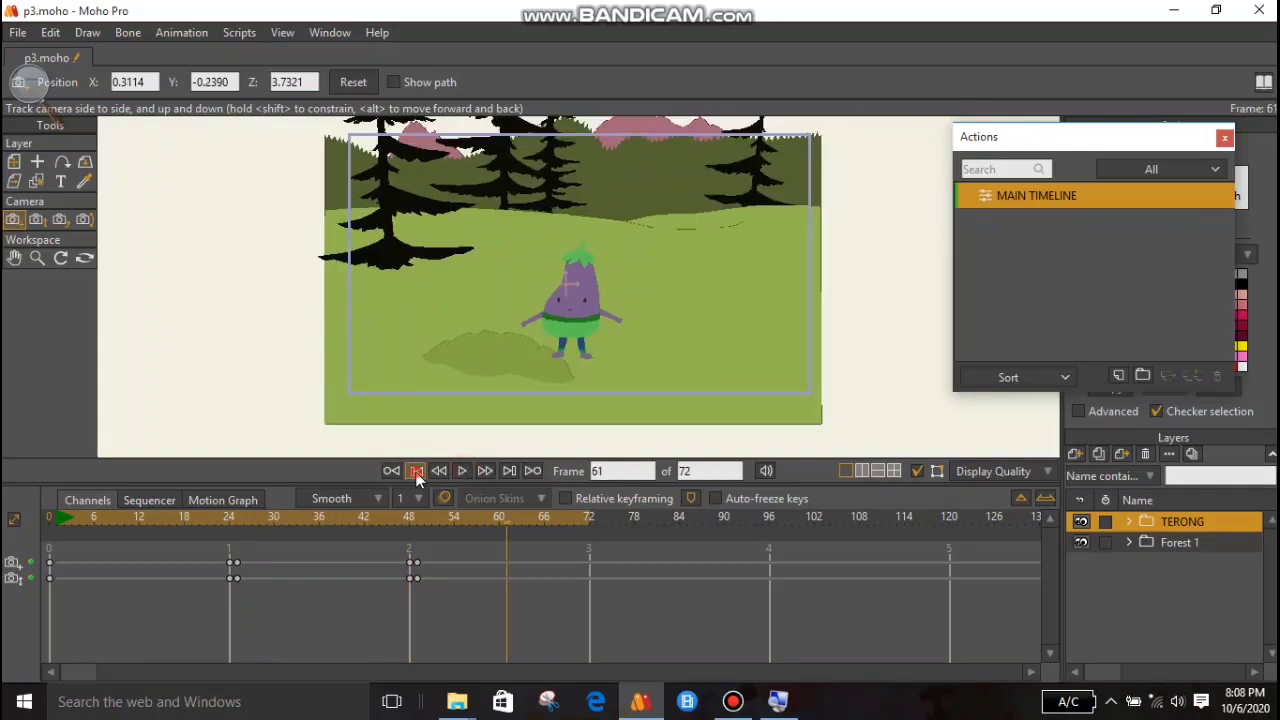
click(1196, 540)
click(1134, 542)
click(1186, 564)
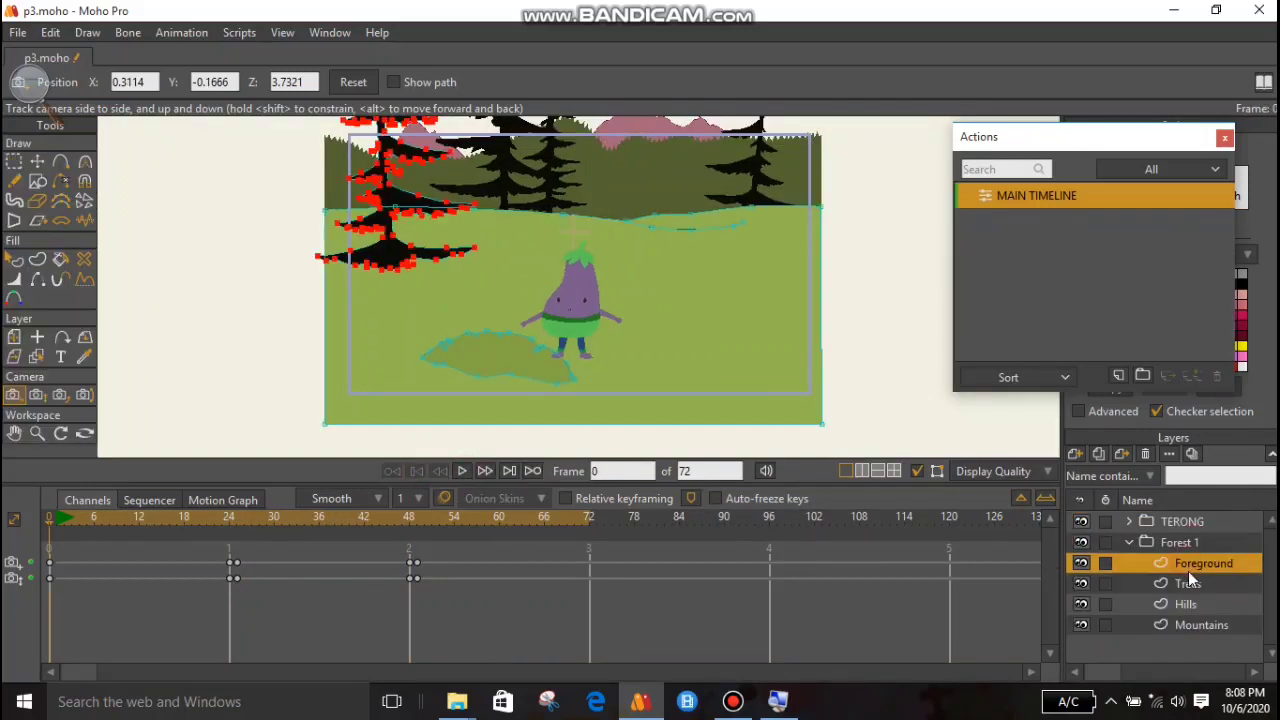
click(1180, 541)
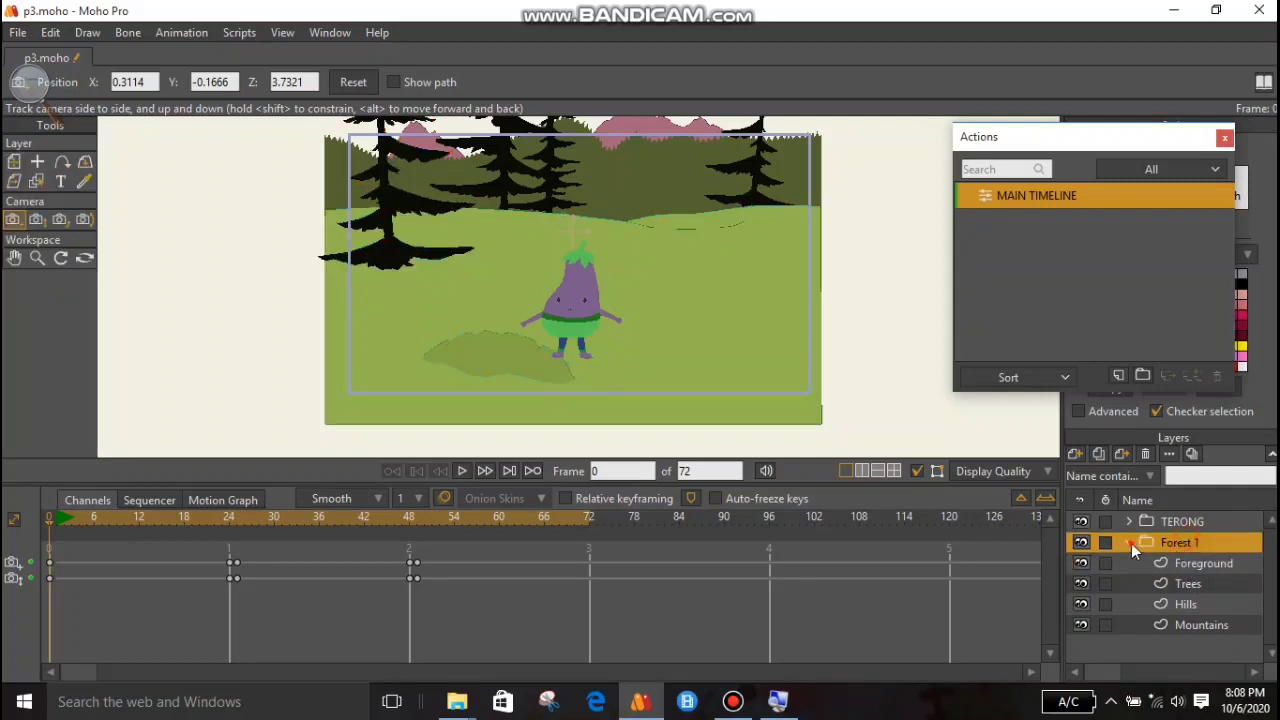
click(1131, 543)
At frame 16, tilt the kepala head bone of the terong bone layer to the right, bending the eggplant's top.
click(1204, 521)
click(1131, 522)
click(1190, 542)
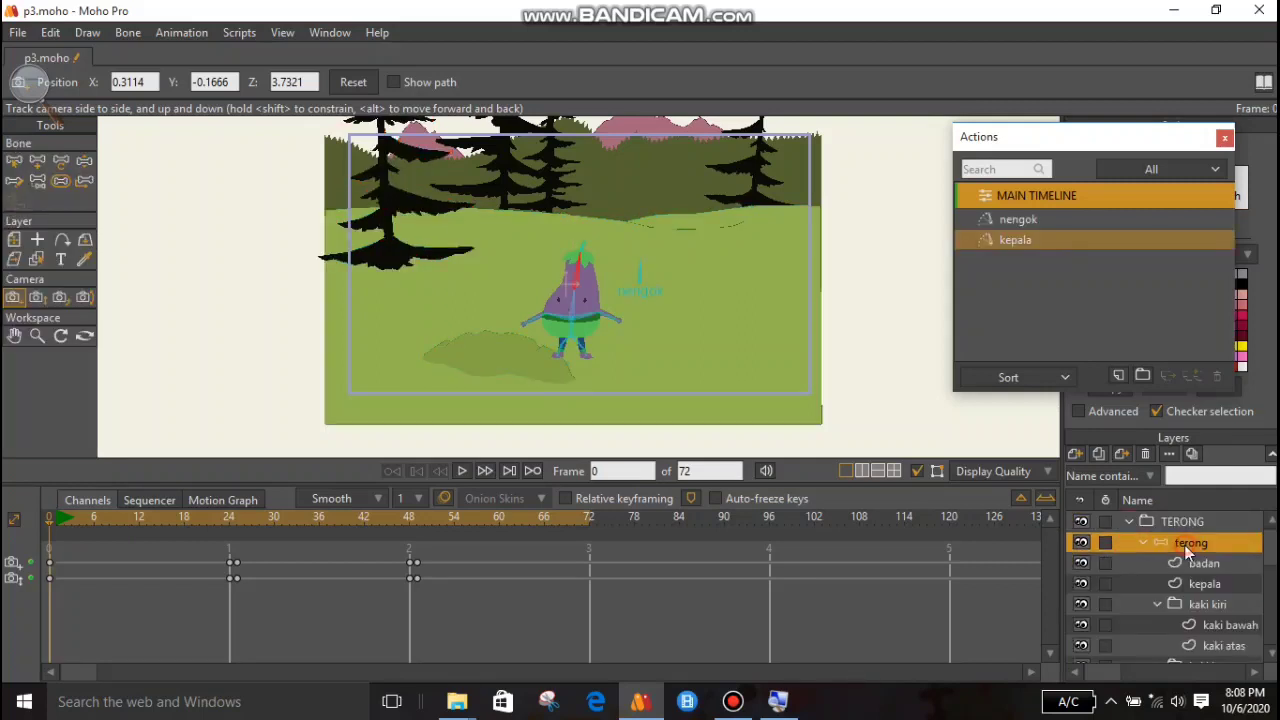
scroll(516, 313, up, 4)
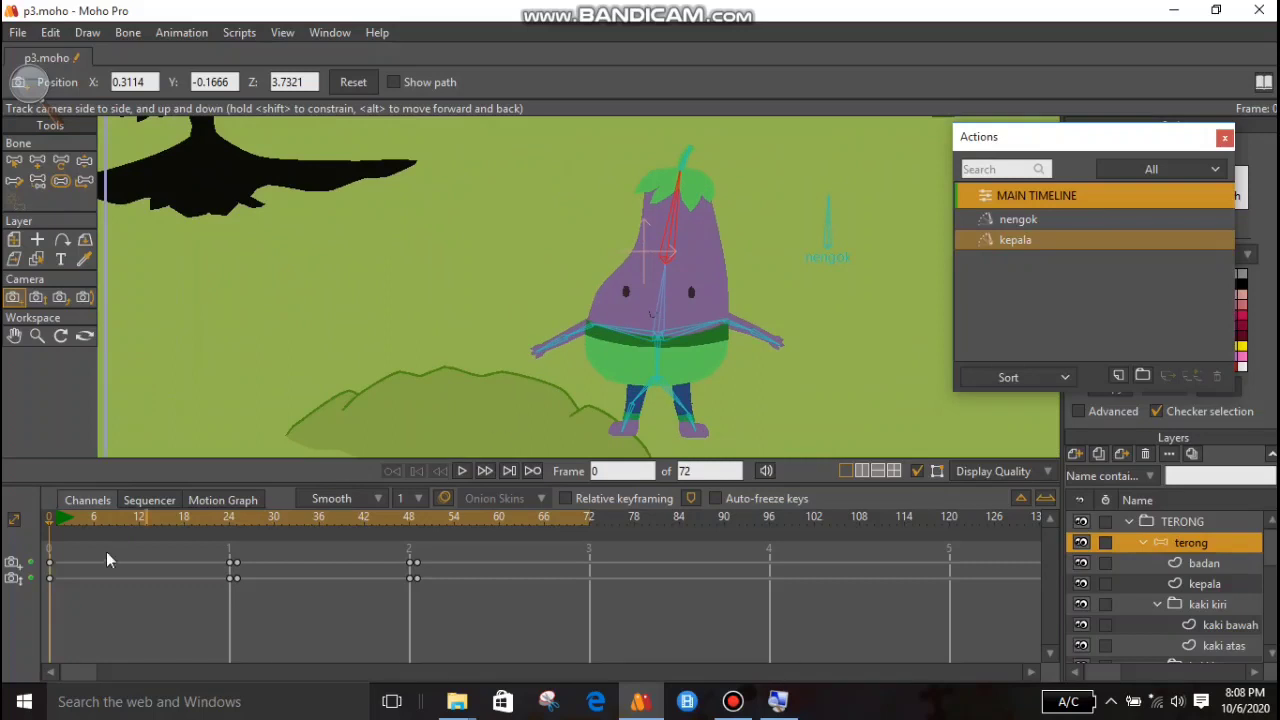
drag(60, 521, 169, 533)
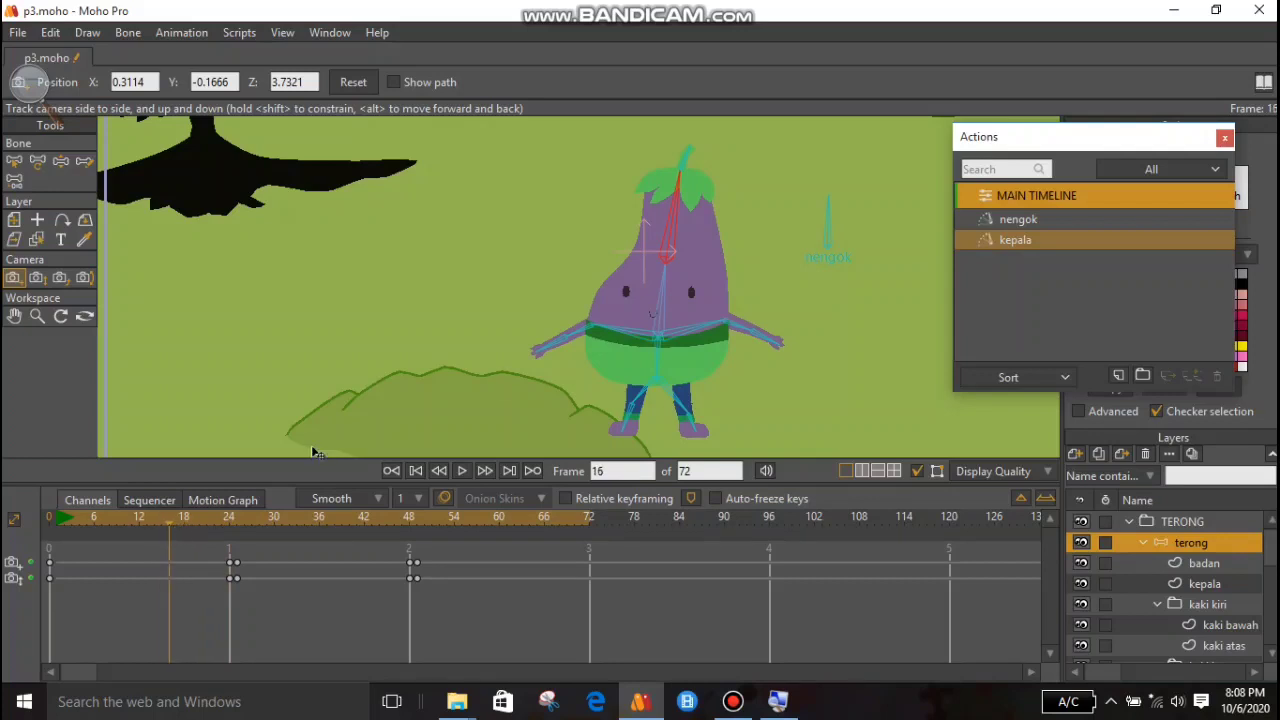
mouse_move(697, 210)
mouse_down()
mouse_move(705, 217)
mouse_move(694, 216)
mouse_up()
click(60, 161)
drag(678, 210, 728, 202)
At frame 29, straighten the kepala head bone and rotate the nengok bone to the right to turn the eggplant's face.
drag(170, 533, 242, 536)
scroll(616, 315, down, 4)
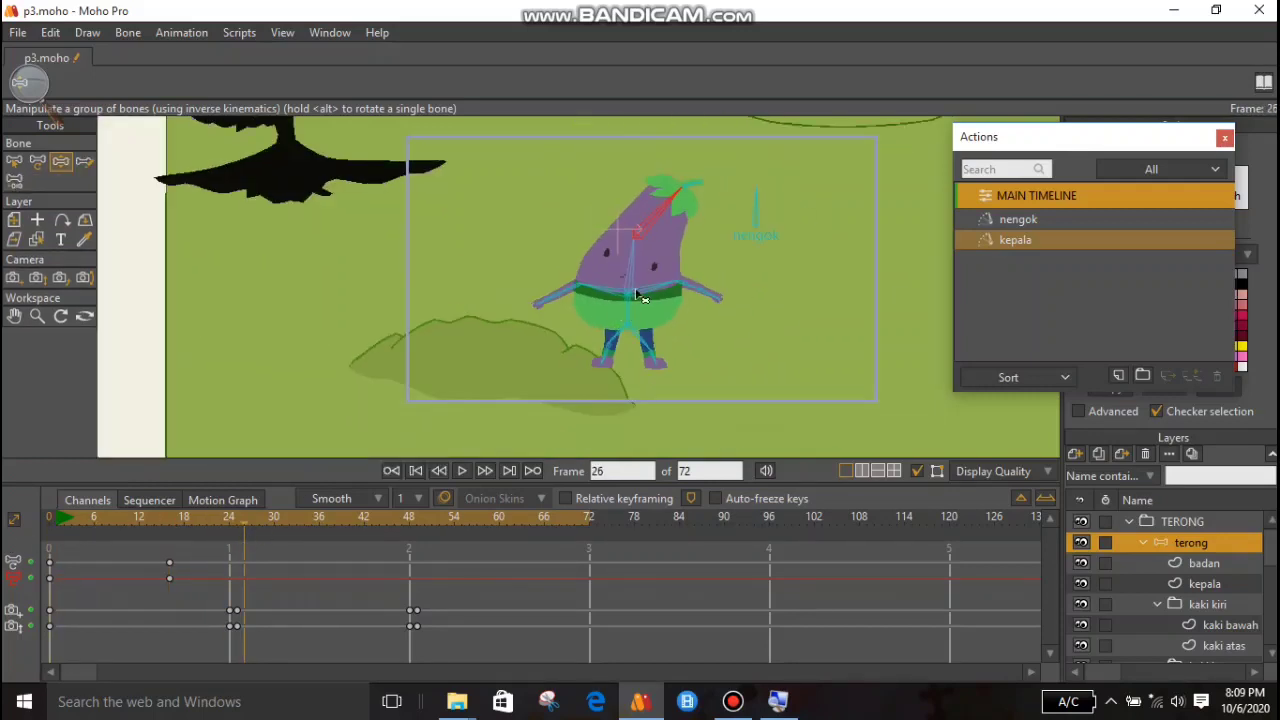
drag(250, 520, 266, 525)
drag(680, 210, 648, 183)
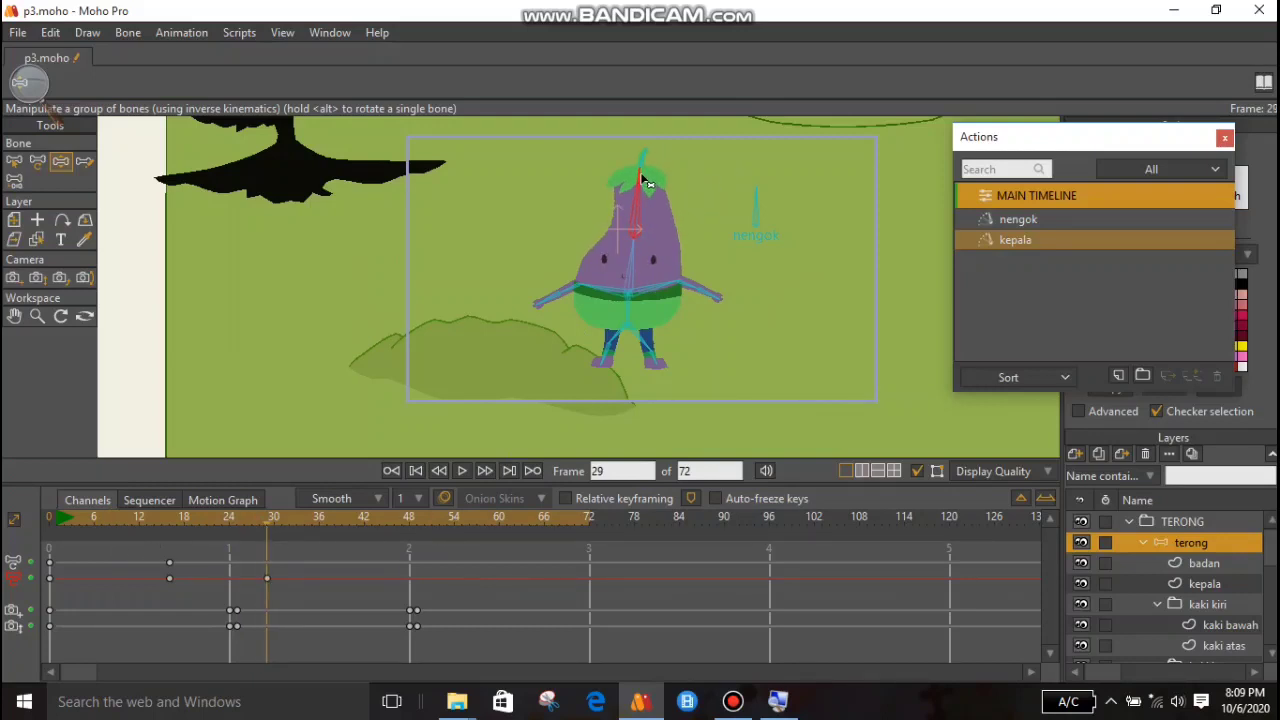
click(757, 214)
drag(758, 217, 798, 240)
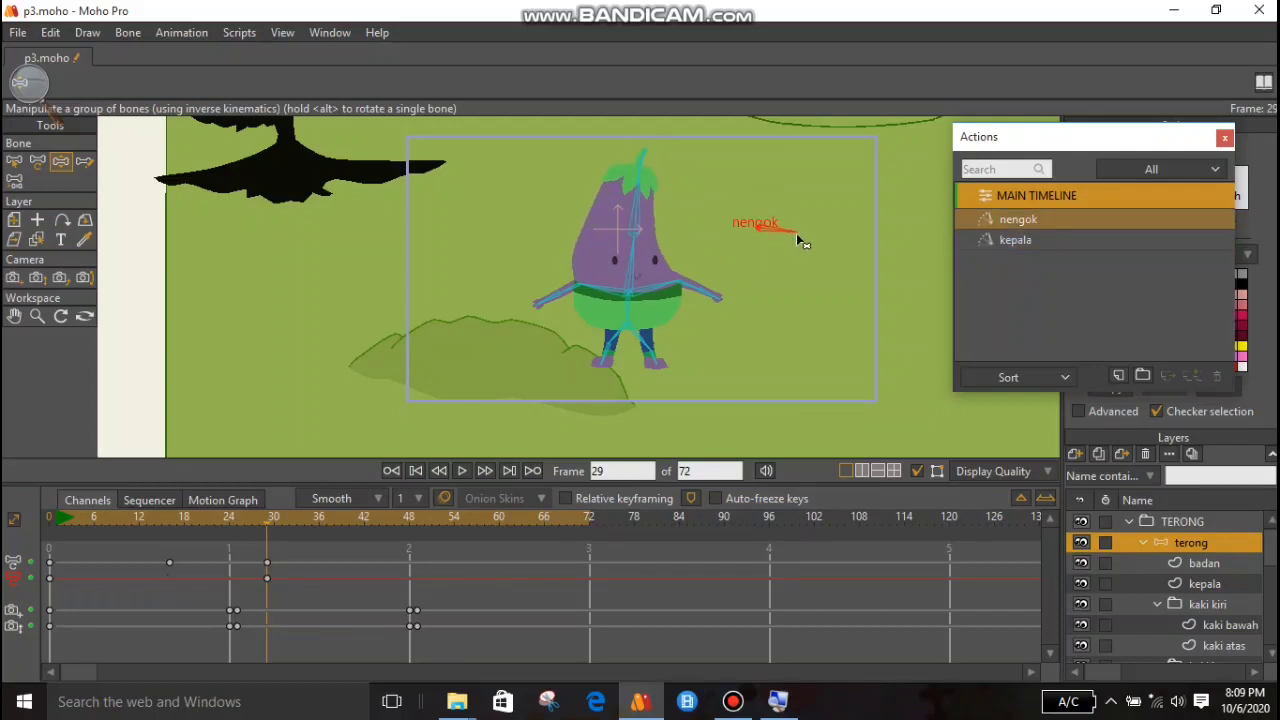
At frame 48, rotate the nengok bone back to nearly upright and raise both of the eggplant's arms.
drag(266, 523, 409, 531)
drag(787, 232, 754, 205)
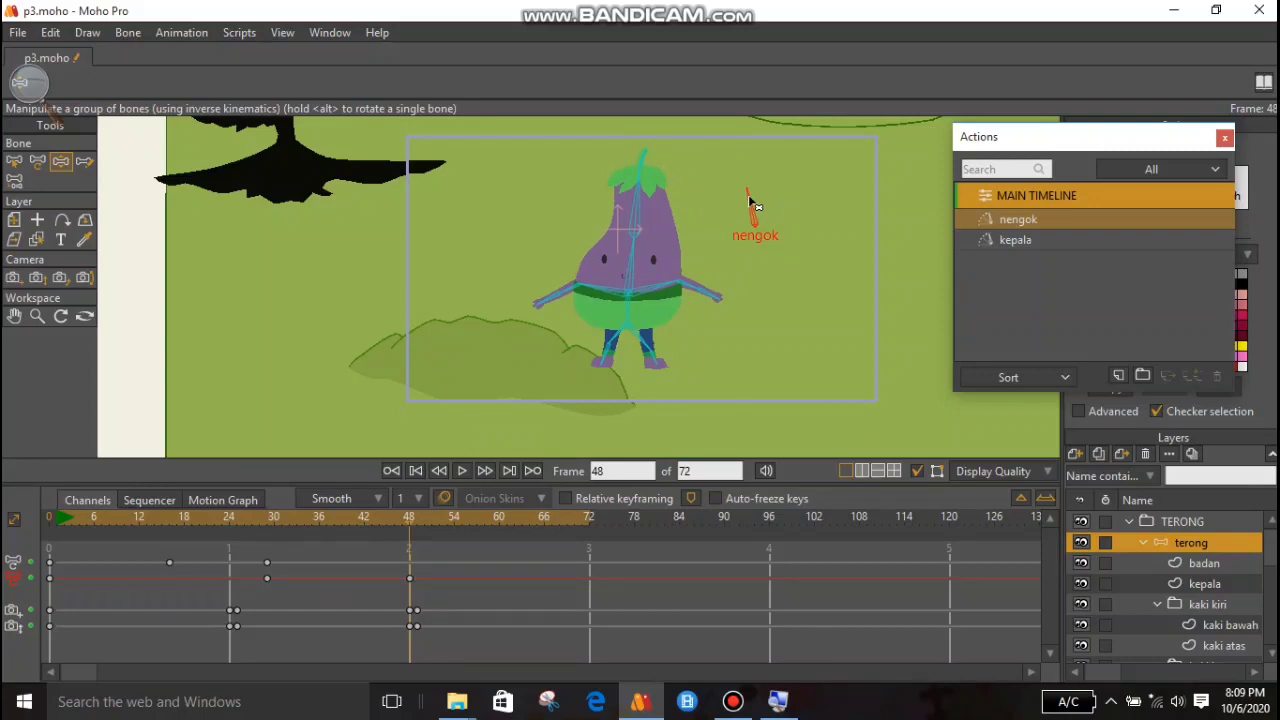
drag(714, 295, 722, 266)
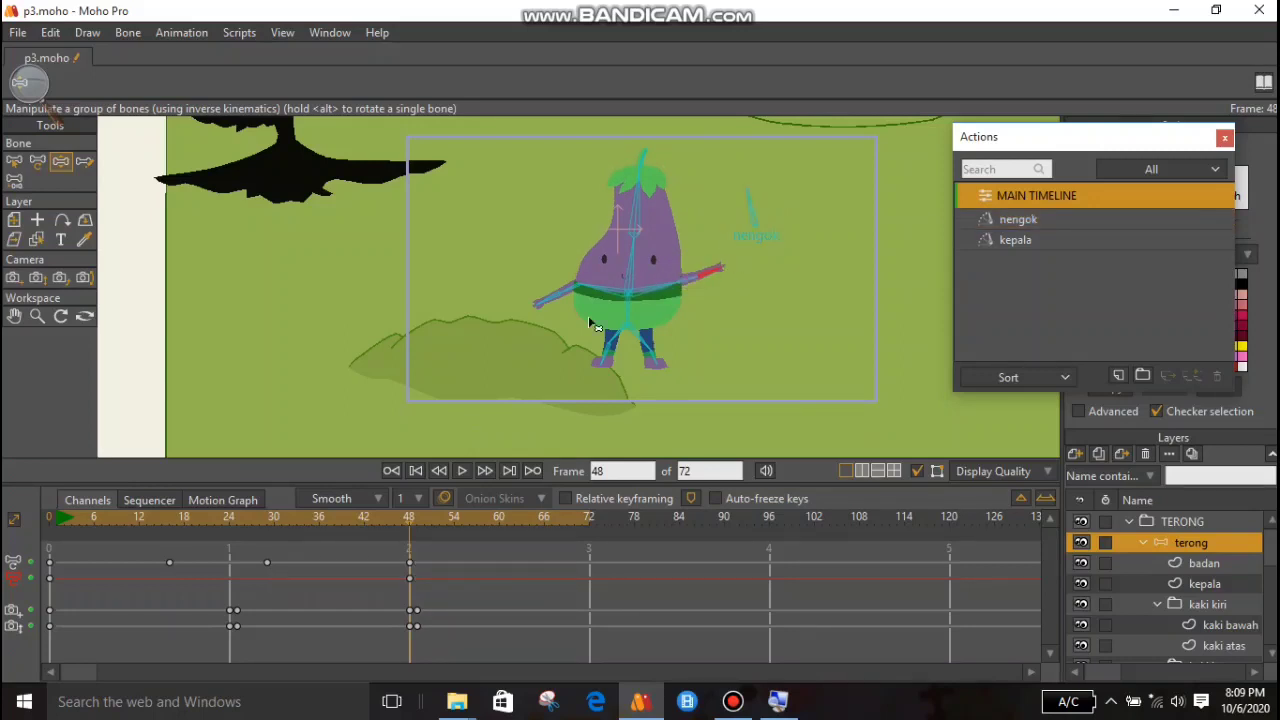
drag(551, 303, 523, 271)
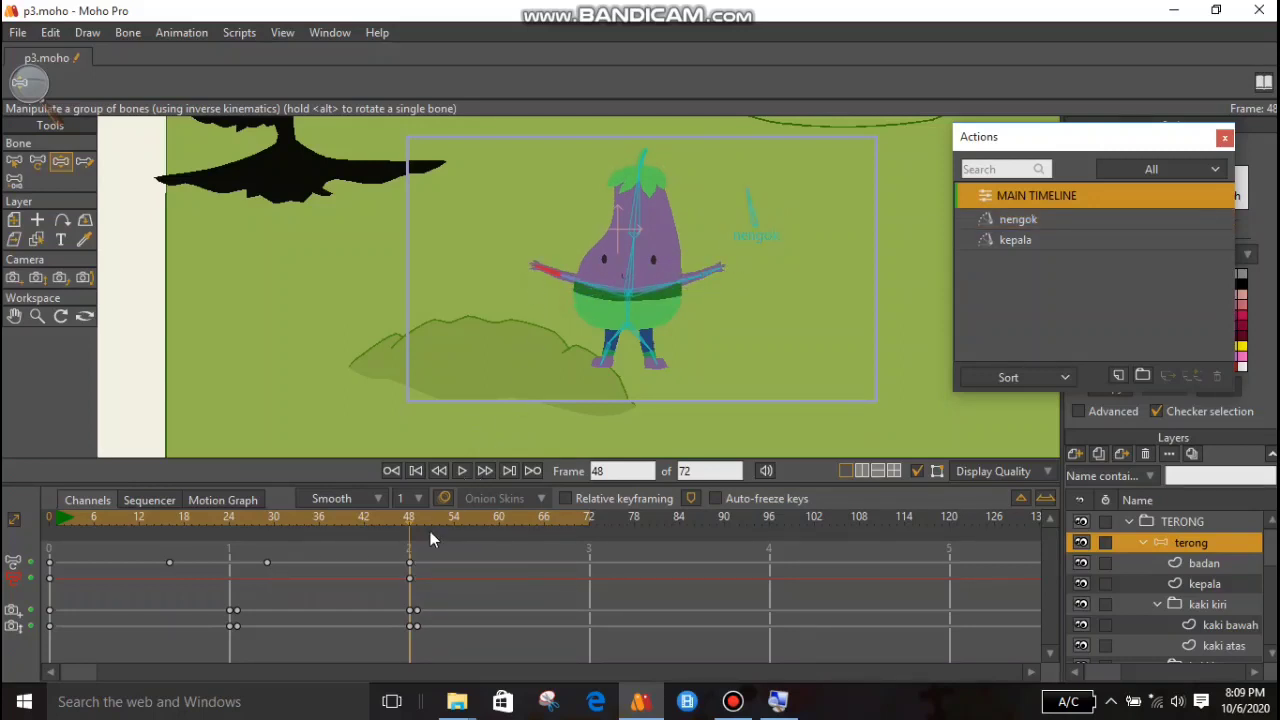
At frame 64, rotate the nengok bone to the right again and lower both of the eggplant's arms.
drag(402, 519, 558, 538)
click(529, 546)
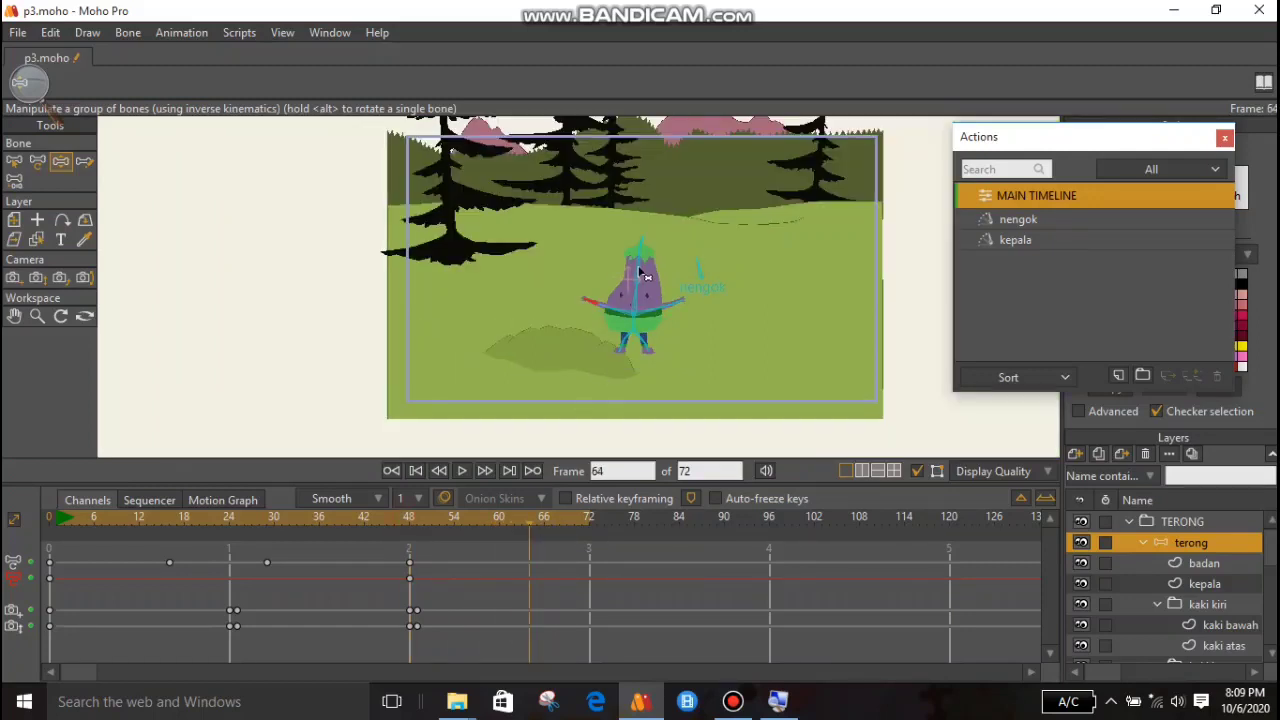
drag(705, 262, 697, 290)
drag(589, 302, 585, 319)
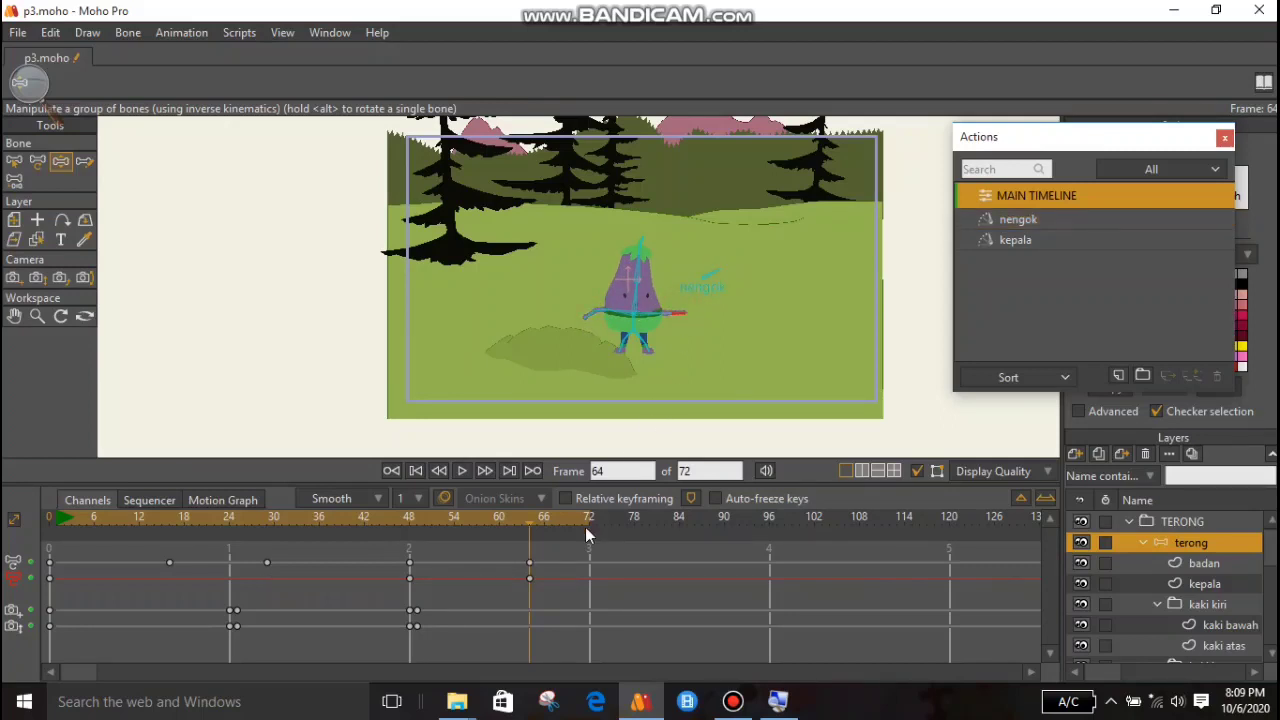
Play back the character animation from the start and render a preview of the scene.
click(414, 470)
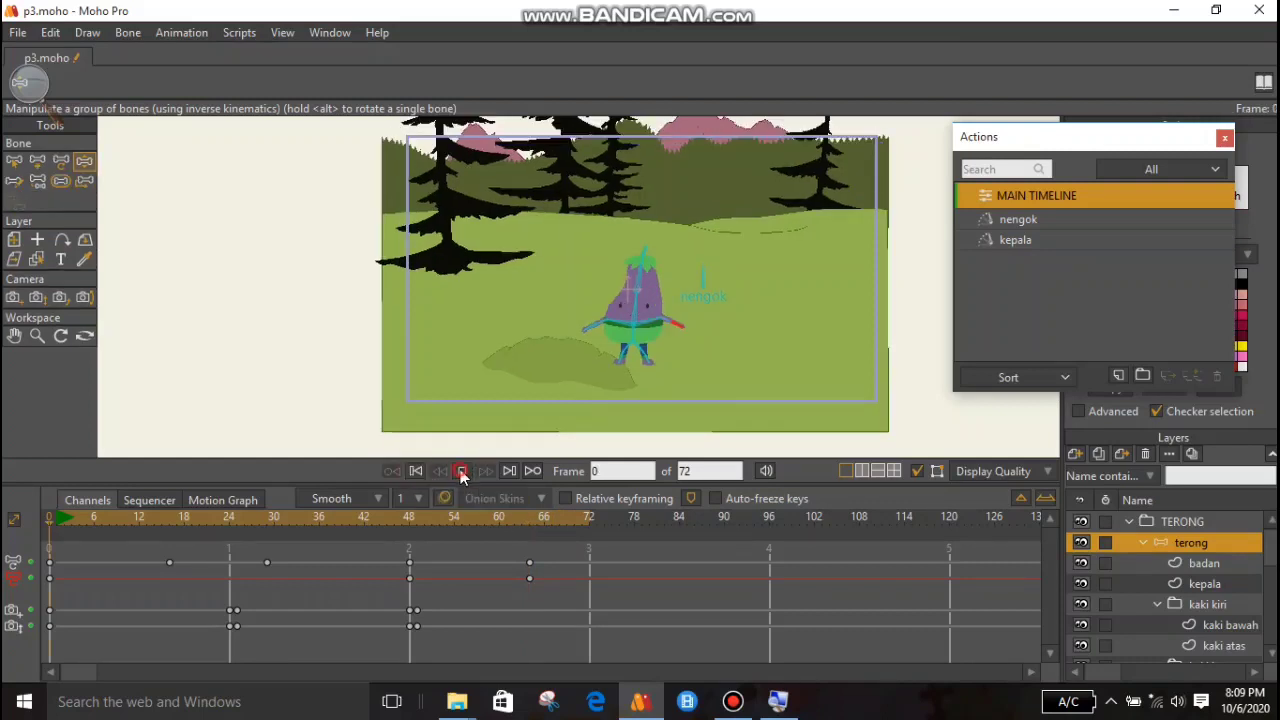
click(461, 472)
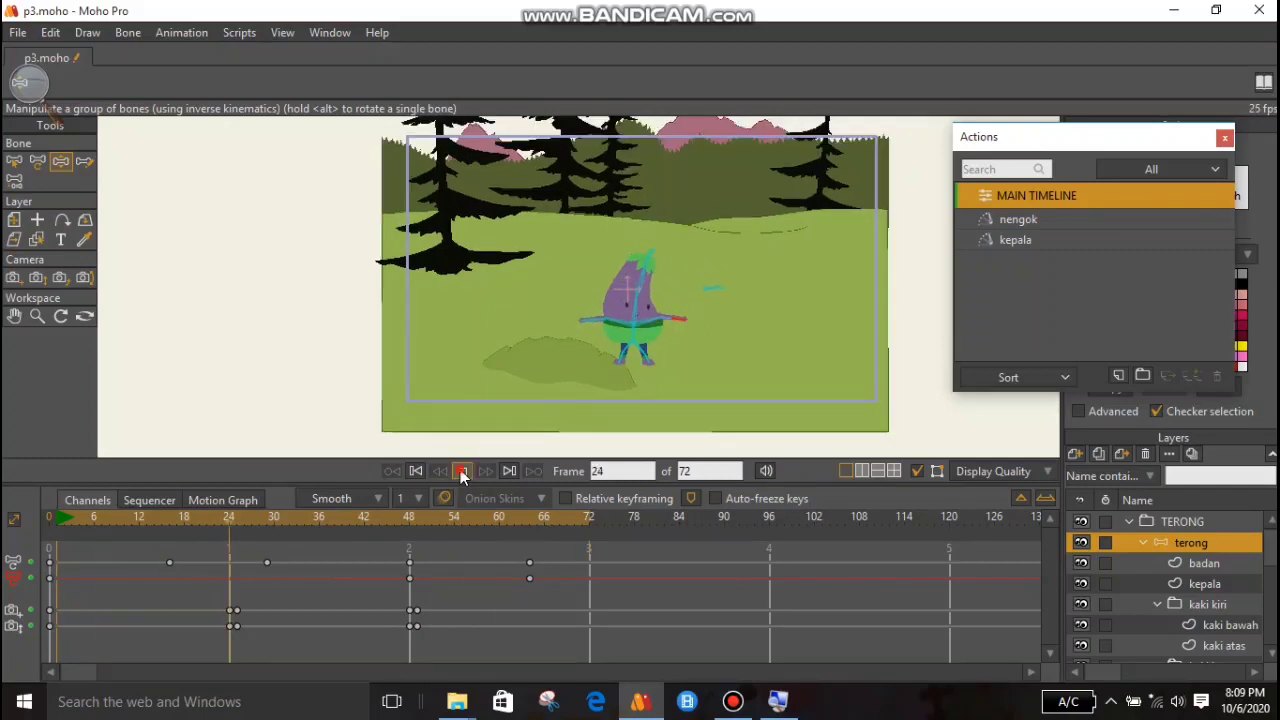
click(460, 469)
click(20, 33)
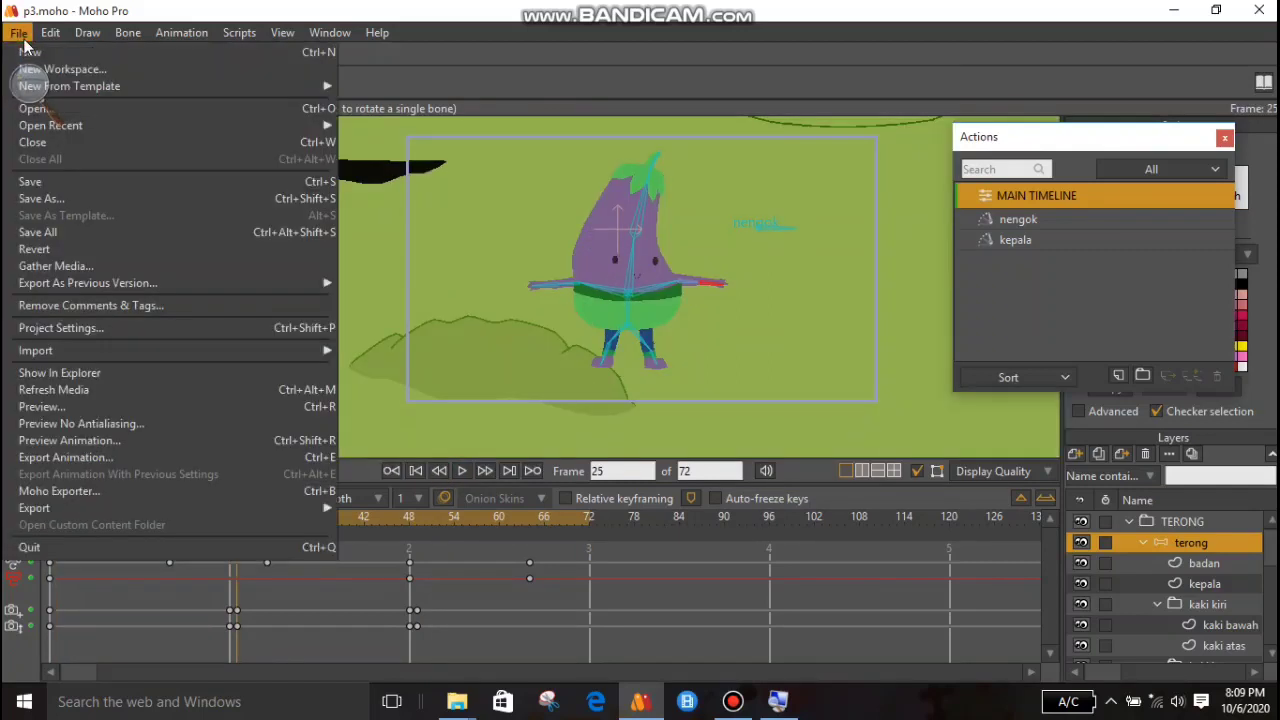
click(71, 425)
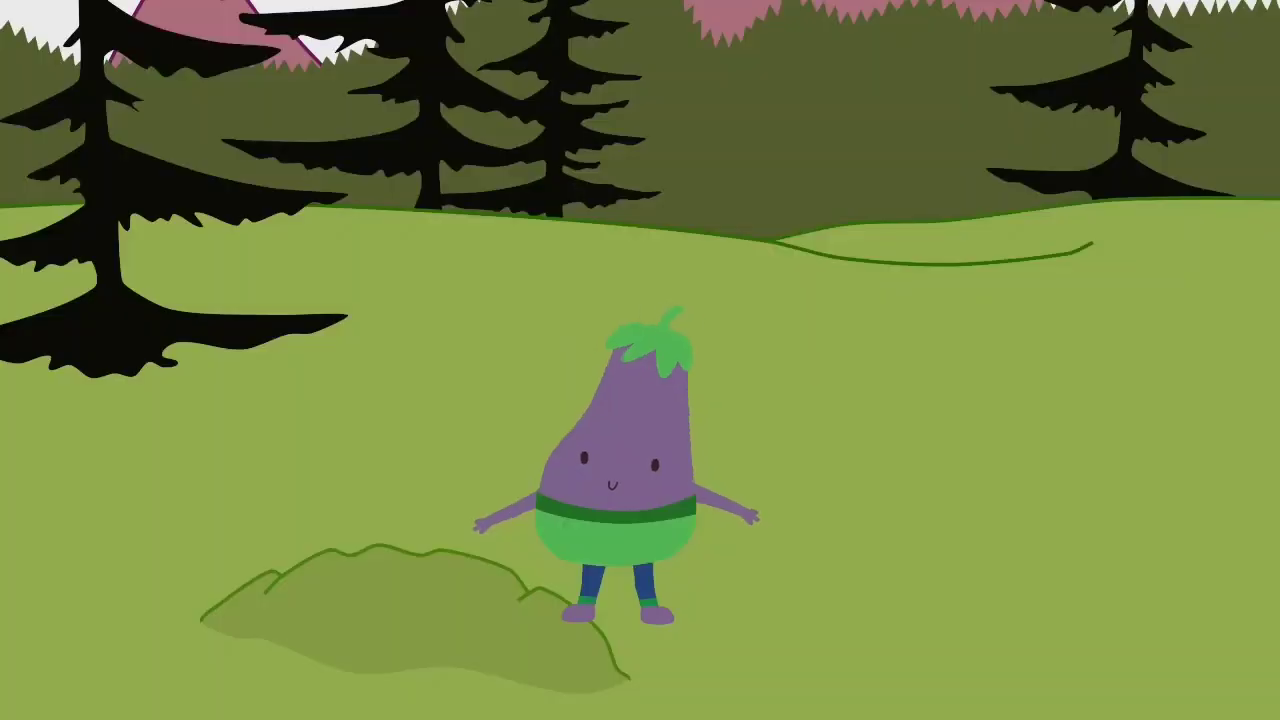